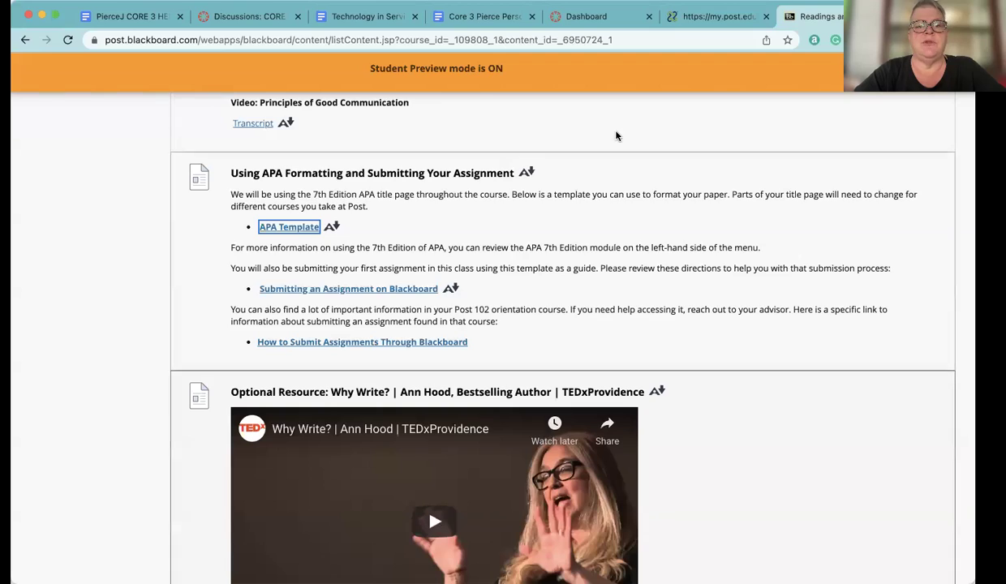
Go through Announcements and Unit 1 to reach the course's APA 7th Edition module
{"action": "scroll", "coordinate": [128, 288], "scroll_direction": "up", "scroll_amount": 15}
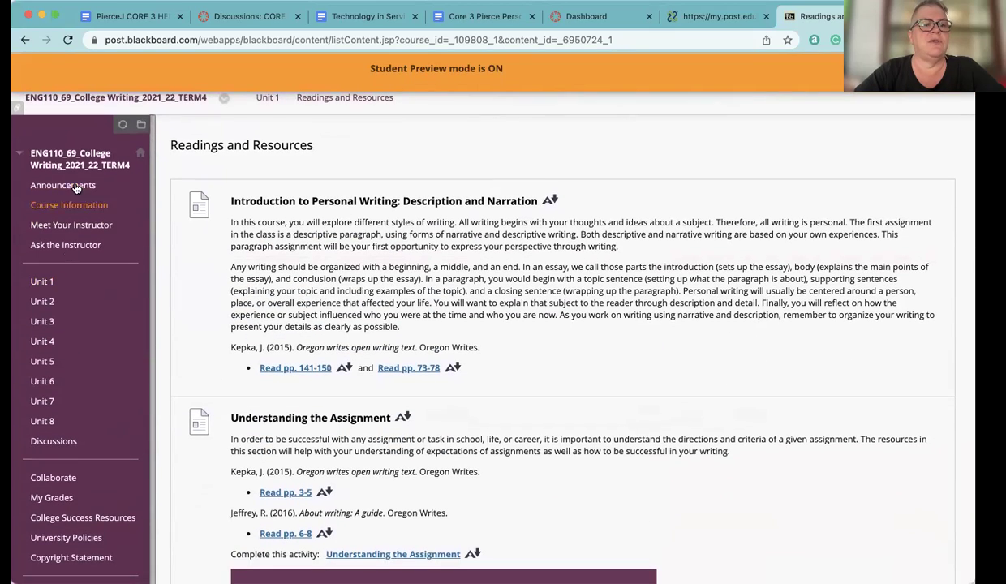
{"action": "left_click", "coordinate": [73, 189]}
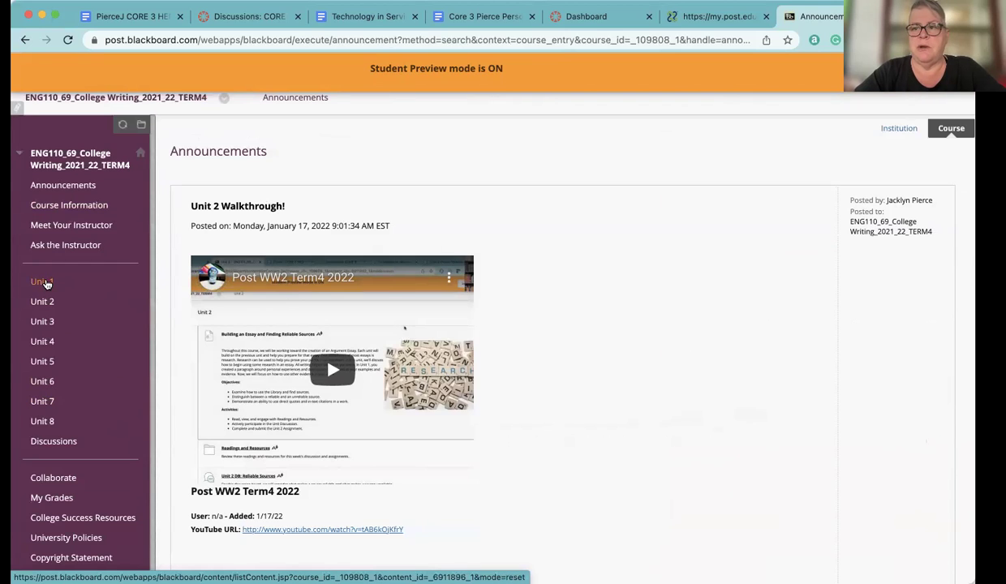
{"action": "left_click", "coordinate": [47, 283]}
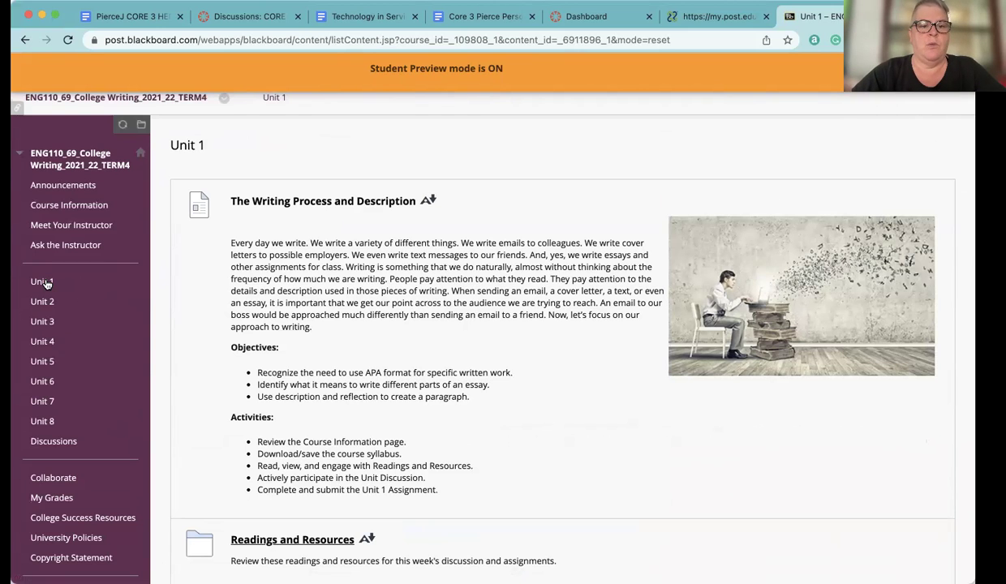
{"action": "scroll", "coordinate": [46, 283], "scroll_direction": "down", "scroll_amount": 2}
{"action": "scroll", "coordinate": [47, 283], "scroll_direction": "down", "scroll_amount": 4}
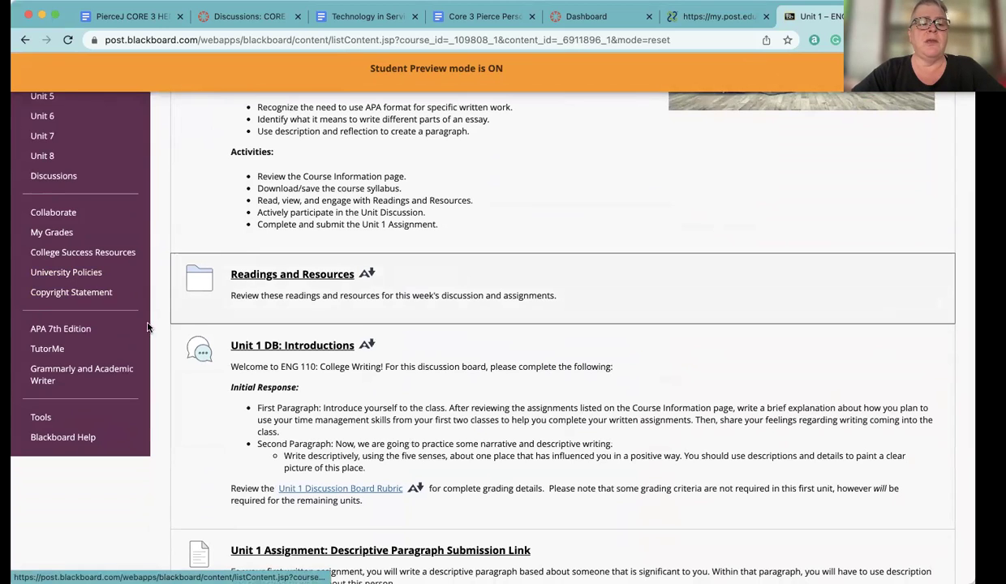
{"action": "left_click", "coordinate": [65, 333]}
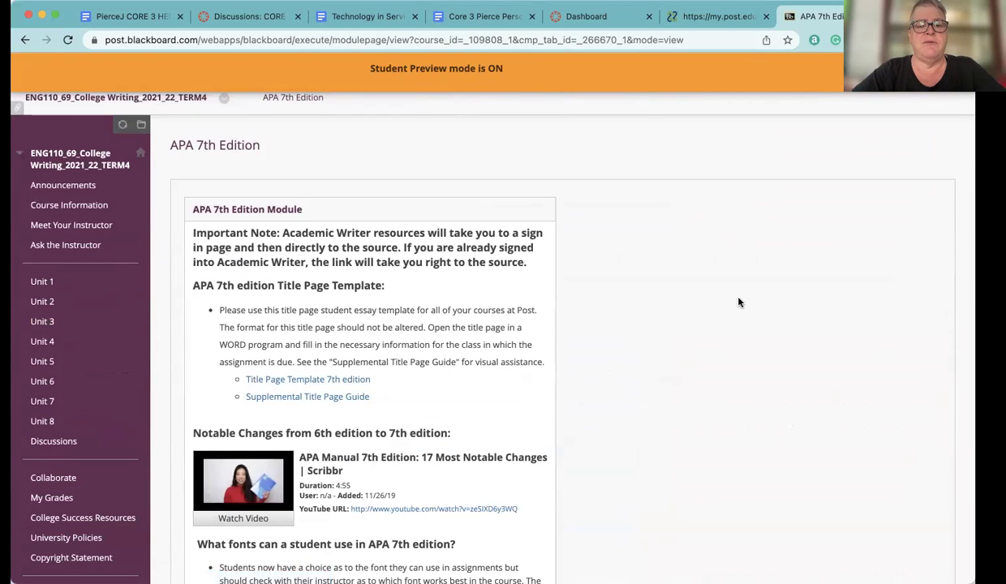
{"action": "scroll", "coordinate": [739, 300], "scroll_direction": "down", "scroll_amount": 2}
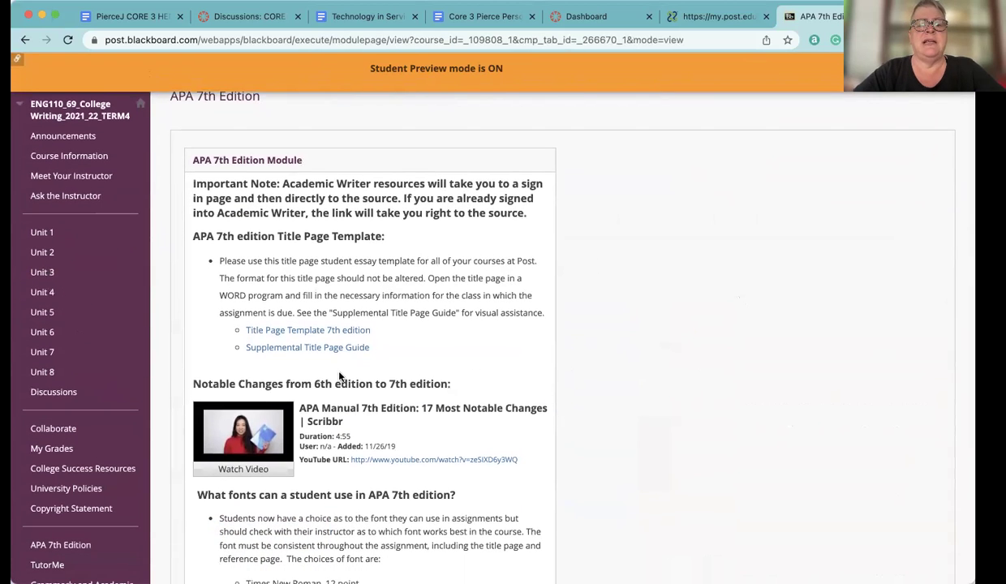
{"action": "scroll", "coordinate": [370, 343], "scroll_direction": "down", "scroll_amount": 3}
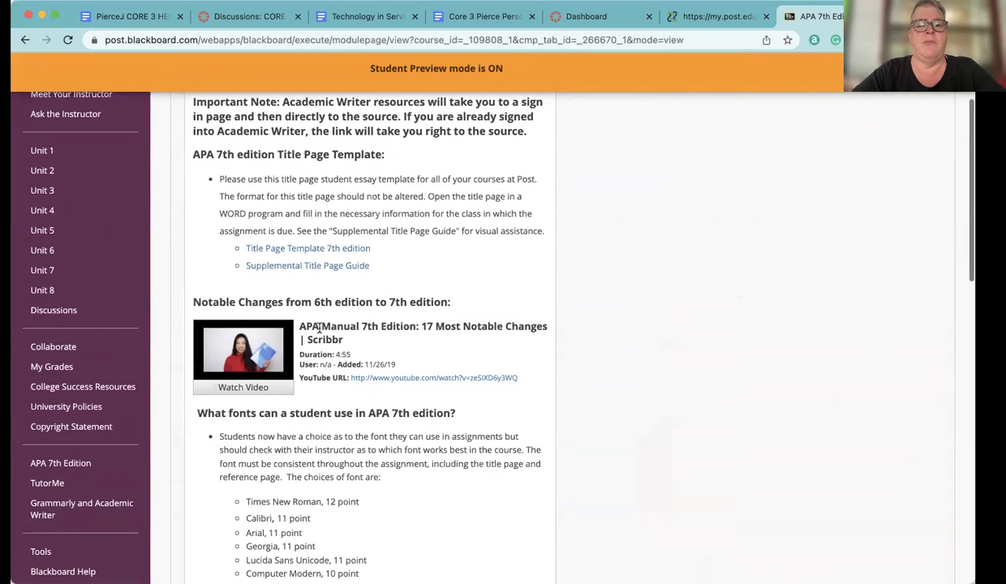
{"action": "scroll", "coordinate": [272, 471], "scroll_direction": "down", "scroll_amount": 5}
{"action": "scroll", "coordinate": [277, 474], "scroll_direction": "down", "scroll_amount": 8}
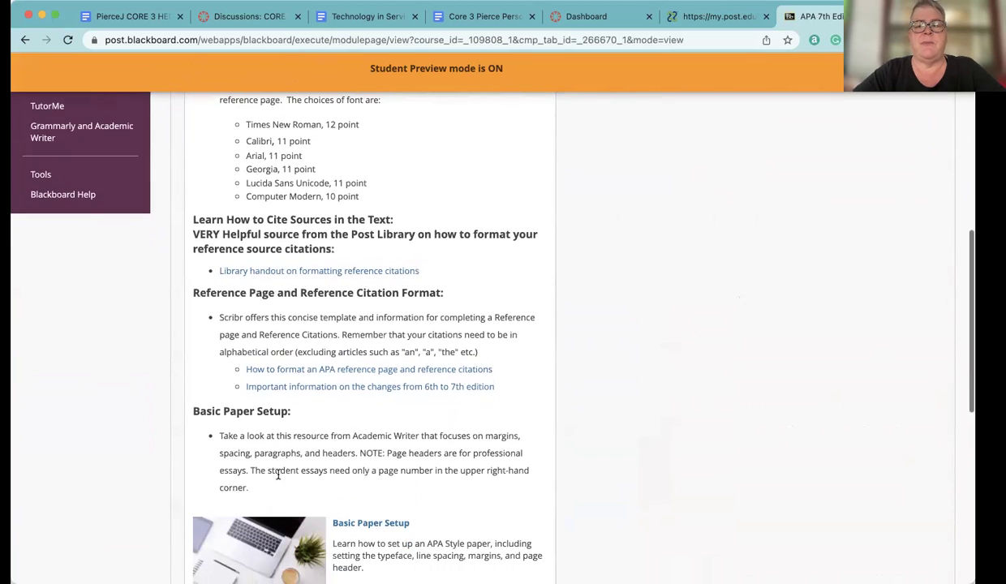
{"action": "scroll", "coordinate": [277, 477], "scroll_direction": "down", "scroll_amount": 2}
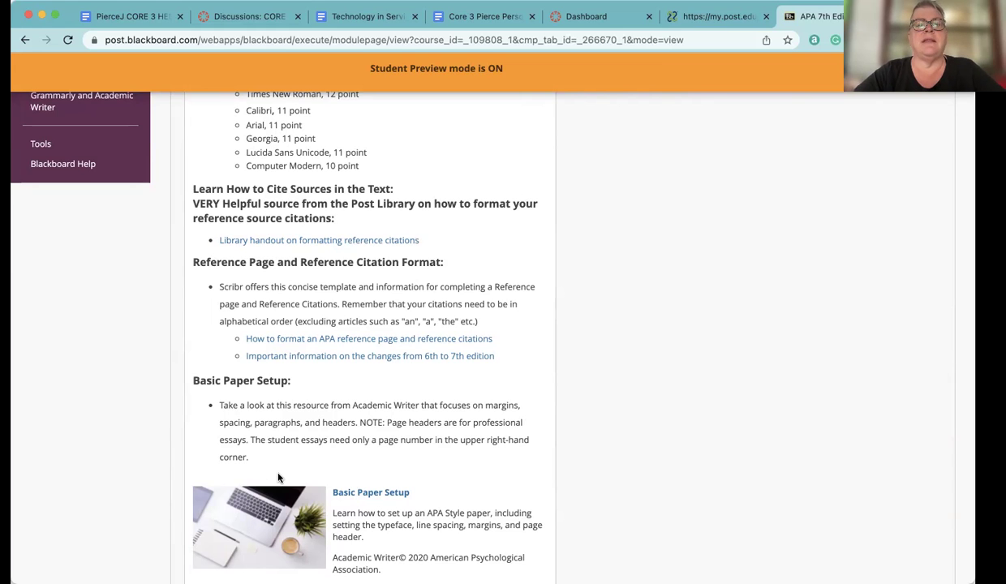
{"action": "scroll", "coordinate": [278, 478], "scroll_direction": "up", "scroll_amount": 2}
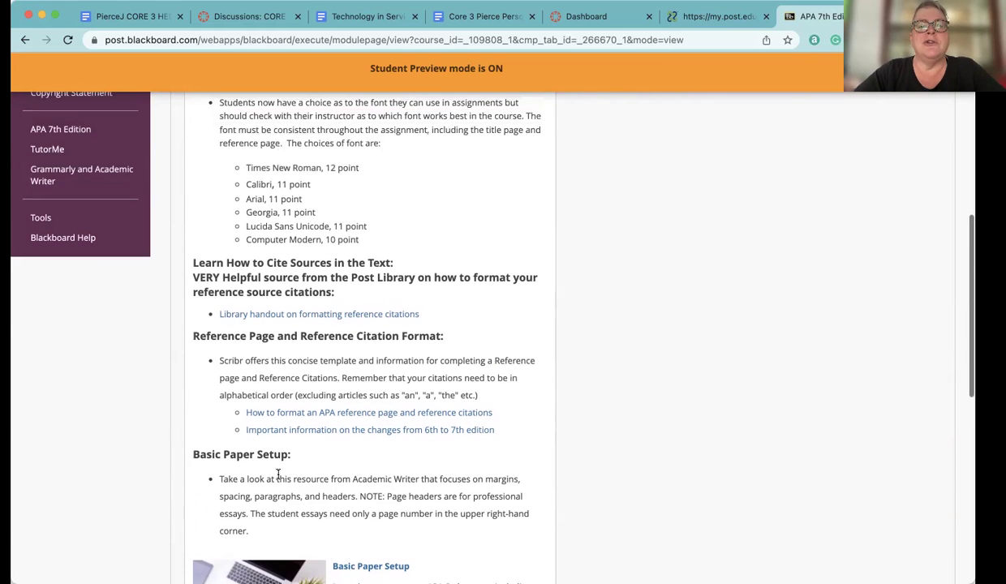
{"action": "scroll", "coordinate": [279, 476], "scroll_direction": "up", "scroll_amount": 2}
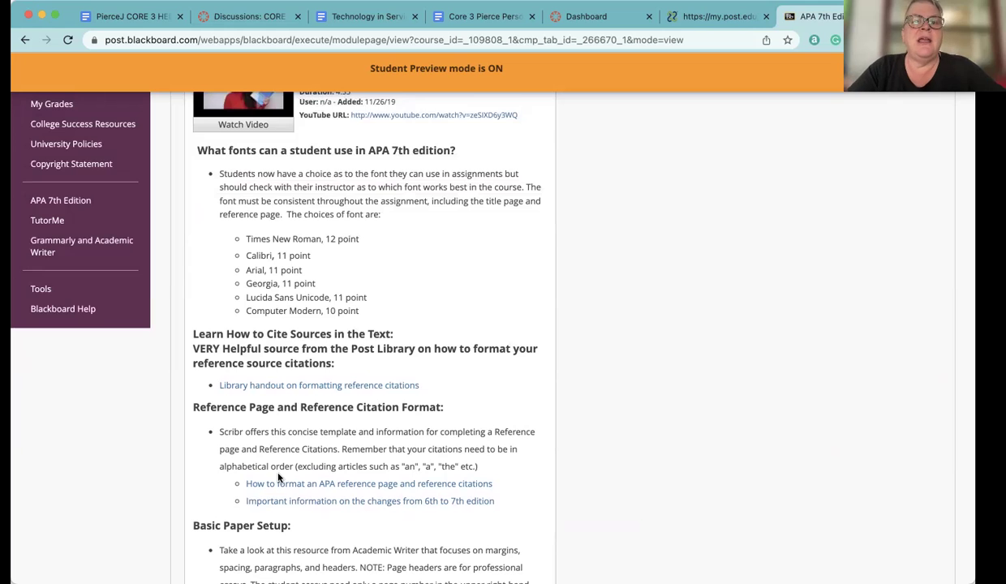
{"action": "scroll", "coordinate": [280, 478], "scroll_direction": "up", "scroll_amount": 2}
{"action": "scroll", "coordinate": [279, 478], "scroll_direction": "down", "scroll_amount": 1}
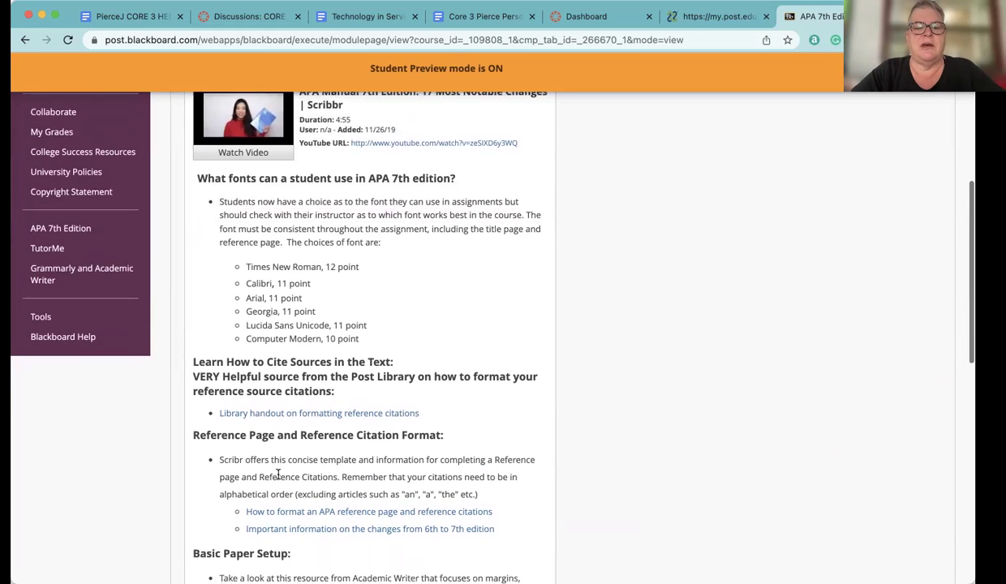
{"action": "scroll", "coordinate": [278, 478], "scroll_direction": "down", "scroll_amount": 2}
{"action": "scroll", "coordinate": [279, 478], "scroll_direction": "down", "scroll_amount": 8}
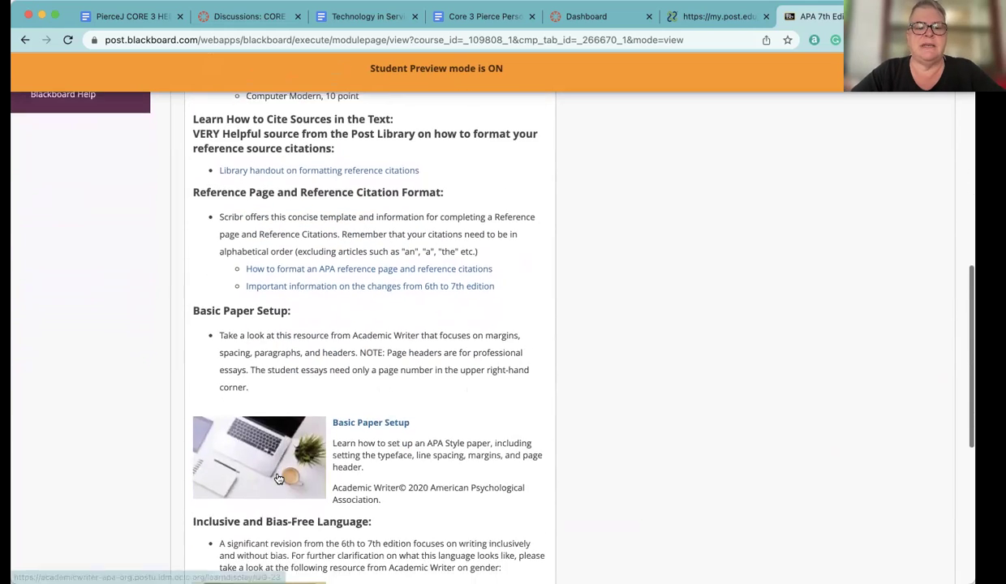
{"action": "scroll", "coordinate": [278, 478], "scroll_direction": "down", "scroll_amount": 7}
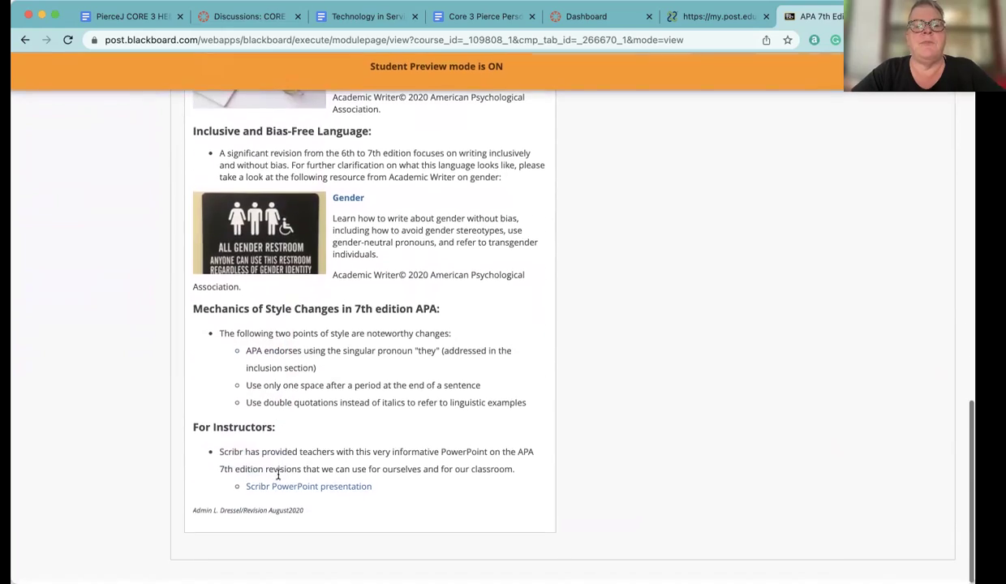
{"action": "scroll", "coordinate": [279, 476], "scroll_direction": "up", "scroll_amount": 20}
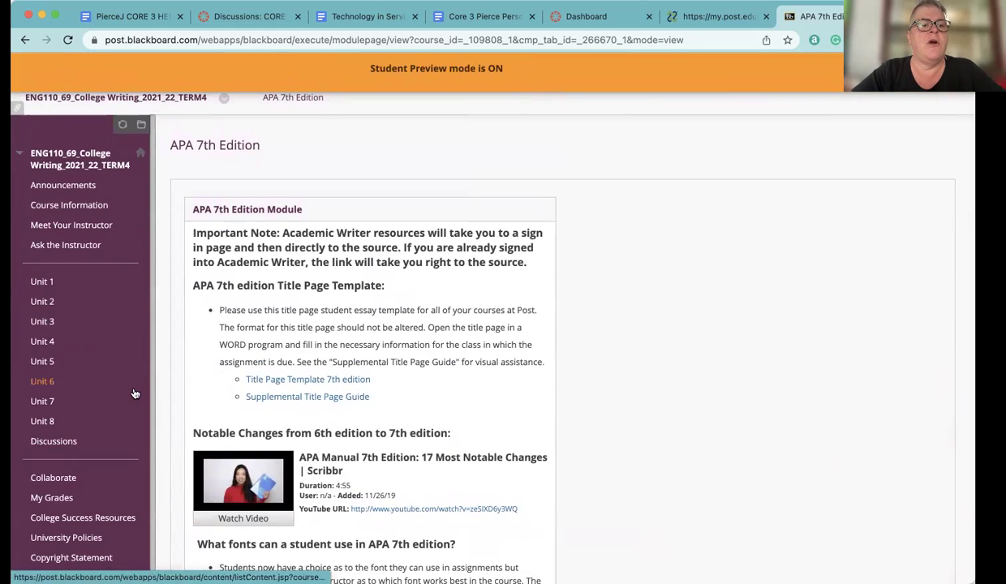
Download the APA Template .docx from the APA section of Unit 1's Readings and Resources
{"action": "left_click", "coordinate": [45, 282]}
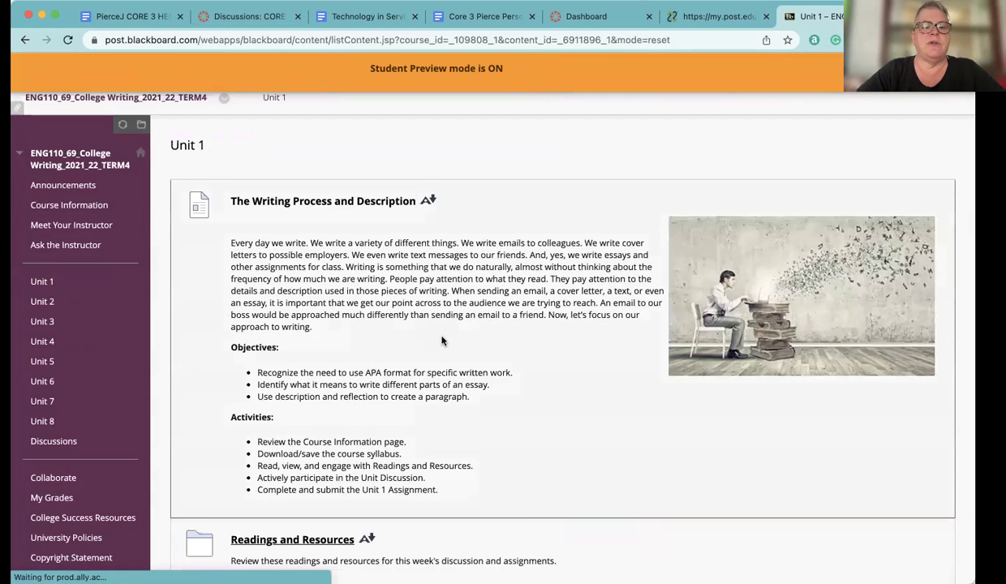
{"action": "scroll", "coordinate": [442, 341], "scroll_direction": "down", "scroll_amount": 3}
{"action": "scroll", "coordinate": [442, 341], "scroll_direction": "down", "scroll_amount": 2}
{"action": "left_click", "coordinate": [292, 330]}
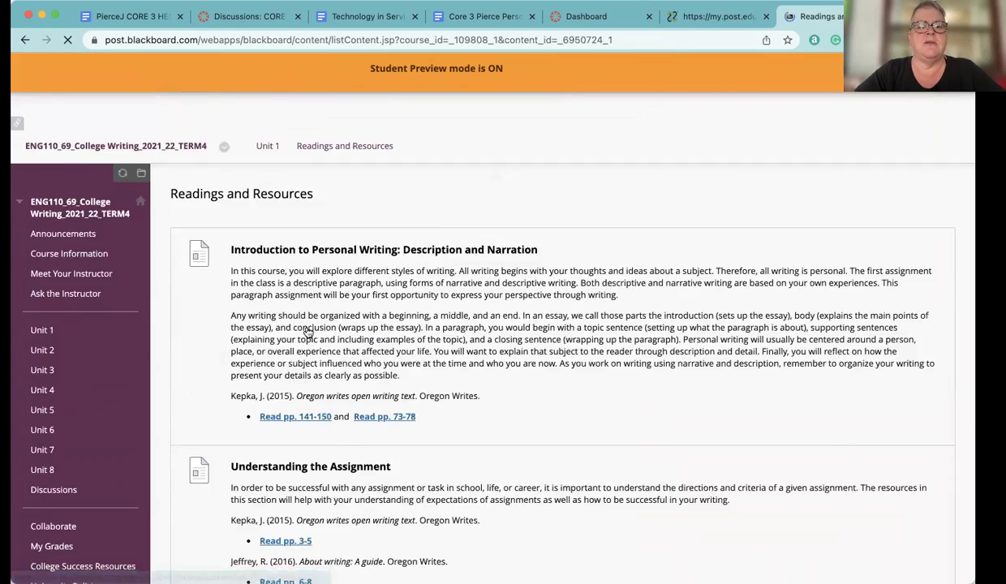
{"action": "scroll", "coordinate": [158, 463], "scroll_direction": "down", "scroll_amount": 10}
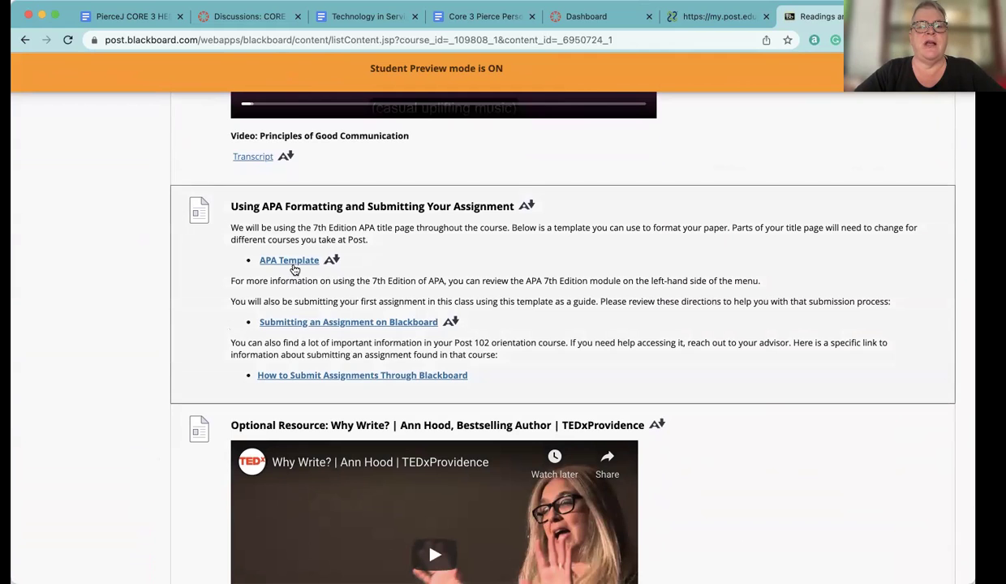
{"action": "left_click", "coordinate": [293, 265]}
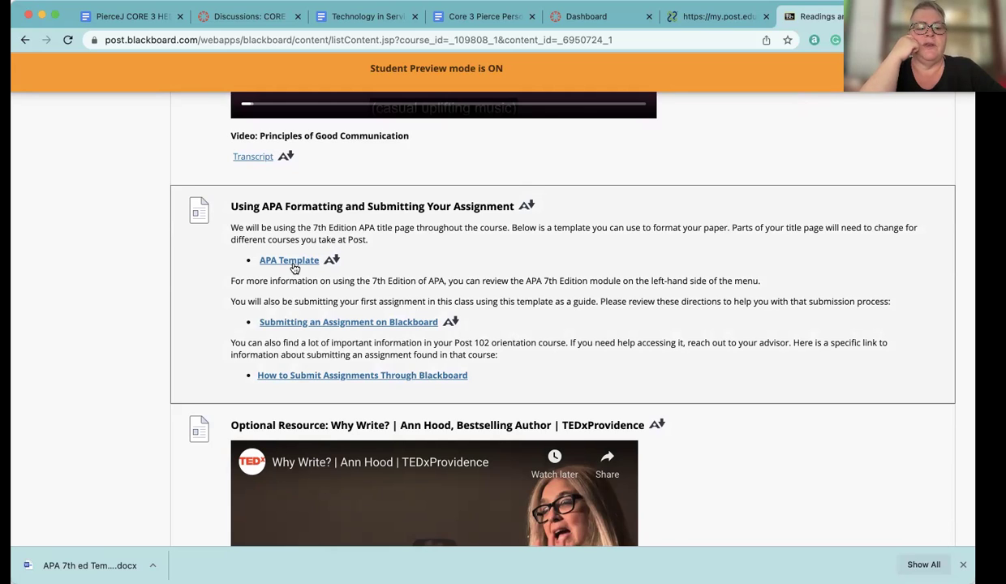
Open the downloaded APA template .docx from the download bar's options
{"action": "left_click", "coordinate": [153, 565]}
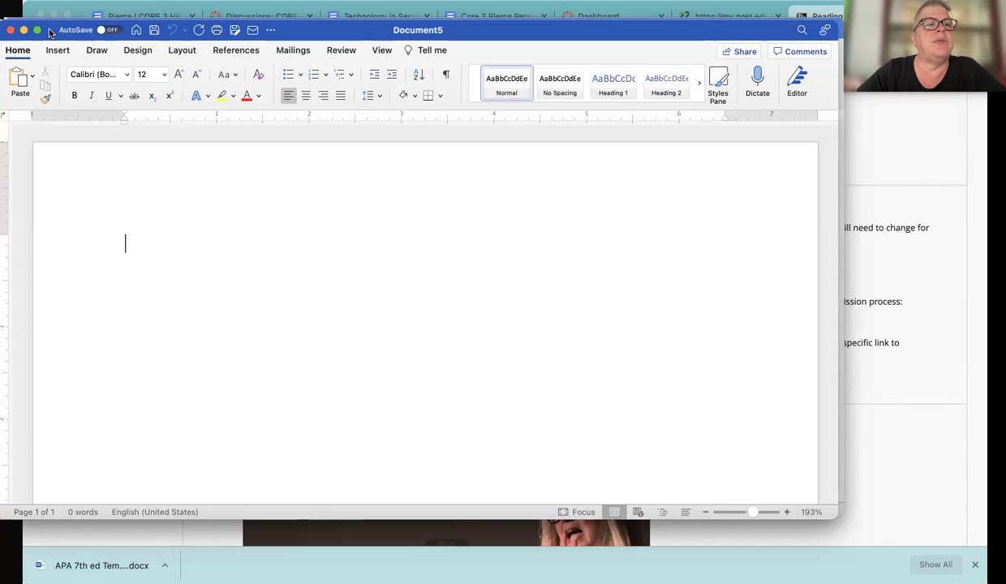
Move Document5 aside and bring the APA 7th ed Template Post University document forward
{"action": "left_click_drag", "start_coordinate": [50, 32], "coordinate": [48, 56]}
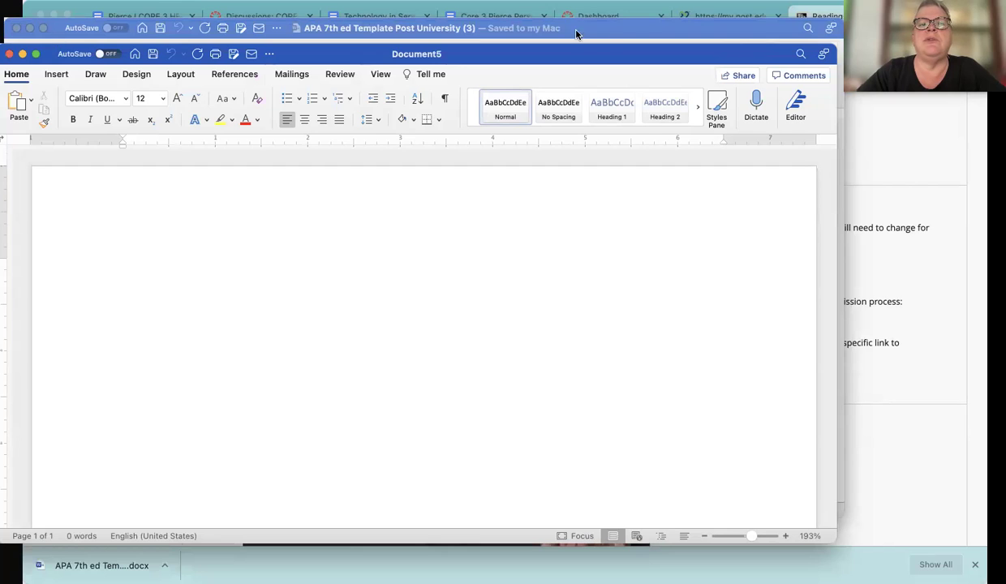
{"action": "left_click", "coordinate": [650, 32]}
{"action": "left_click", "coordinate": [465, 231]}
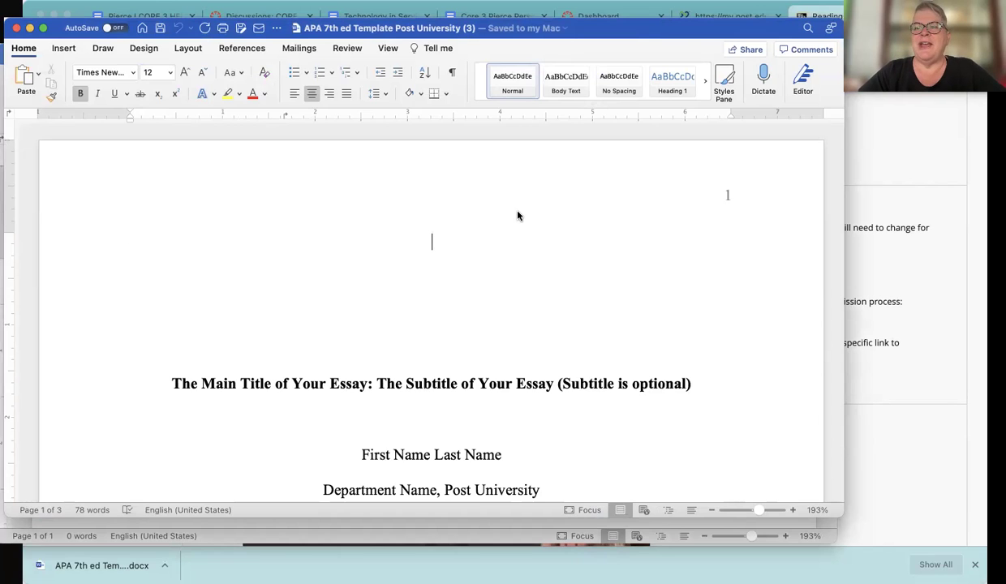
Scroll to the title-page placeholders and select the placeholder essay title line
{"action": "scroll", "coordinate": [518, 215], "scroll_direction": "down", "scroll_amount": 5}
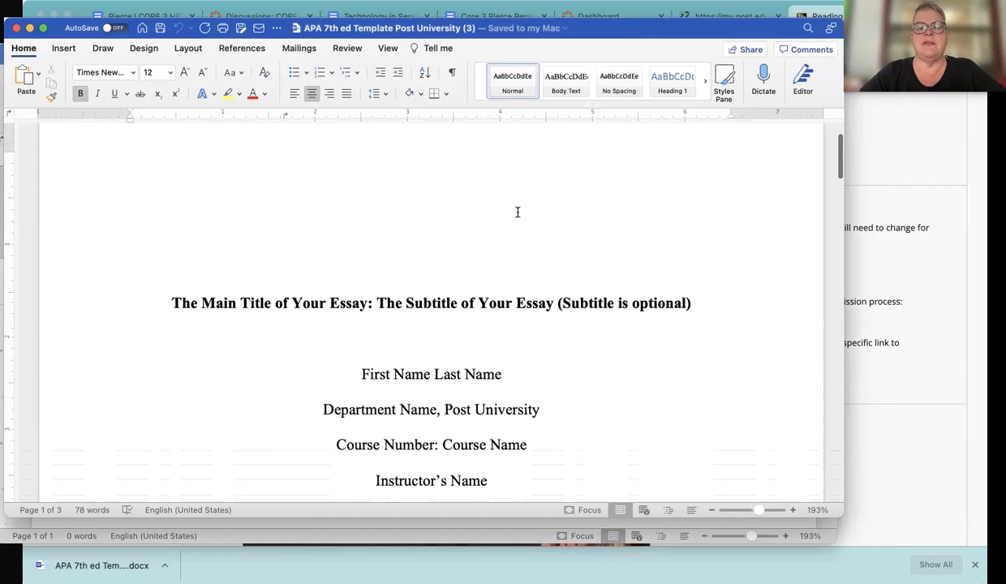
{"action": "scroll", "coordinate": [518, 213], "scroll_direction": "up", "scroll_amount": 5}
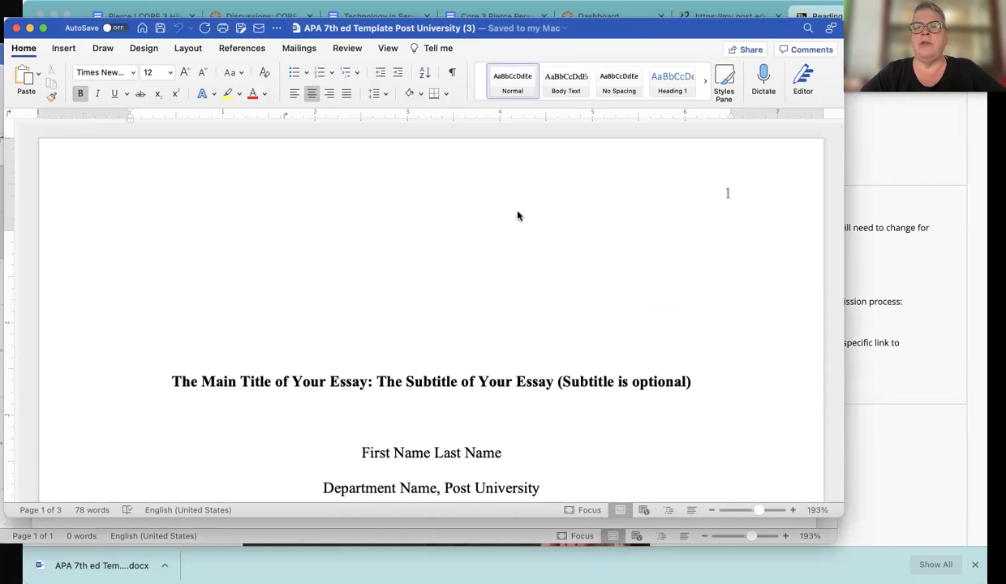
{"action": "scroll", "coordinate": [518, 213], "scroll_direction": "down", "scroll_amount": 2}
{"action": "scroll", "coordinate": [517, 212], "scroll_direction": "down", "scroll_amount": 3}
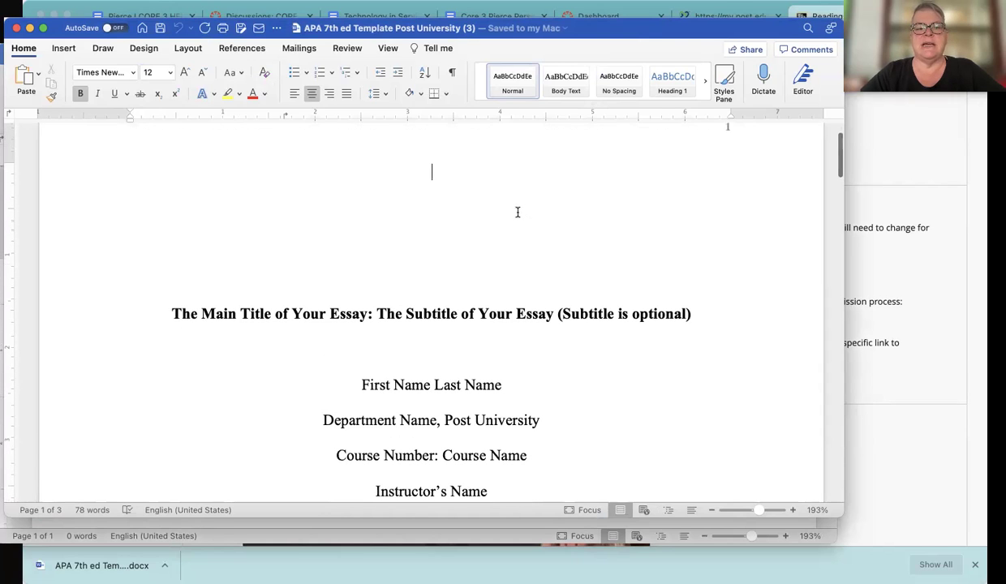
{"action": "scroll", "coordinate": [518, 213], "scroll_direction": "down", "scroll_amount": 3}
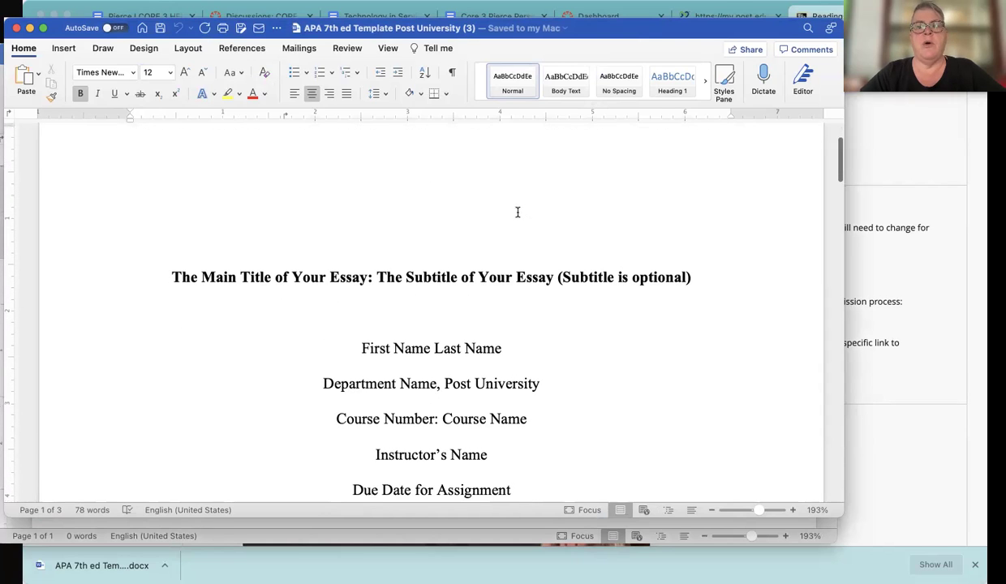
{"action": "double_click", "coordinate": [453, 280]}
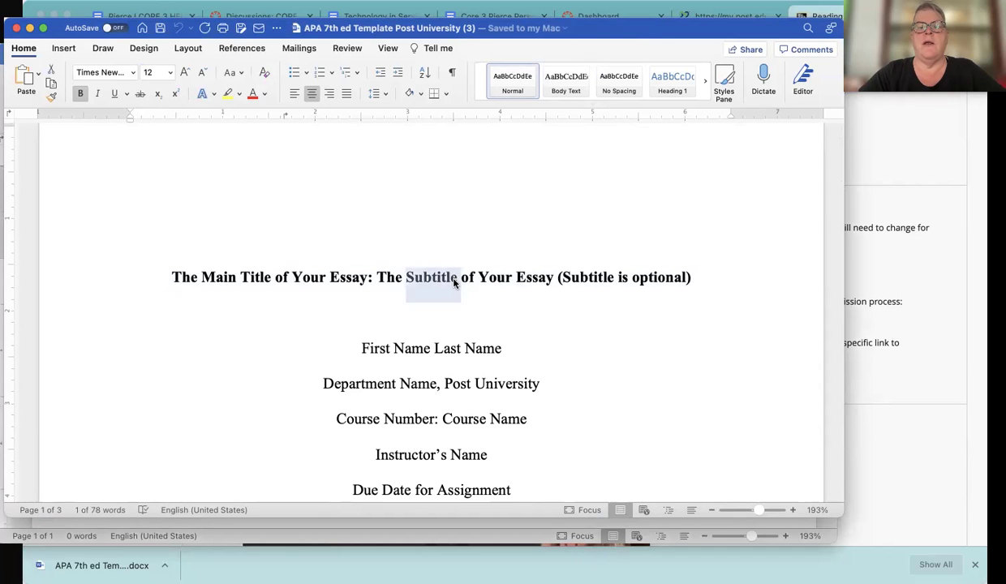
{"action": "triple_click", "coordinate": [453, 280]}
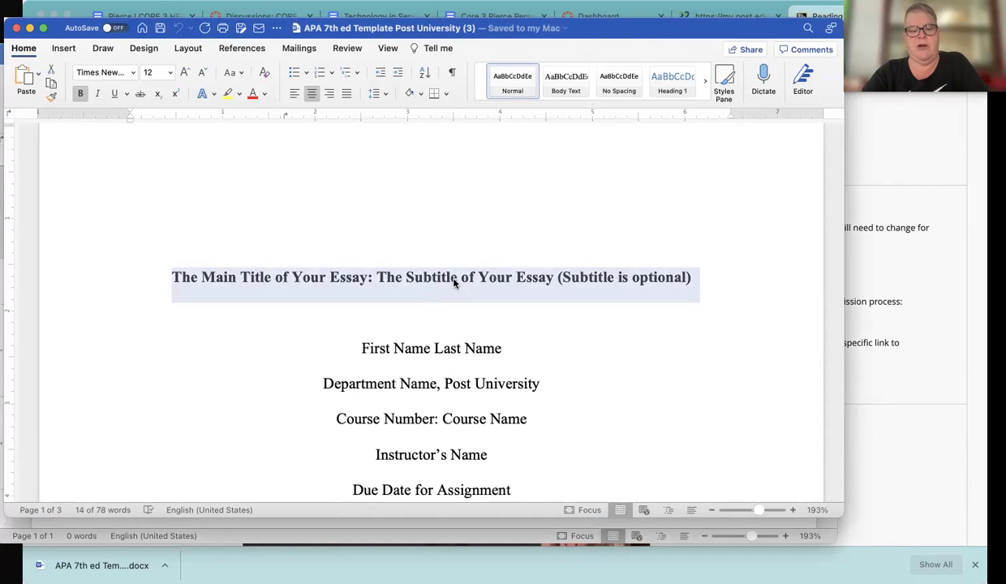
Enter the title Supported Paragraph and replace the name placeholder with the student's name
{"action": "type", "text": "Supported Paragraph"}
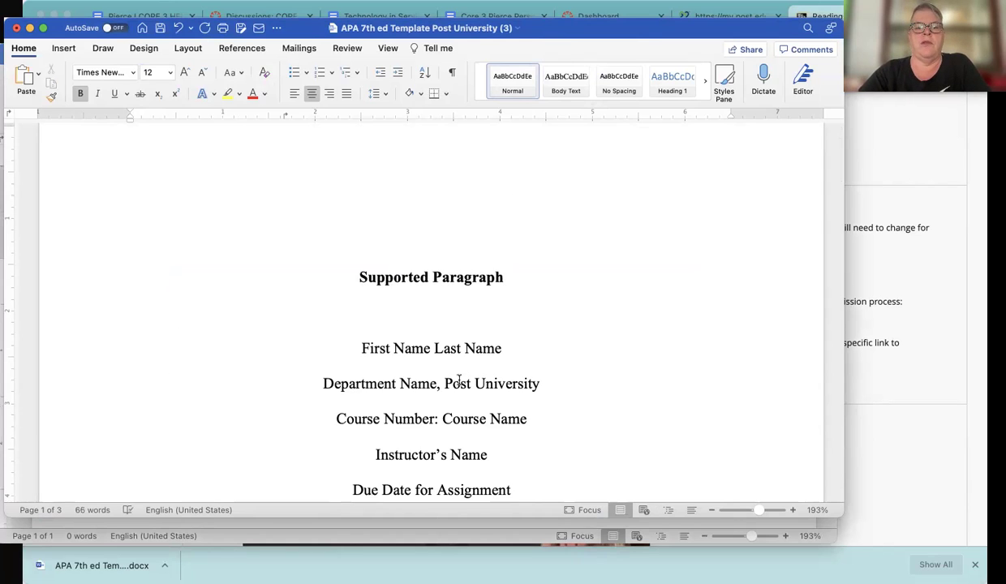
{"action": "left_click_drag", "start_coordinate": [504, 350], "coordinate": [363, 349]}
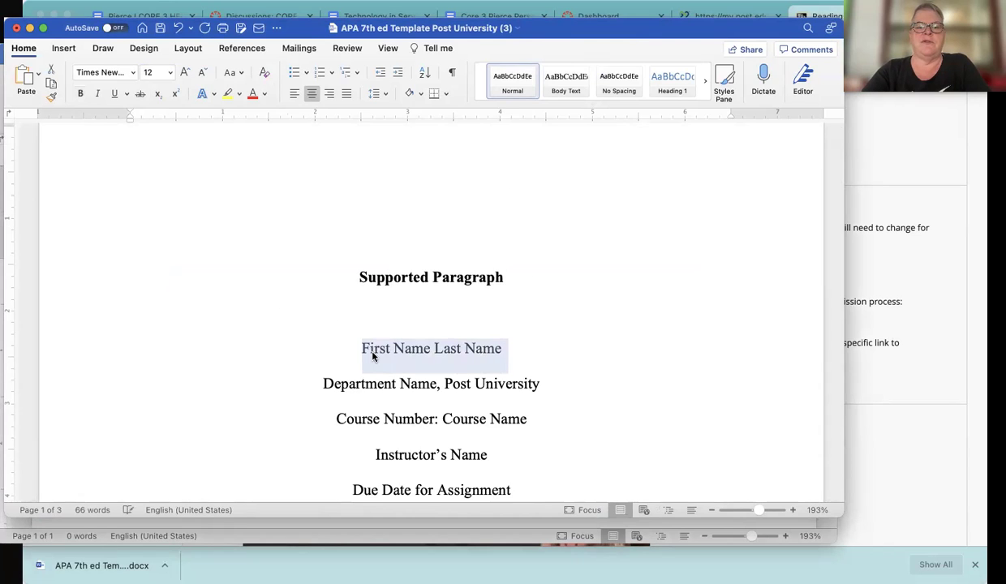
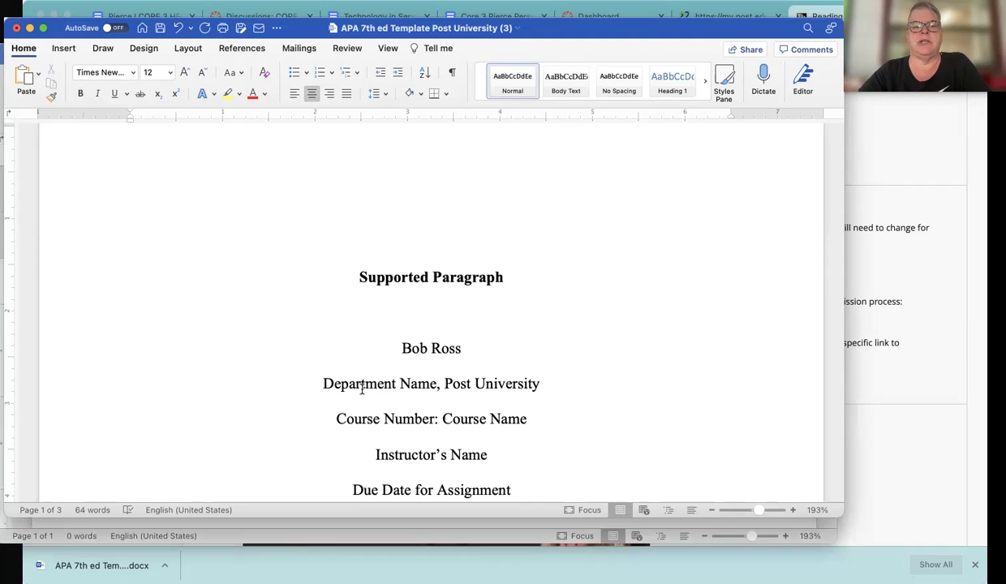
Replace the department and course placeholders with English and ENG 110: College Writing
{"action": "scroll", "coordinate": [517, 354], "scroll_direction": "down", "scroll_amount": 5}
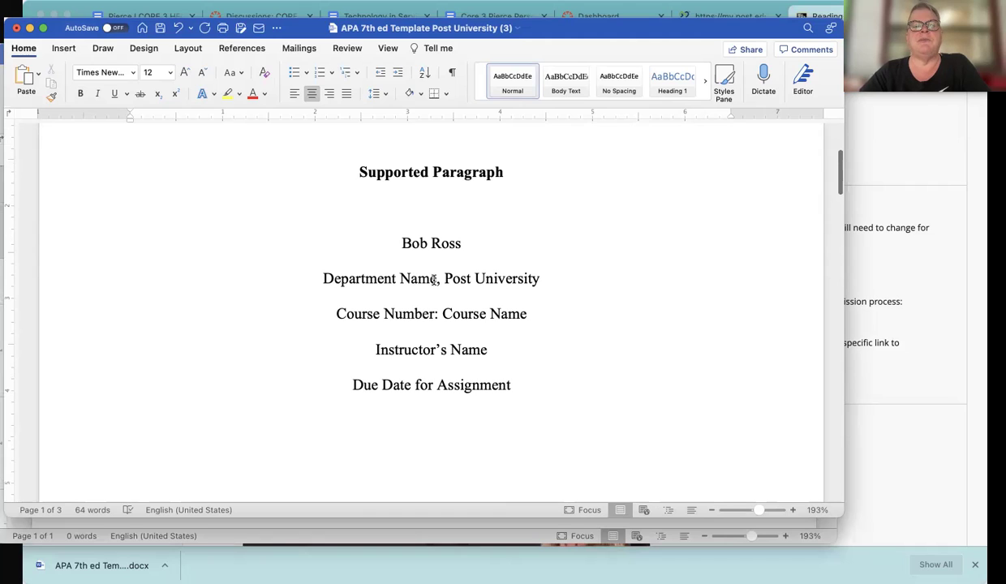
{"action": "left_click_drag", "start_coordinate": [436, 280], "coordinate": [325, 278]}
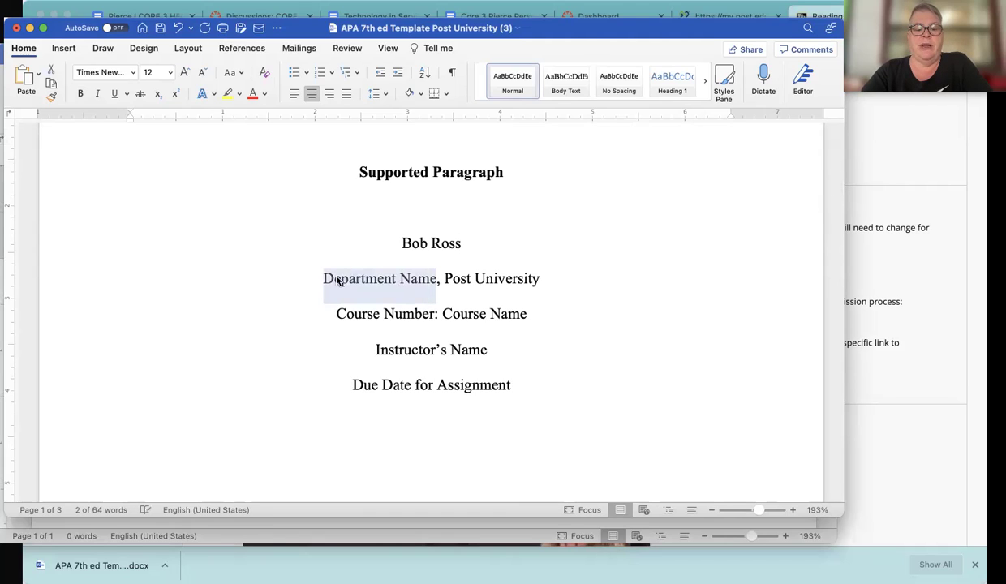
{"action": "type", "text": "English"}
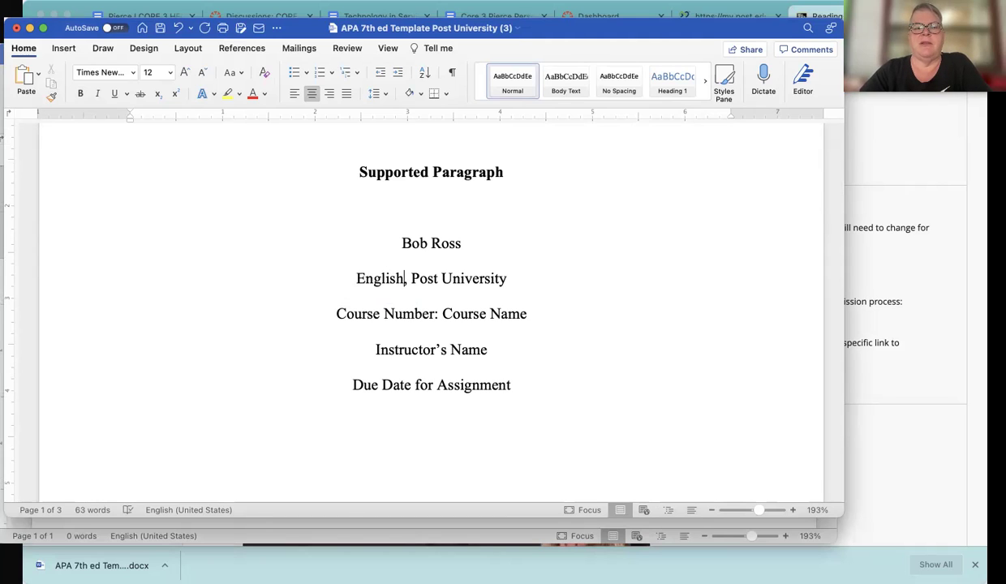
{"action": "left_click_drag", "start_coordinate": [533, 315], "coordinate": [362, 313]}
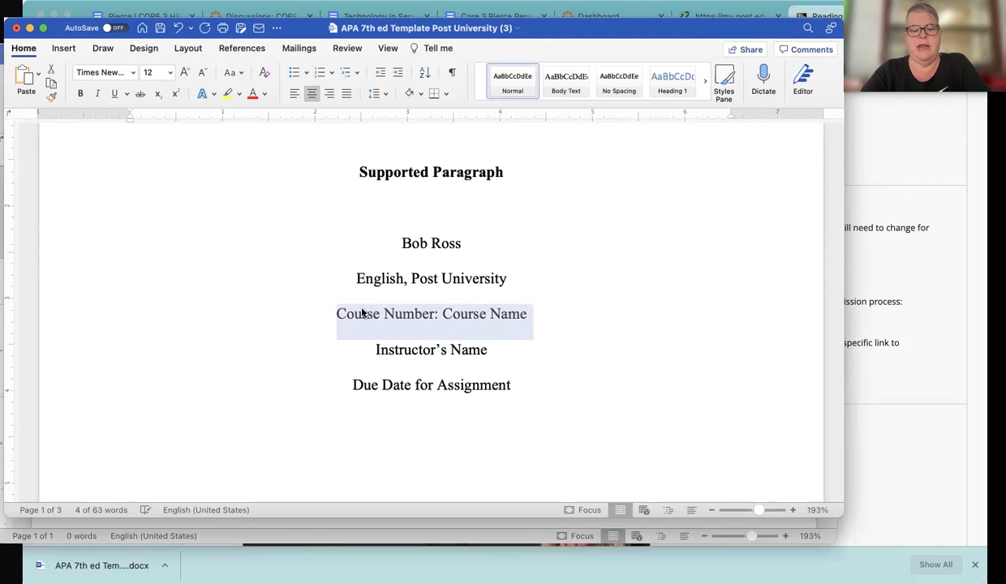
{"action": "type", "text": "ENG 110"}
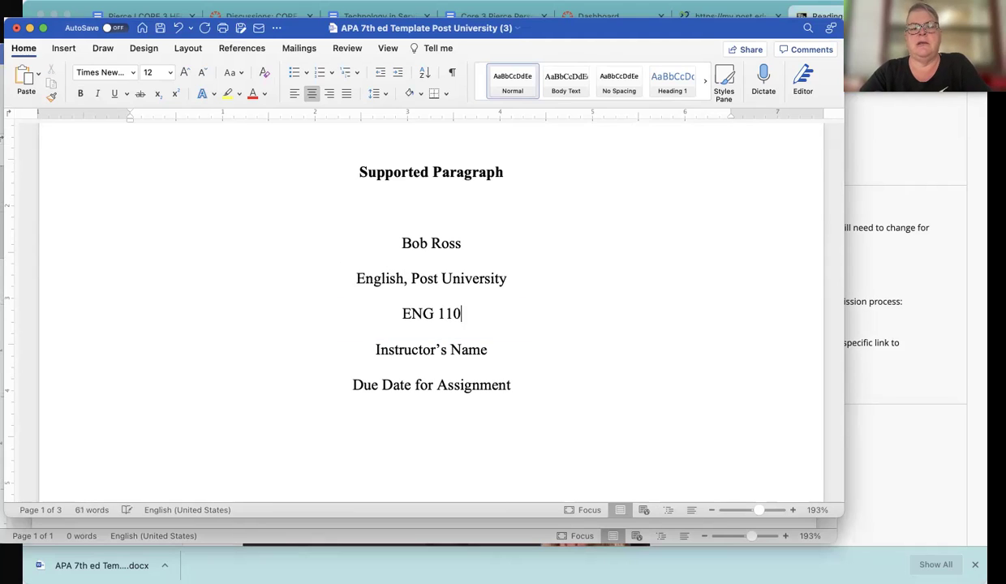
{"action": "type", "text": ":"}
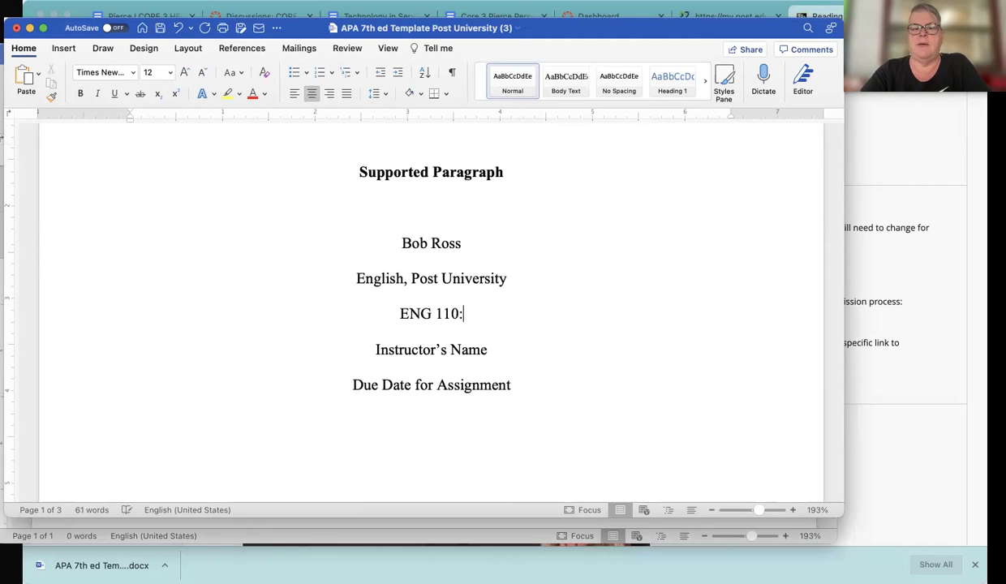
{"action": "type", "text": " W"}
{"action": "key", "text": "BackSpace"}
{"action": "type", "text": "College Writing"}
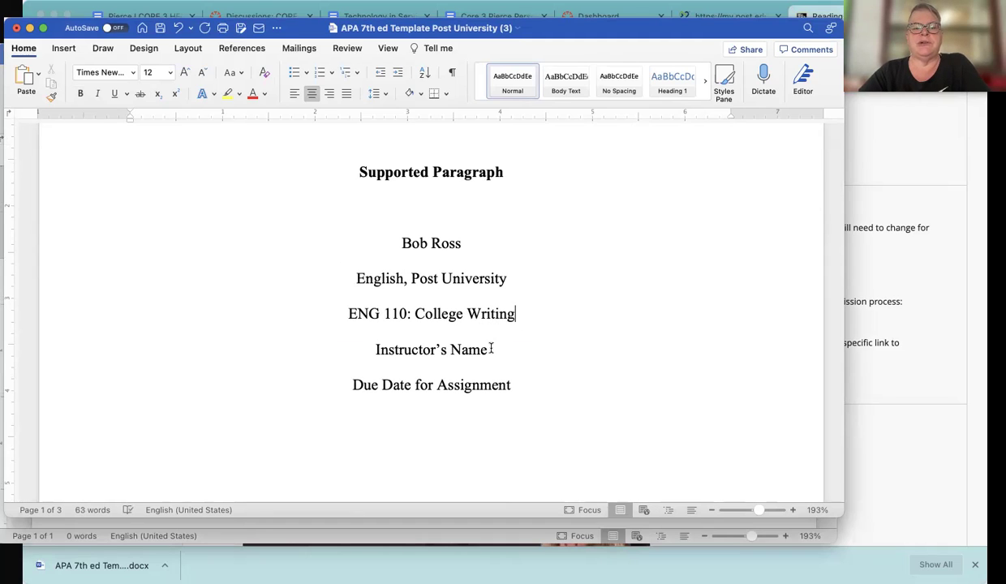
Fill in the instructor's name and the due date January 23, 2022
{"action": "left_click_drag", "start_coordinate": [491, 349], "coordinate": [377, 342]}
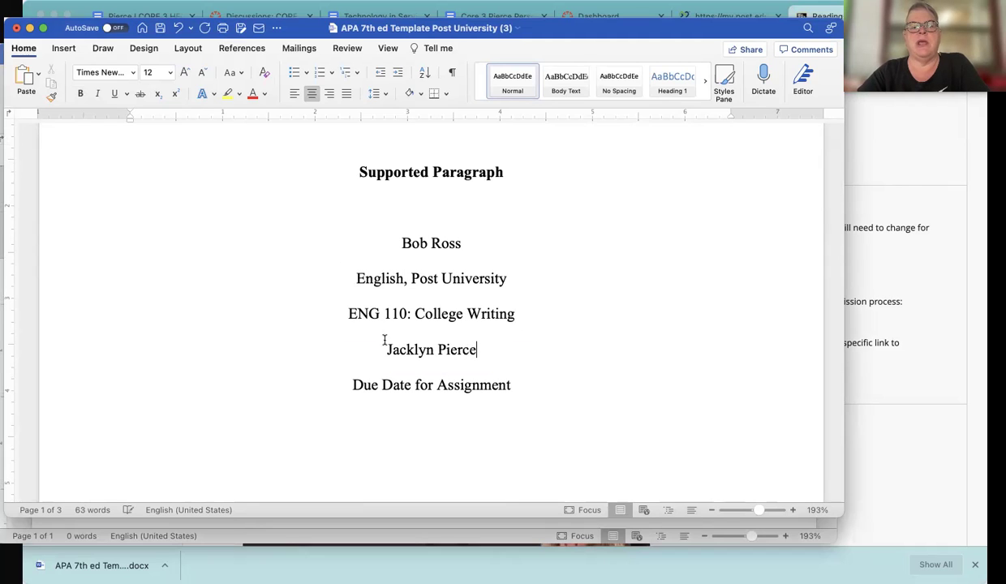
{"action": "left_click_drag", "start_coordinate": [512, 388], "coordinate": [361, 384]}
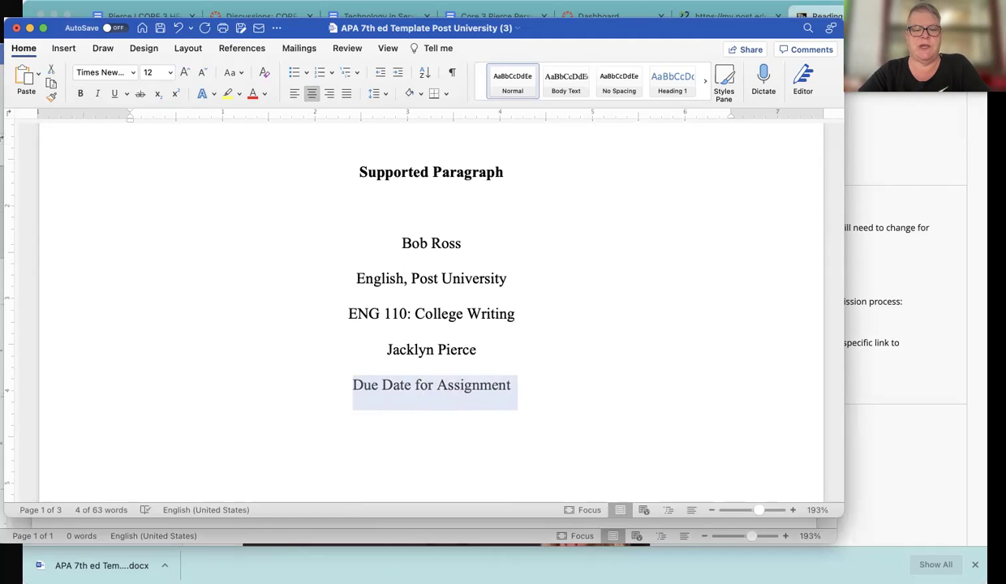
{"action": "key", "text": "super+Tab"}
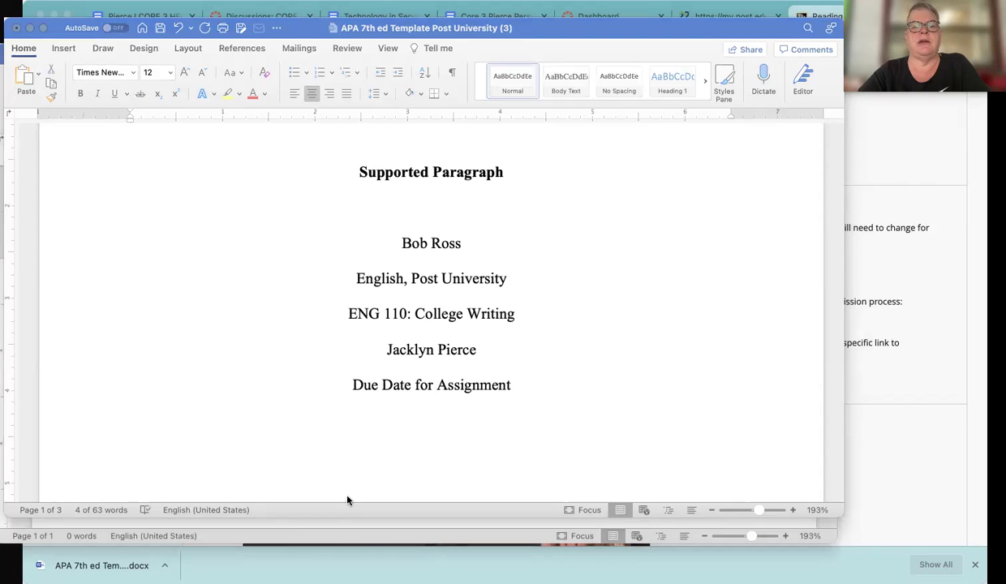
{"action": "left_click", "coordinate": [309, 416]}
{"action": "type", "text": "Janur"}
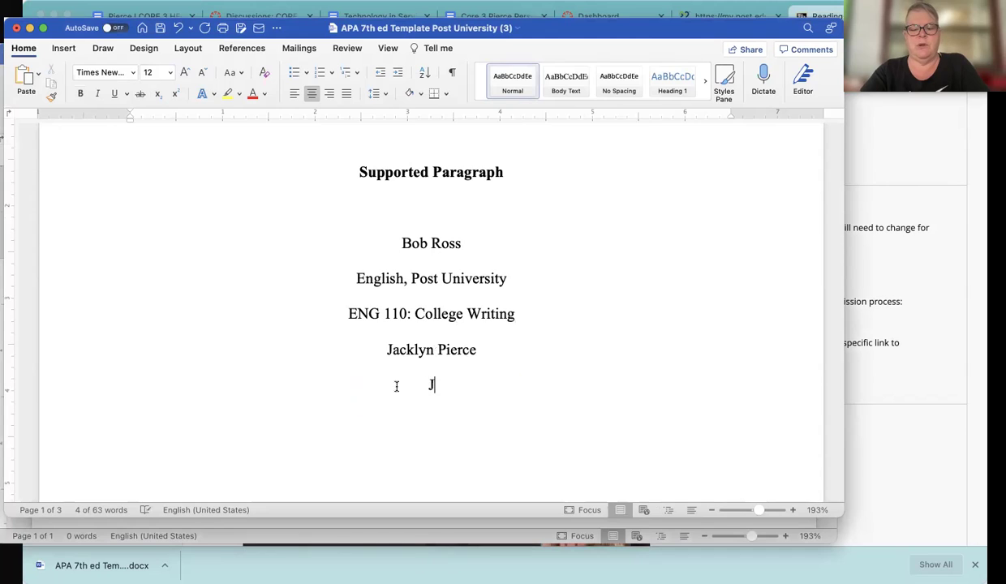
{"action": "key", "text": "BackSpace"}
{"action": "type", "text": "ary 23, 2022"}
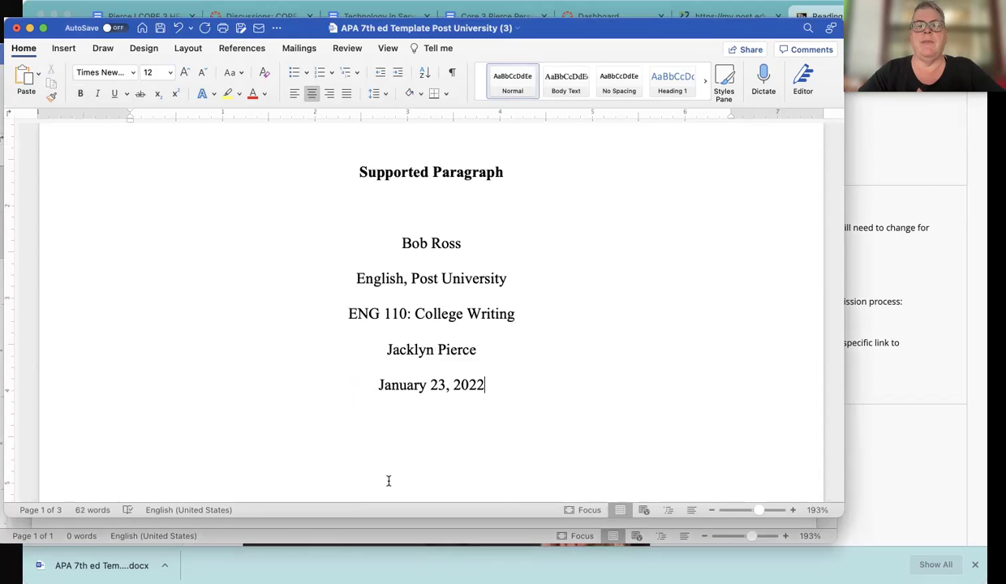
Scroll to page 2 and select the heading The Main Title of Your Essay: The Subtitle
{"action": "scroll", "coordinate": [389, 481], "scroll_direction": "down", "scroll_amount": 1}
{"action": "scroll", "coordinate": [389, 481], "scroll_direction": "down", "scroll_amount": 10}
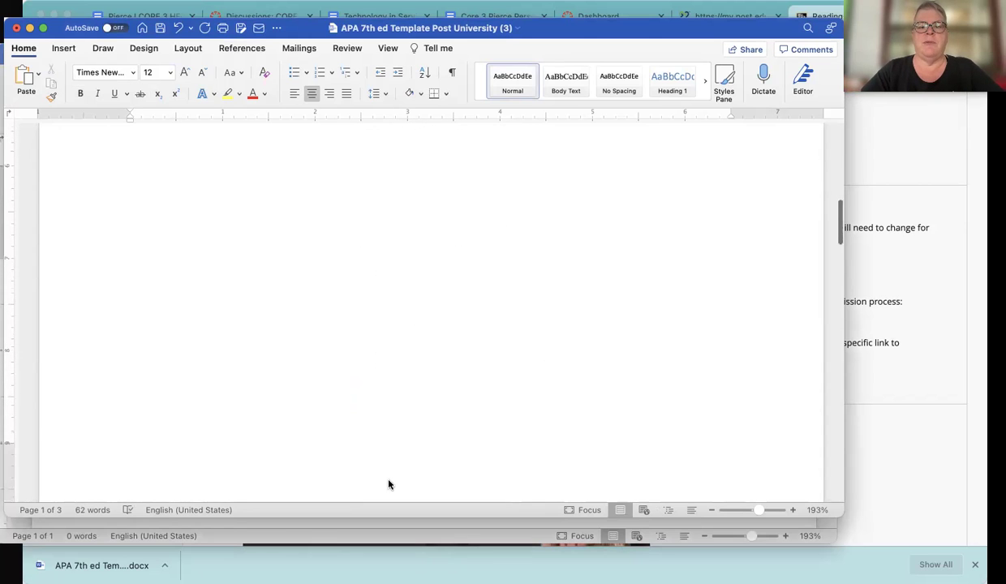
{"action": "scroll", "coordinate": [389, 481], "scroll_direction": "up", "scroll_amount": 1}
{"action": "scroll", "coordinate": [388, 481], "scroll_direction": "down", "scroll_amount": 1}
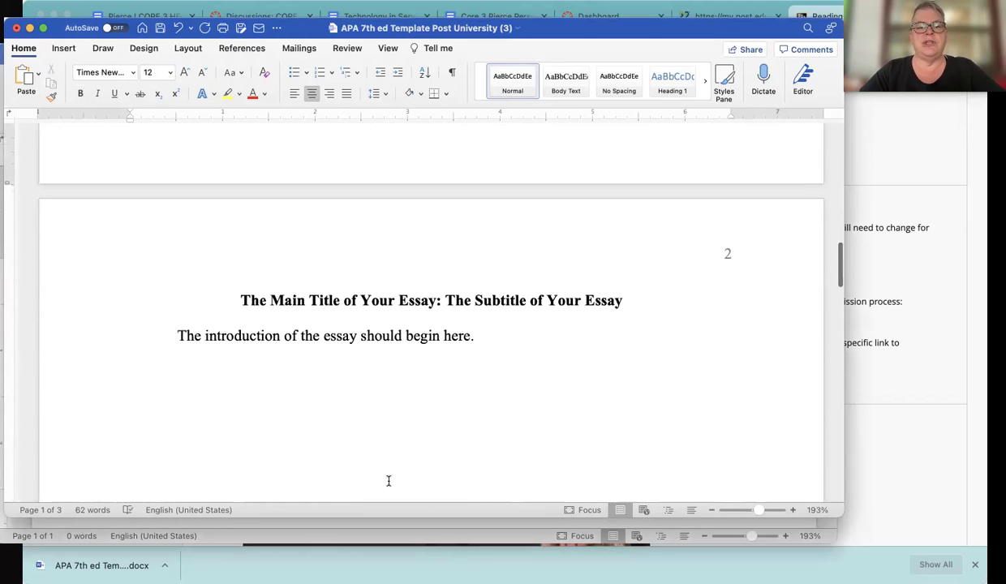
{"action": "scroll", "coordinate": [388, 481], "scroll_direction": "down", "scroll_amount": 1}
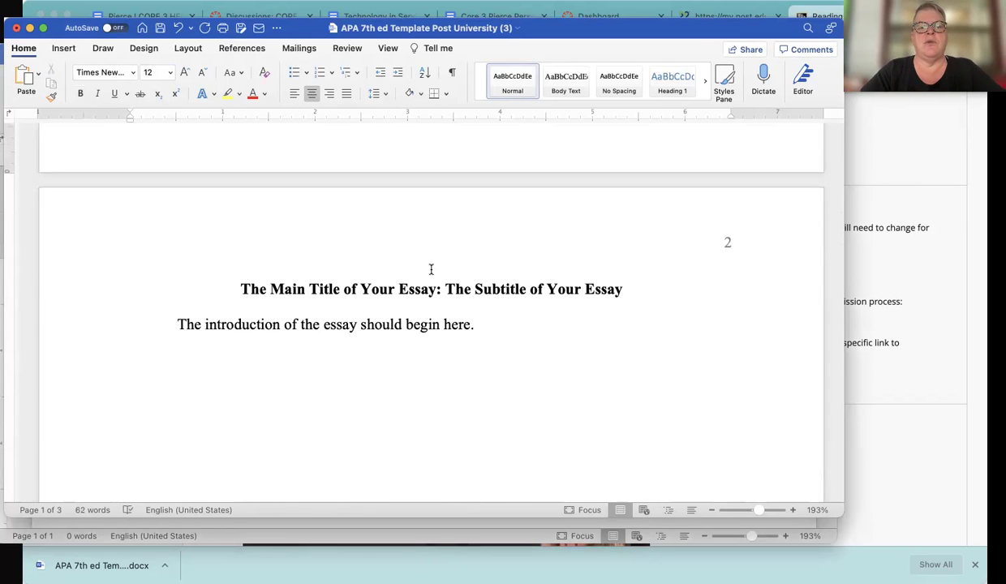
{"action": "triple_click", "coordinate": [415, 290]}
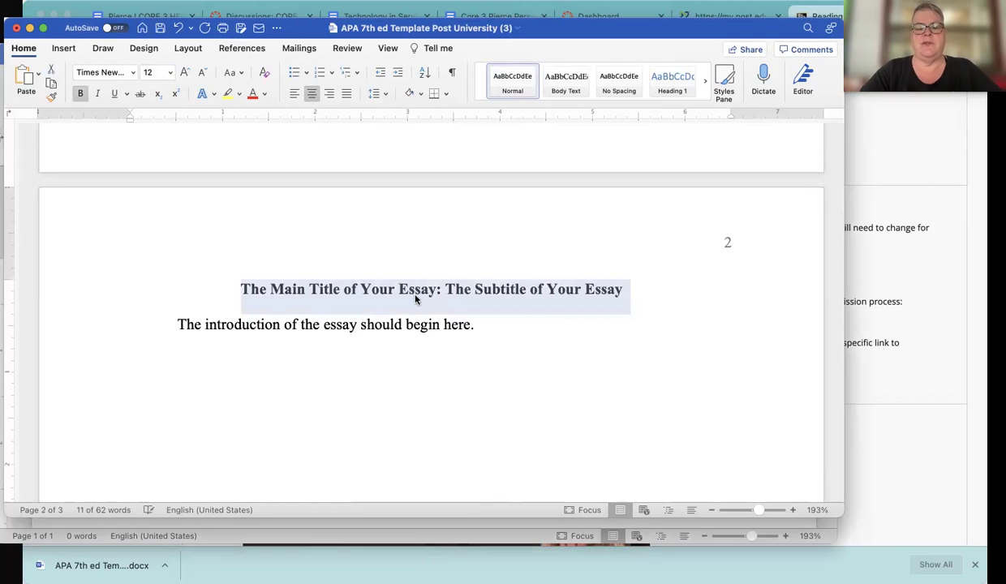
Type Supported Paragraph Assignment over the heading and select the introduction placeholder sentence
{"action": "type", "text": "Suppo"}
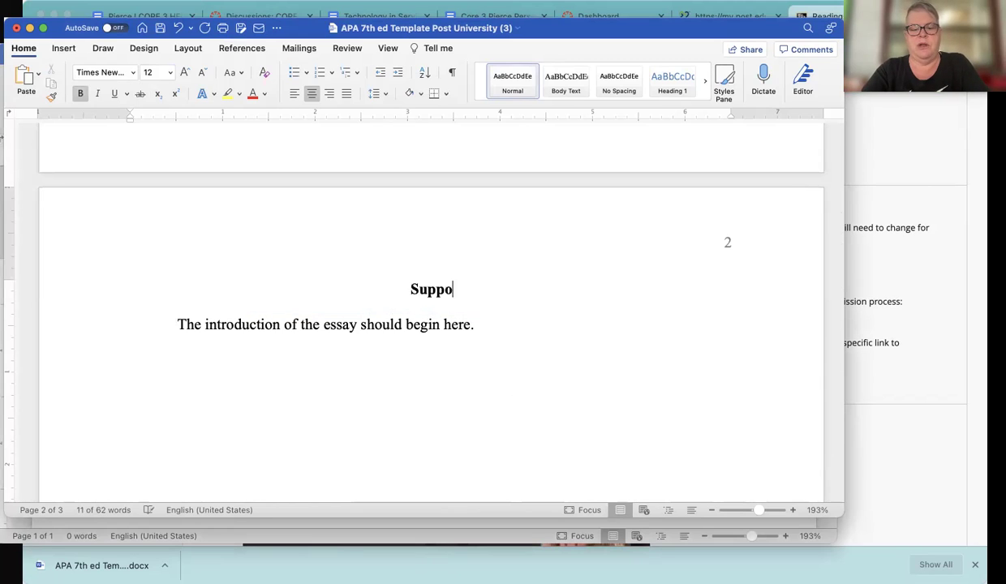
{"action": "type", "text": "rted Parag"}
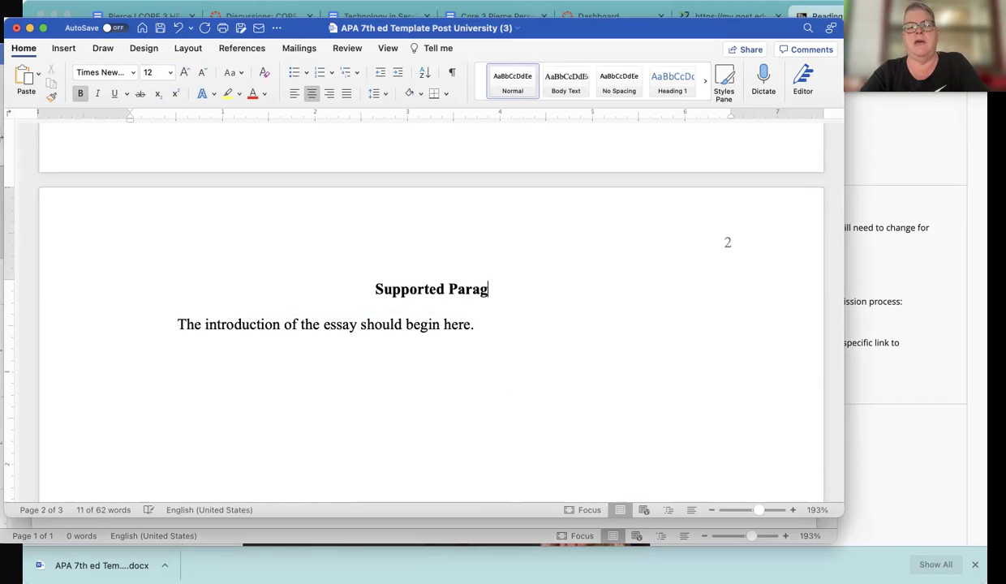
{"action": "type", "text": "raph Assignment"}
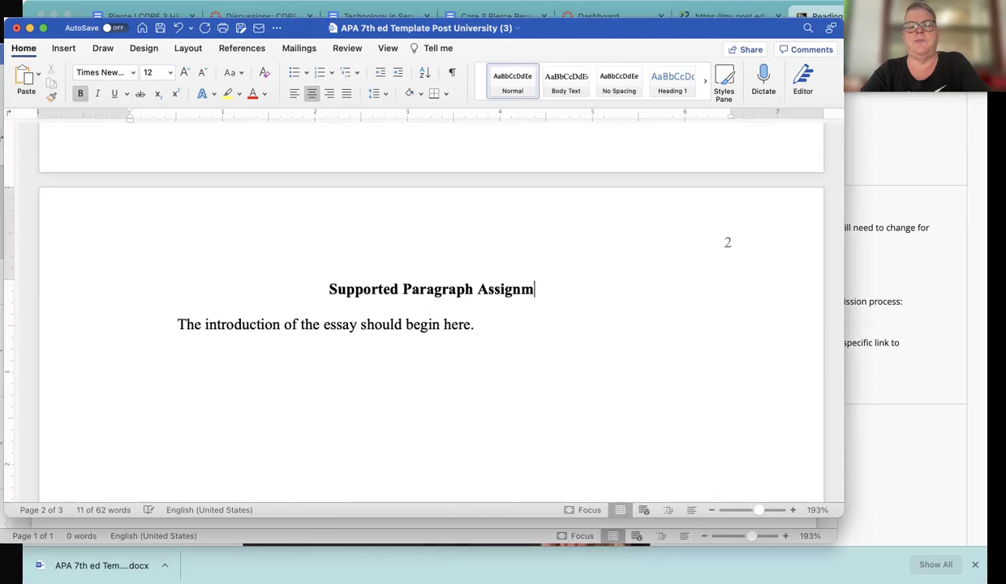
{"action": "triple_click", "coordinate": [357, 327]}
{"action": "double_click", "coordinate": [358, 328]}
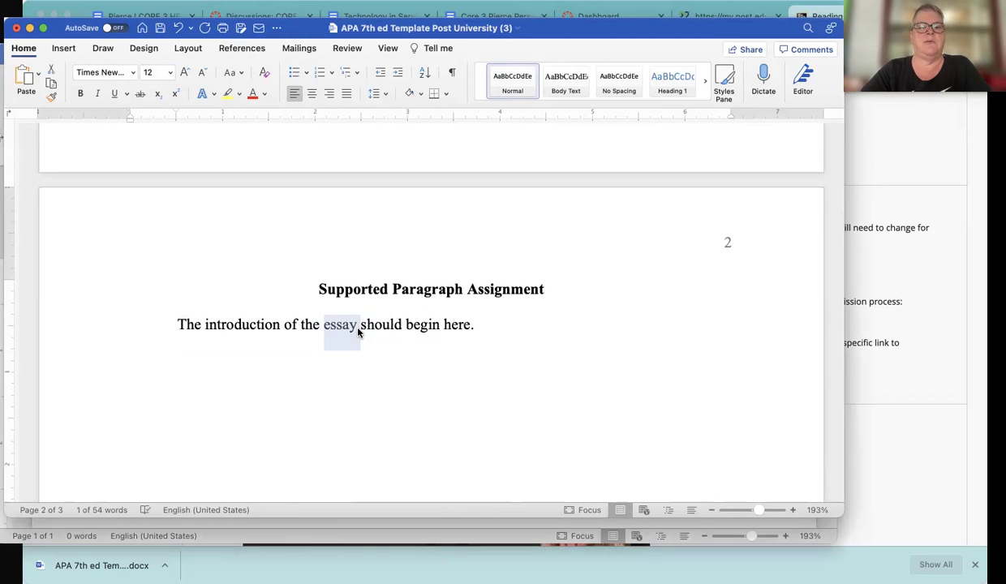
{"action": "triple_click", "coordinate": [358, 329]}
{"action": "double_click", "coordinate": [358, 329]}
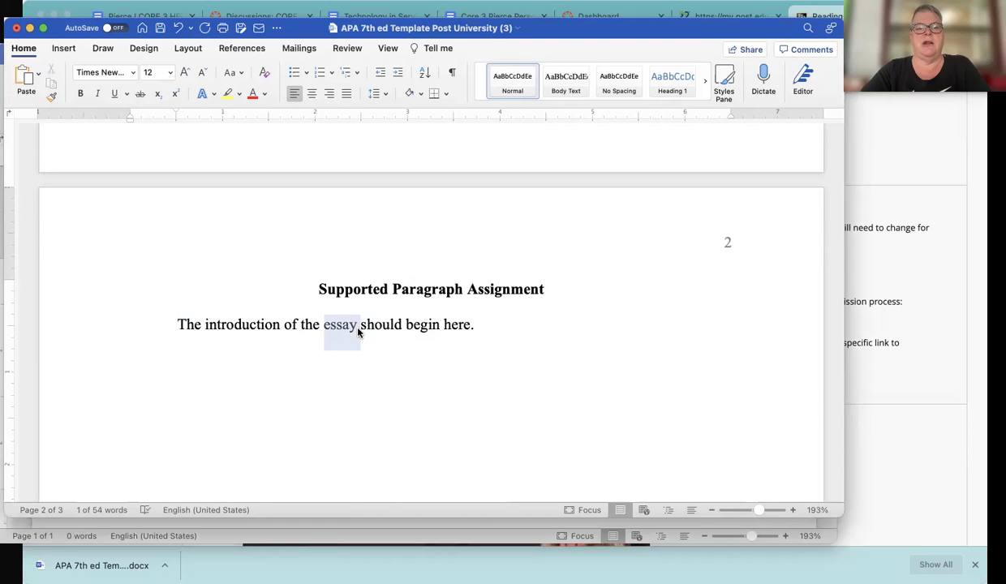
{"action": "triple_click", "coordinate": [358, 328]}
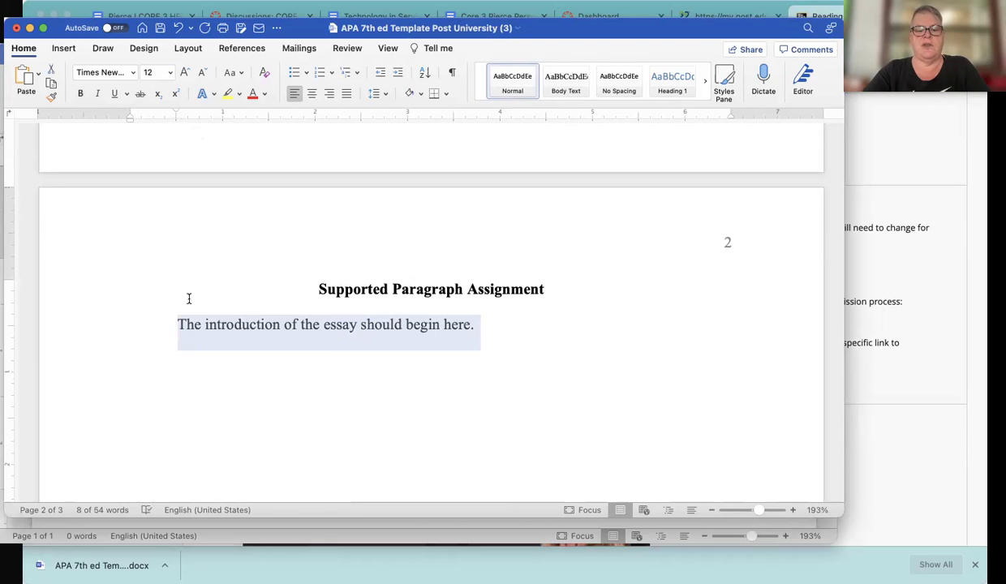
{"action": "type", "text": "ASOIdbpaiosbdposdih powsihdposih po"}
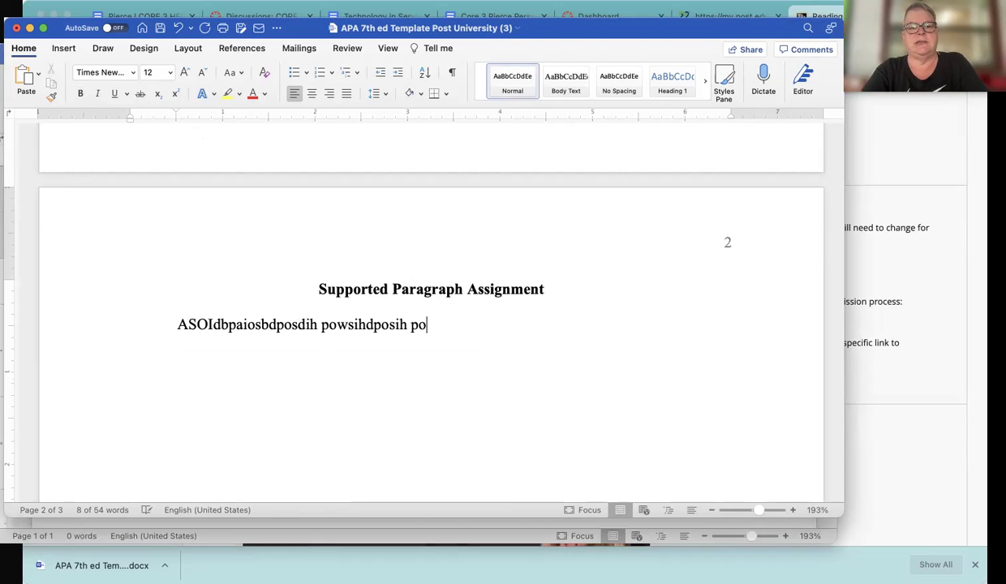
{"action": "type", "text": "ish r[oswihd[psoidhfpsiodhf[oseidhf[osdihf[os idhf[oseid h[soihf["}
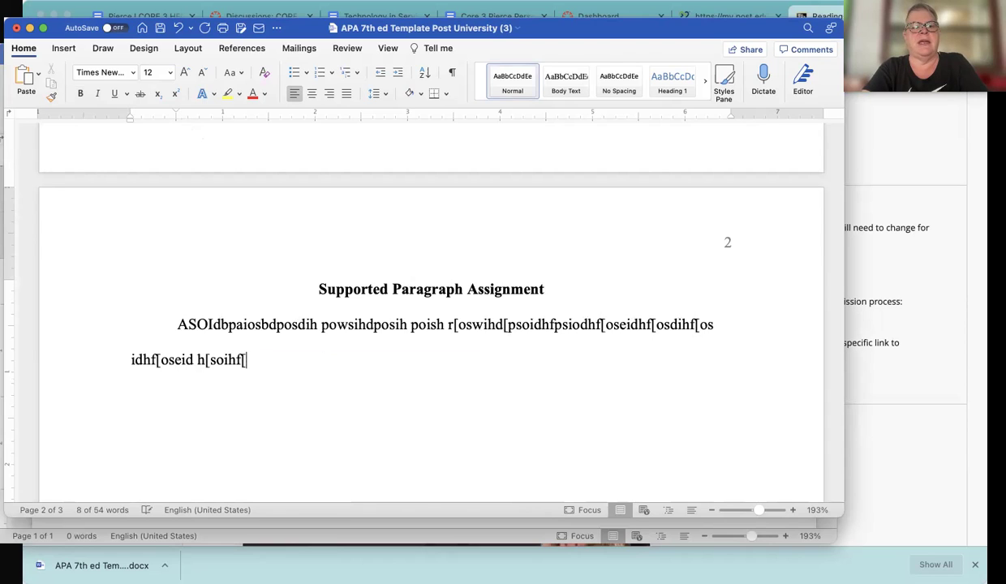
{"action": "type", "text": "sodihf[osdi hef[osdihf[oshifd[o sidhf[osih f[osihf[oishf[o"}
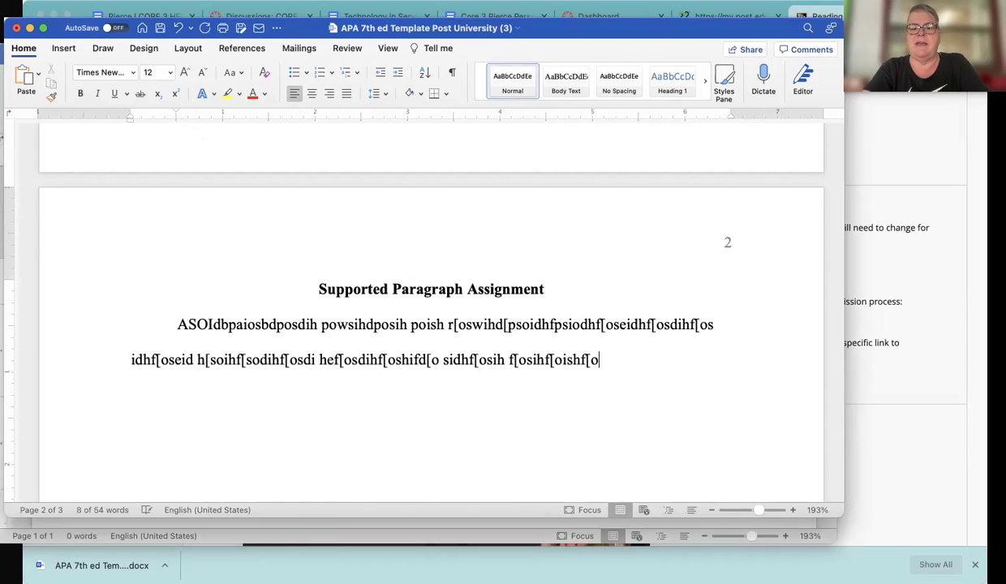
{"action": "type", "text": "ish df[oish d[oishd [eofishdf[oi shdf[oisdhfo[I shdf[oish d[foihs d"}
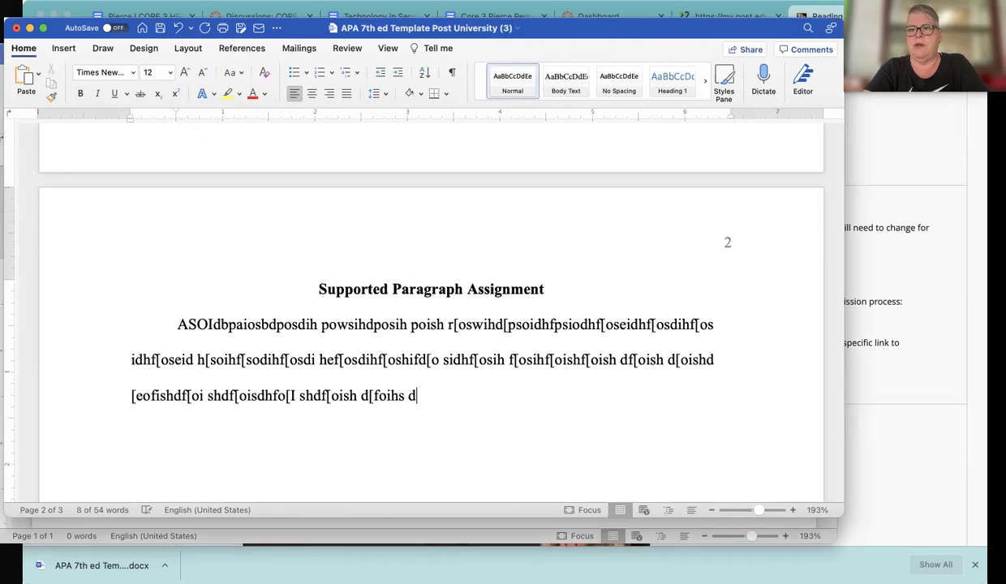
{"action": "type", "text": "[ofih sd[ofihs [oihfs[odihf s[o difhs[odihf[o ihsf[oishf[o sihf[osdihf[o"}
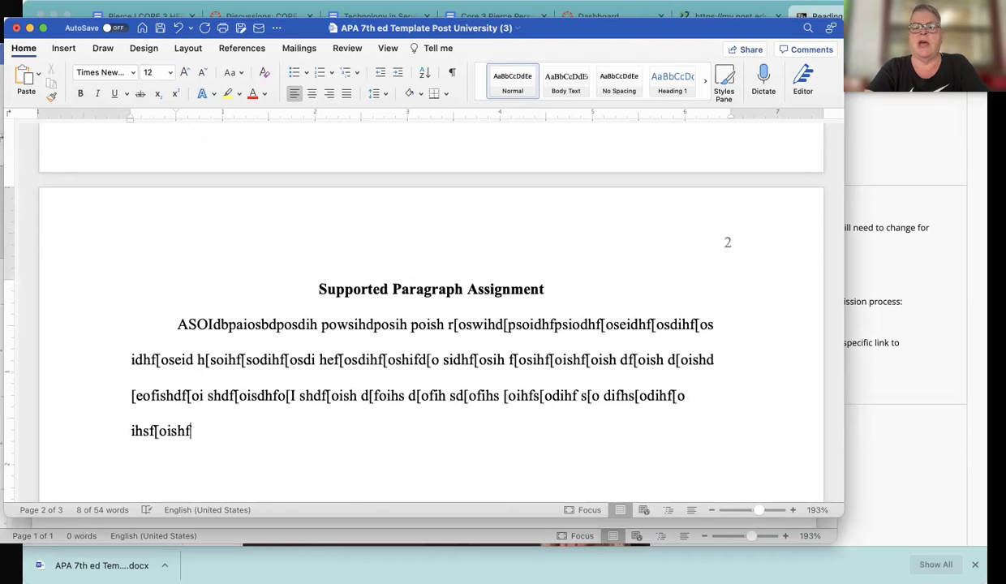
{"action": "type", "text": "sdifh[osdihf[ois hf[oih [oishef[oi shd[of"}
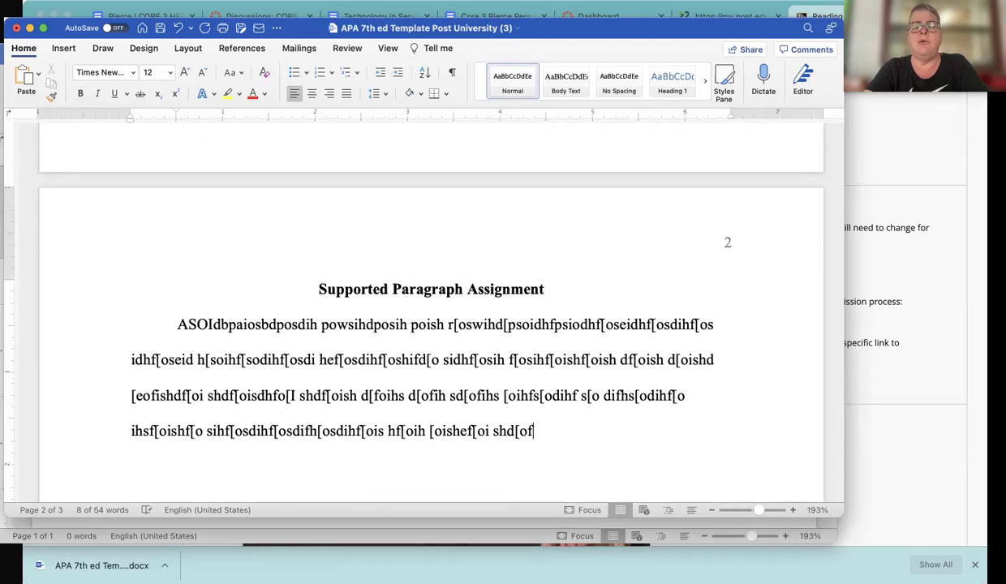
{"action": "type", "text": "ihs [odifh[sodhif[os dihf[soi hf[osdihf[odish f[oisdhf[o sdfois ho["}
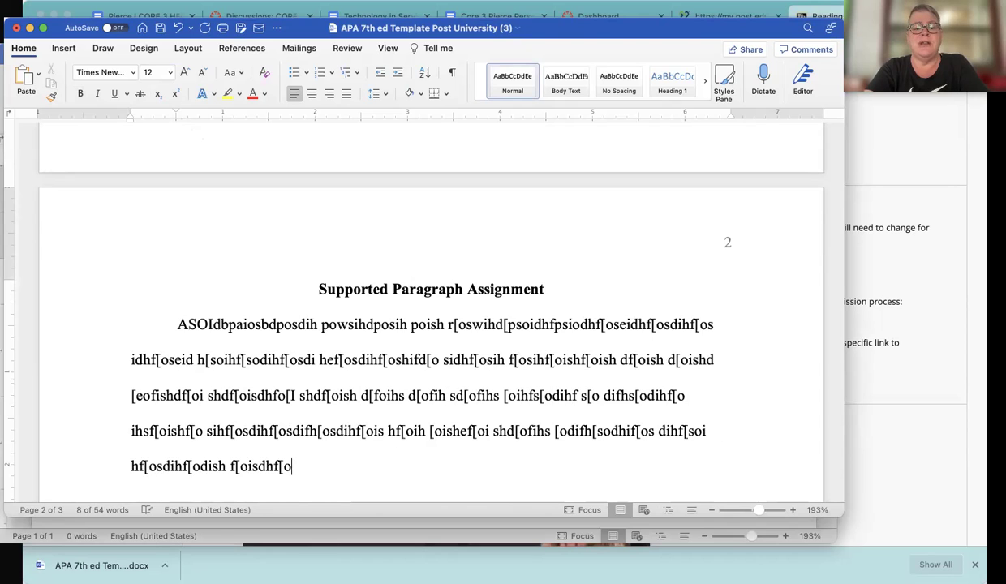
{"action": "type", "text": "fish [soidhs[odifh so[fih s[ofih s[odfih s[do"}
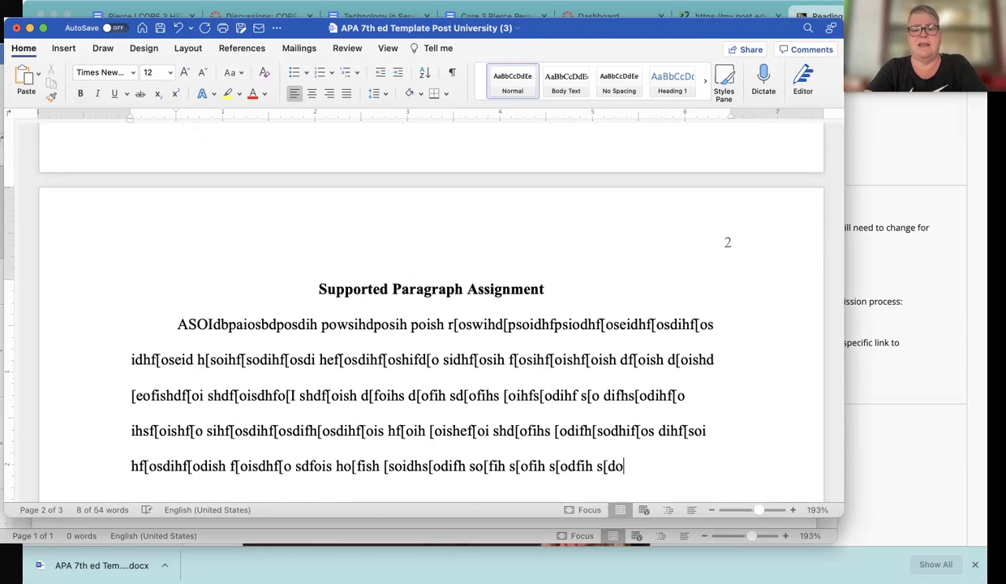
{"action": "type", "text": "fhi s[odfhi s[odfih sdo[ifh sd[ofihso[difhs[odhi fos[hf ["}
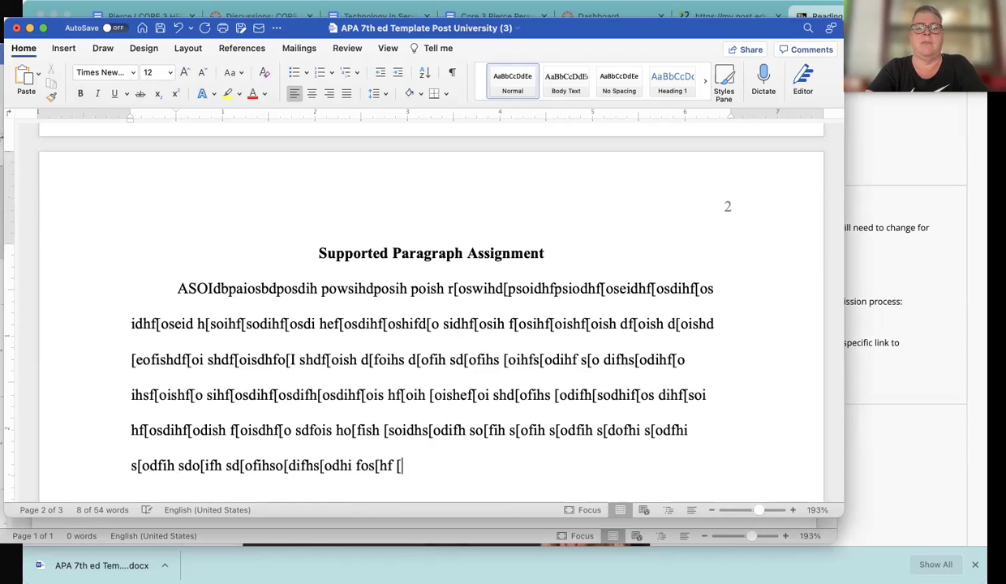
{"action": "type", "text": "osdihf s[ohiso[ihf os[ihf [osdi hfs[odi hsoif."}
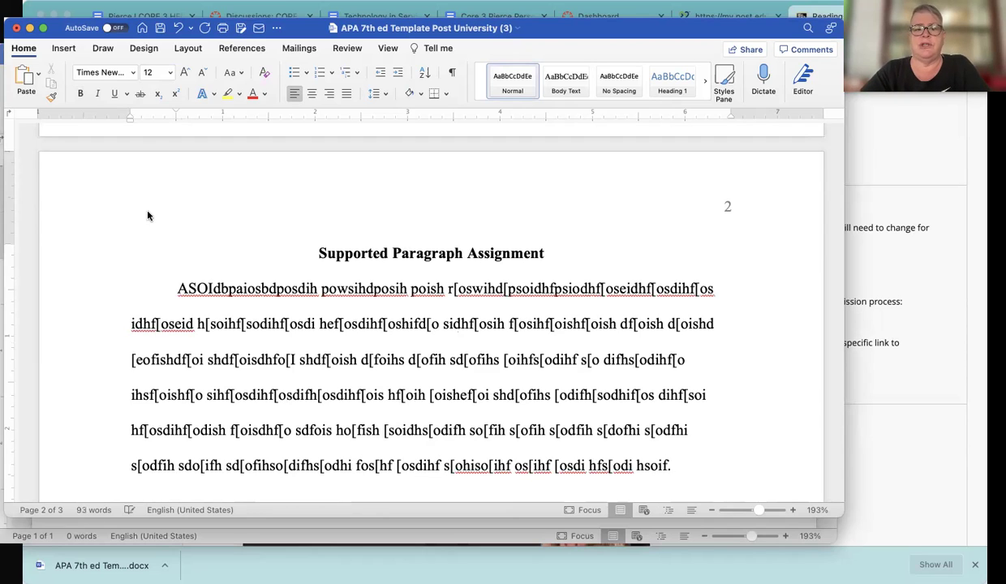
{"action": "scroll", "coordinate": [275, 319], "scroll_direction": "down", "scroll_amount": 15}
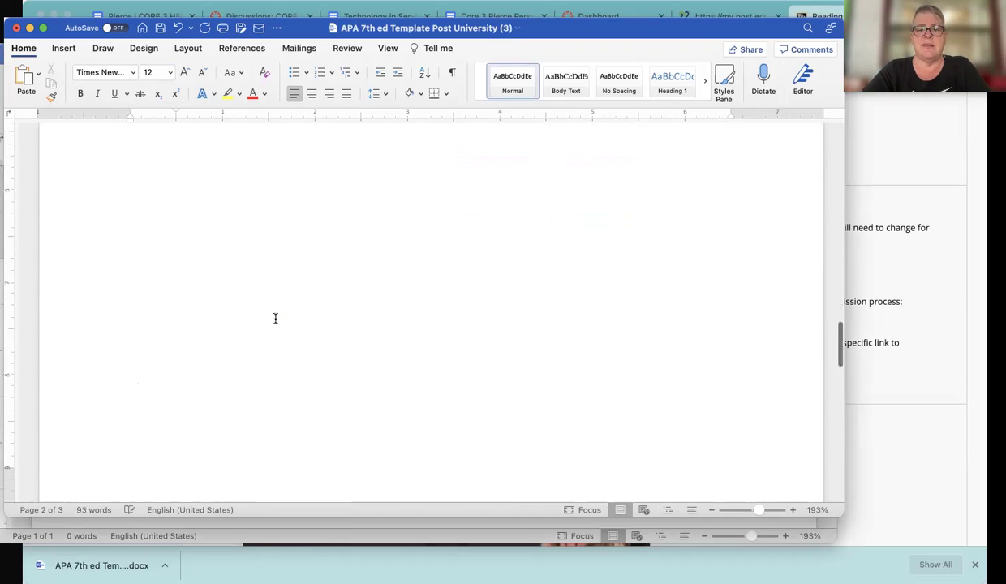
Scroll to the References page, then bring the Blackboard course page forward
{"action": "scroll", "coordinate": [275, 323], "scroll_direction": "down", "scroll_amount": 5}
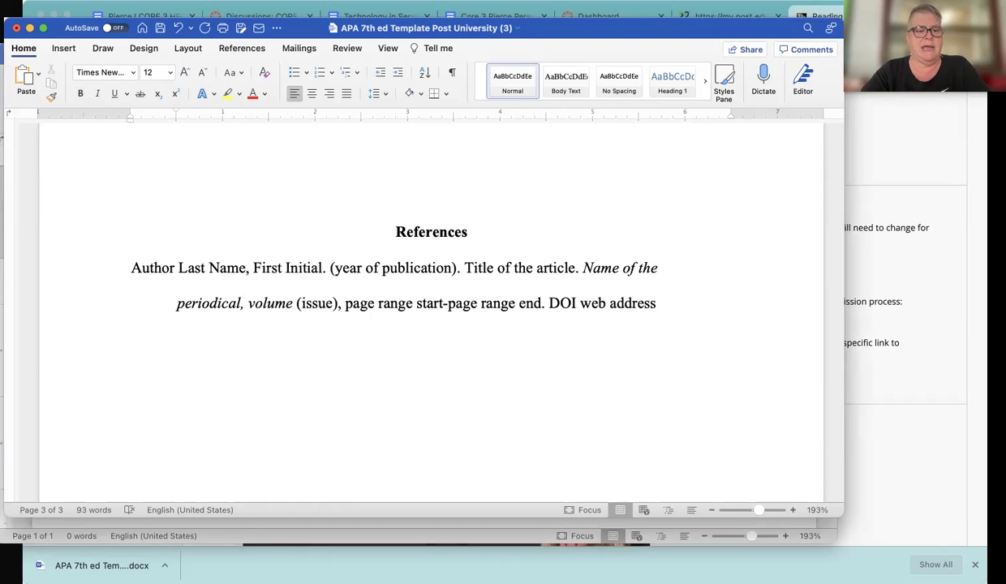
{"action": "left_click", "coordinate": [895, 532]}
Open Unit 2's 'Unit 2 Assignment - Complete Instructions and Grading Rubric'
{"action": "scroll", "coordinate": [80, 190], "scroll_direction": "up", "scroll_amount": 3}
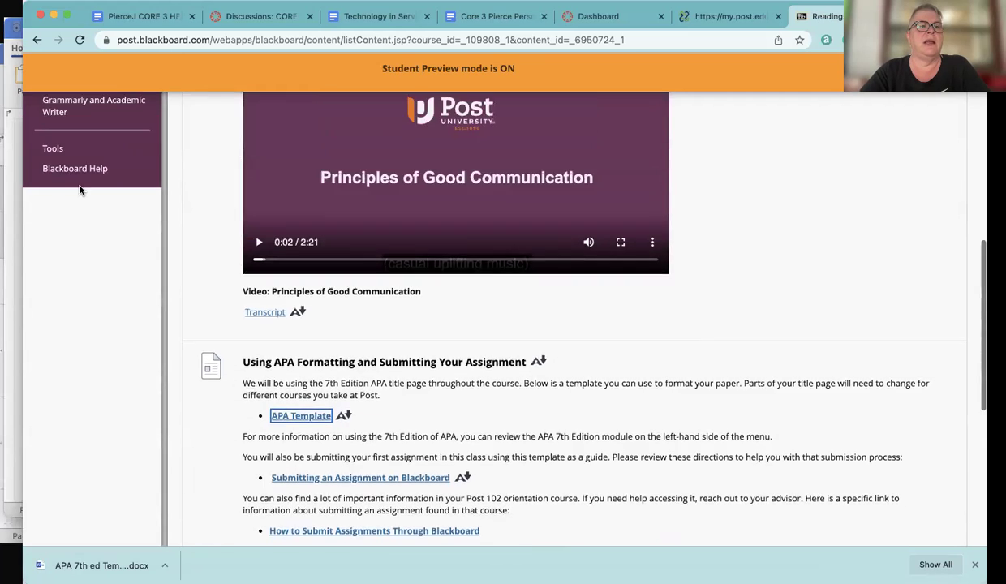
{"action": "scroll", "coordinate": [79, 190], "scroll_direction": "up", "scroll_amount": 5}
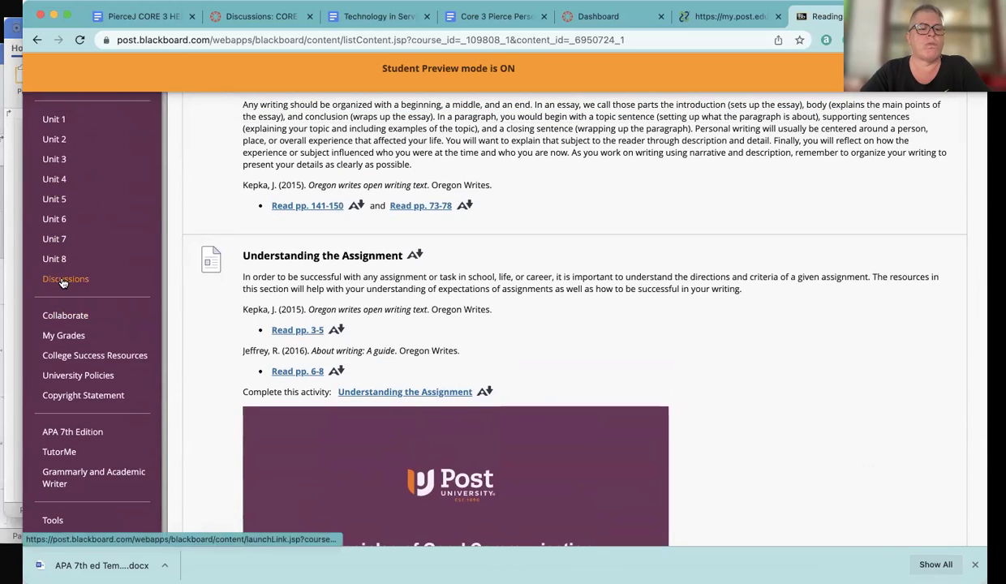
{"action": "left_click", "coordinate": [55, 141]}
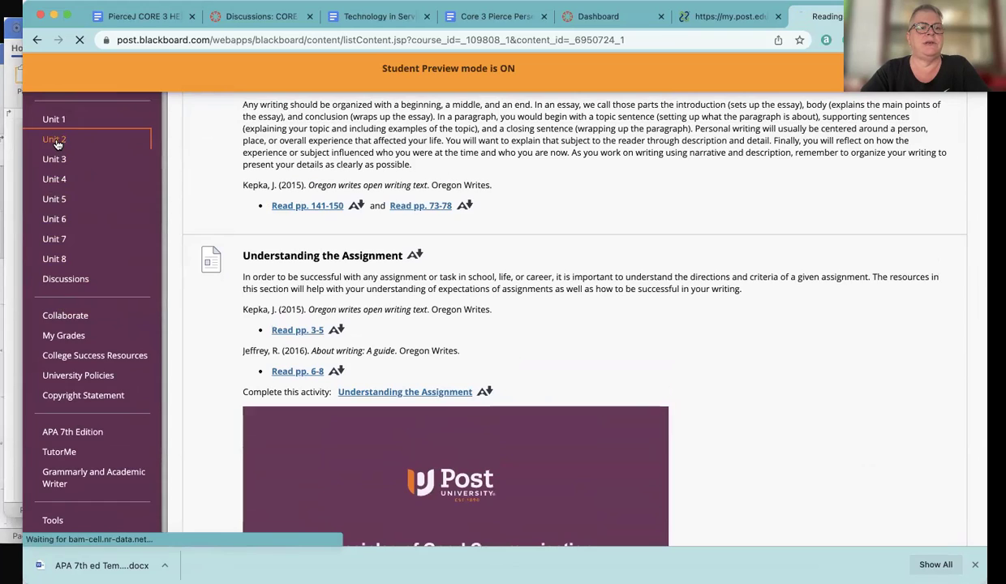
{"action": "scroll", "coordinate": [383, 287], "scroll_direction": "down", "scroll_amount": 4}
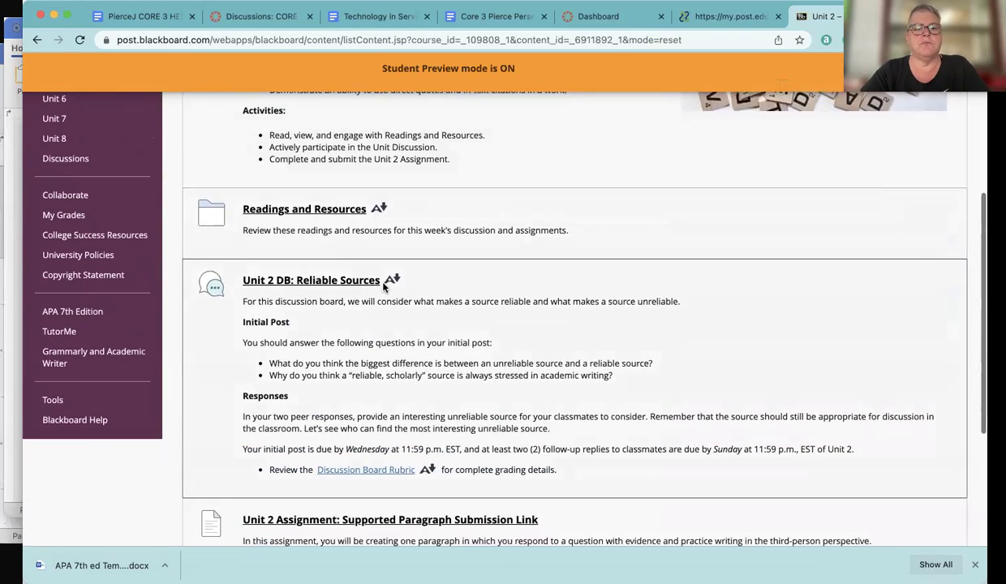
{"action": "scroll", "coordinate": [383, 286], "scroll_direction": "down", "scroll_amount": 3}
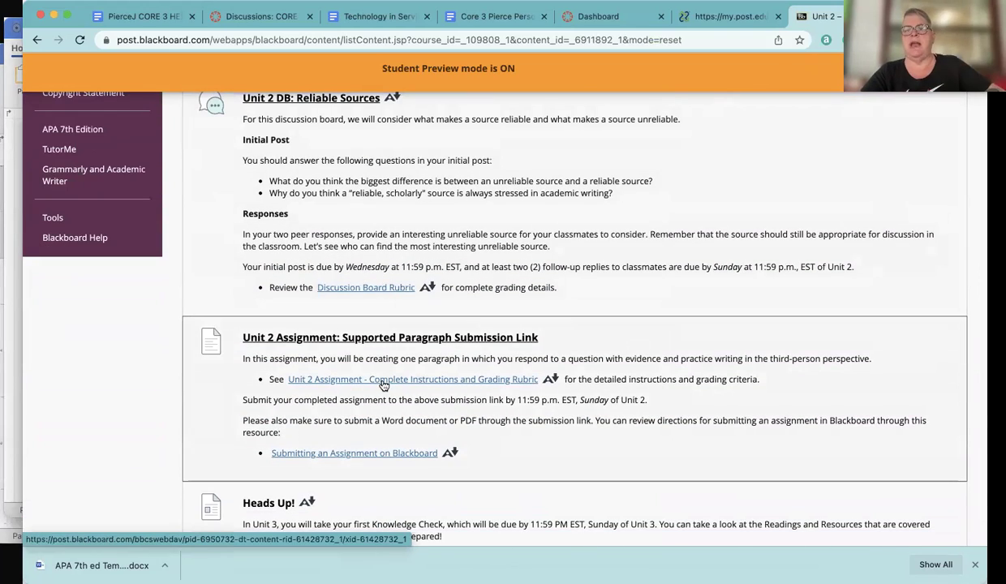
{"action": "left_click", "coordinate": [382, 386]}
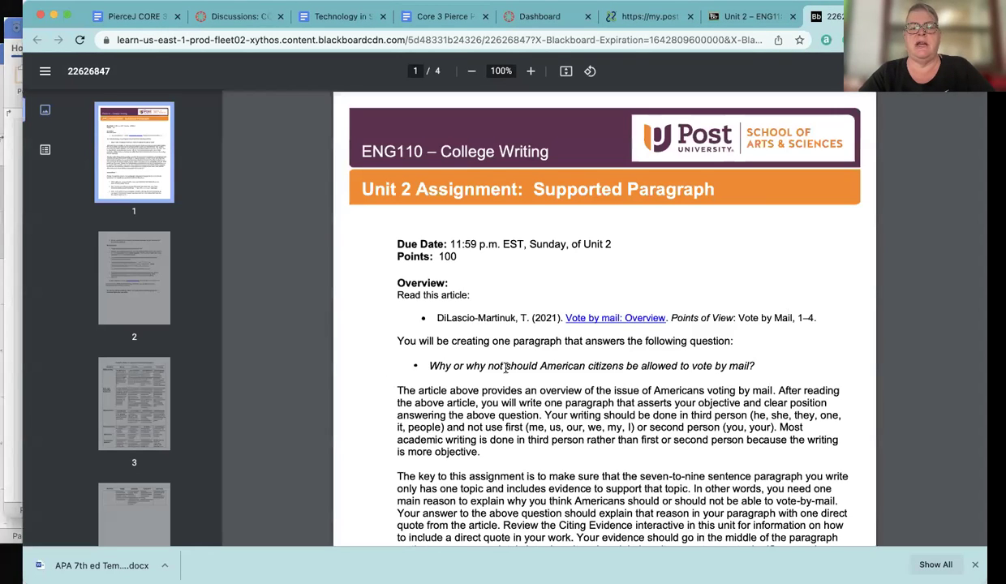
Select the required vote-by-mail article reference on page 2 of the instructions
{"action": "scroll", "coordinate": [552, 369], "scroll_direction": "down", "scroll_amount": 1}
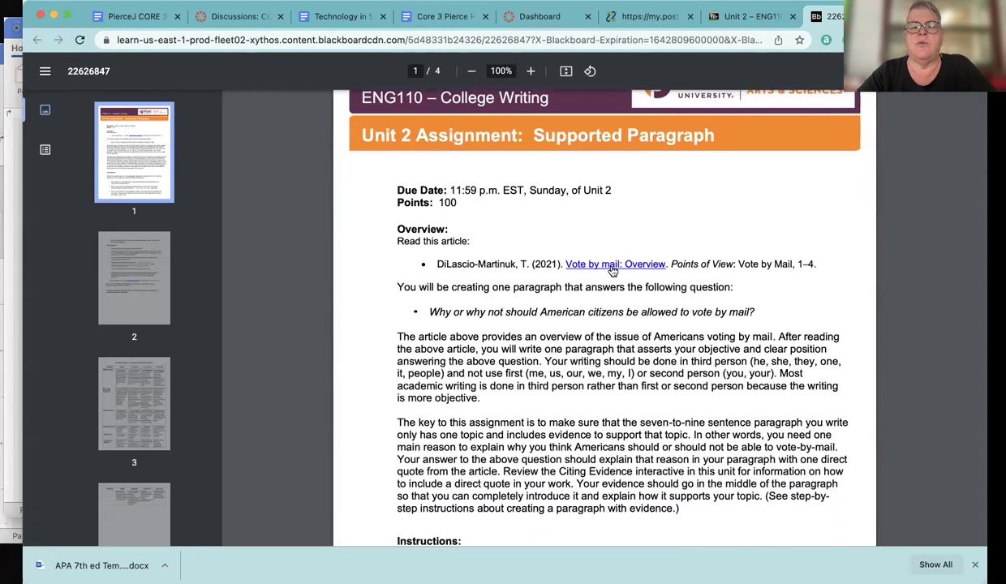
{"action": "scroll", "coordinate": [577, 266], "scroll_direction": "down", "scroll_amount": 15}
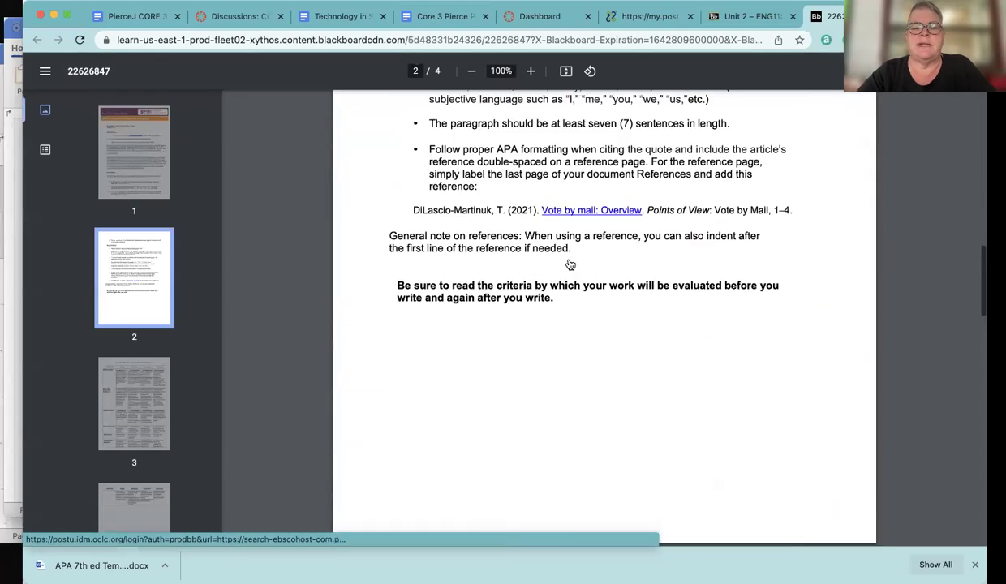
{"action": "scroll", "coordinate": [571, 265], "scroll_direction": "up", "scroll_amount": 2}
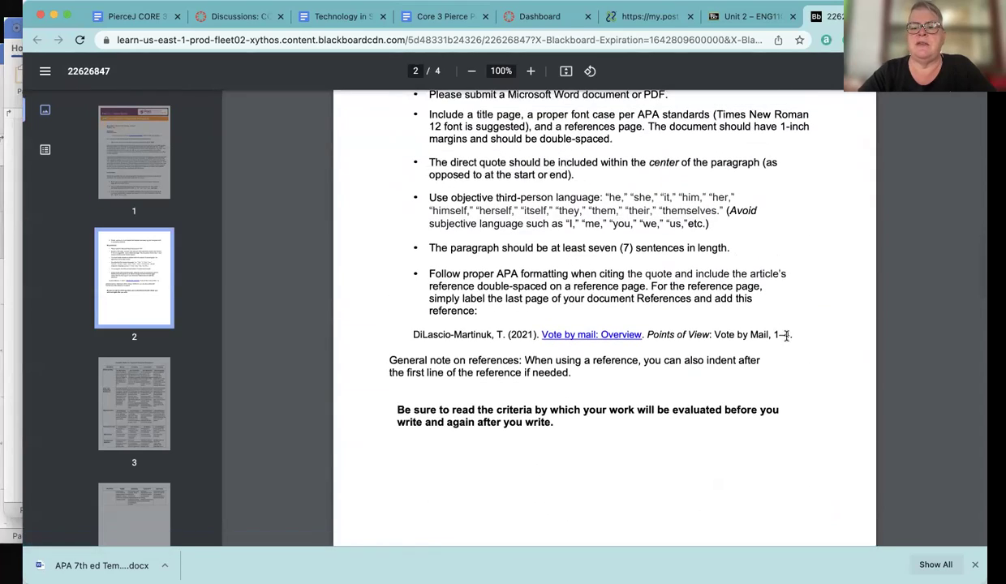
{"action": "left_click_drag", "start_coordinate": [793, 335], "coordinate": [411, 335]}
{"action": "key", "text": "super+c"}
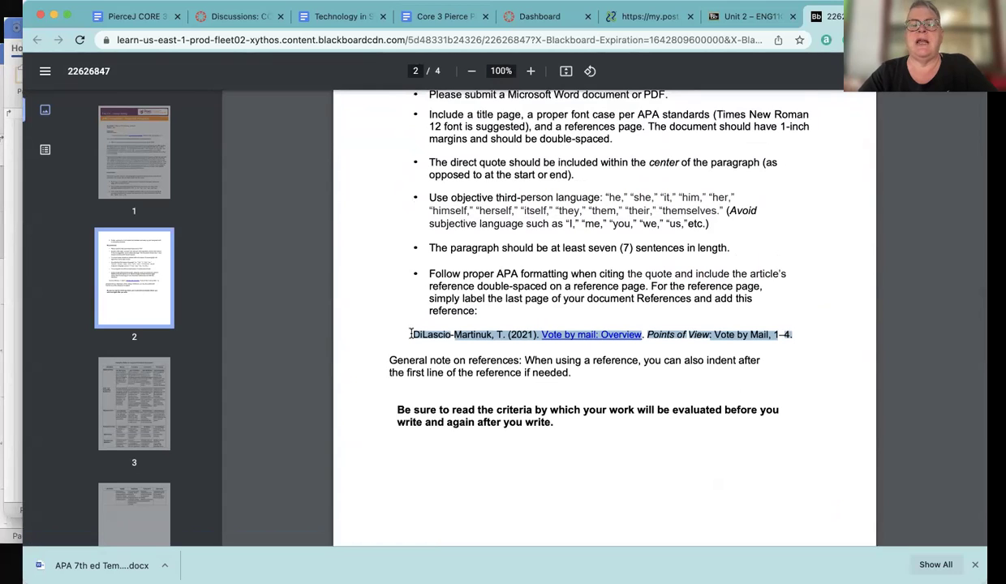
{"action": "left_click", "coordinate": [15, 427]}
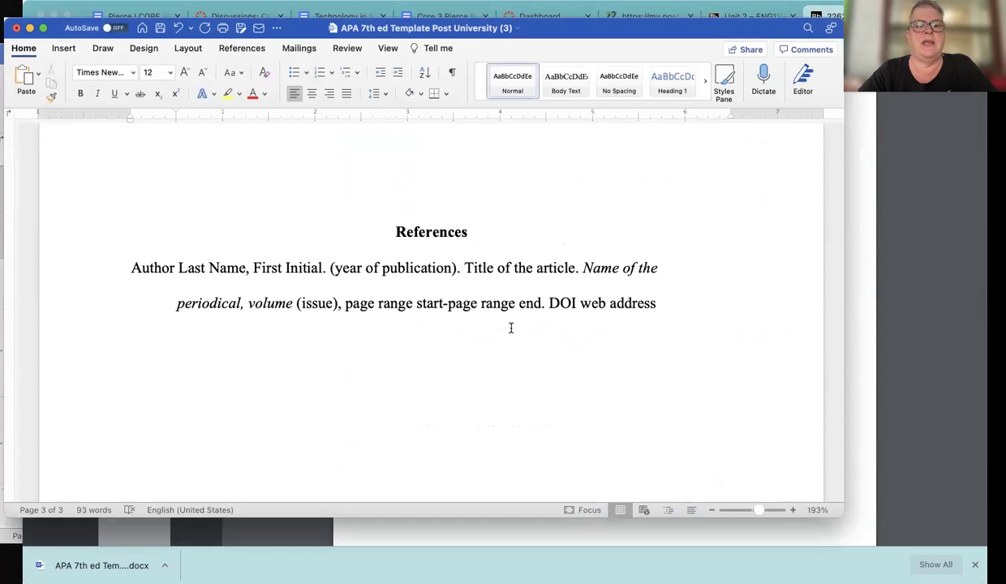
Select the template reference and paste the Points of View: Vote by Mail citation over it
{"action": "left_click_drag", "start_coordinate": [659, 305], "coordinate": [143, 267]}
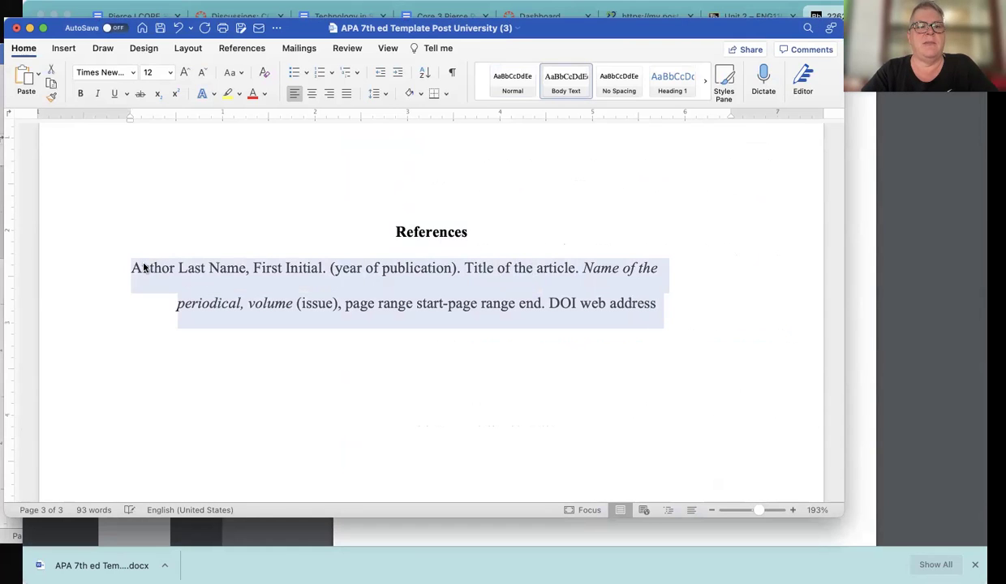
{"action": "triple_click", "coordinate": [266, 288]}
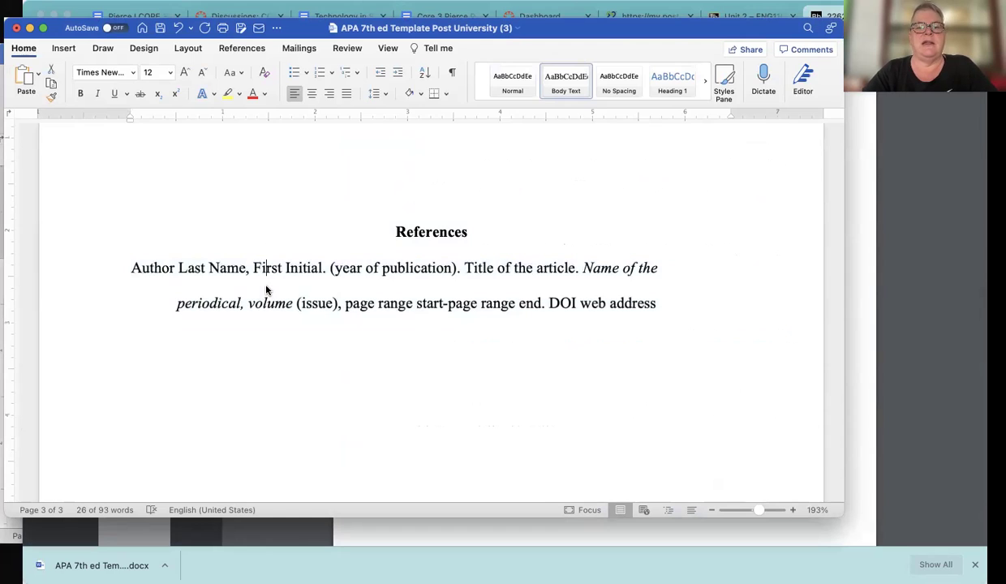
{"action": "left_click", "coordinate": [389, 302]}
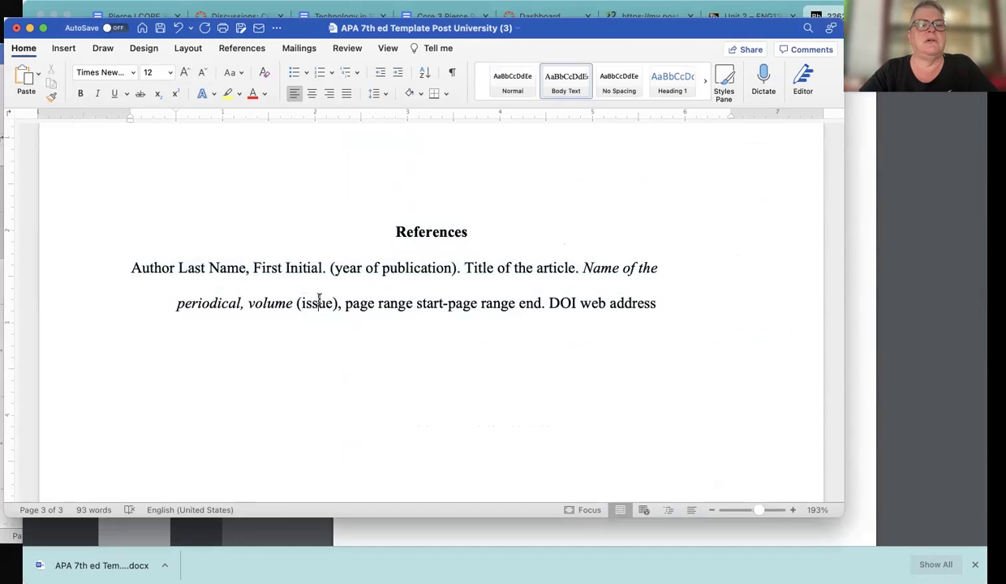
{"action": "left_click_drag", "start_coordinate": [658, 302], "coordinate": [131, 264]}
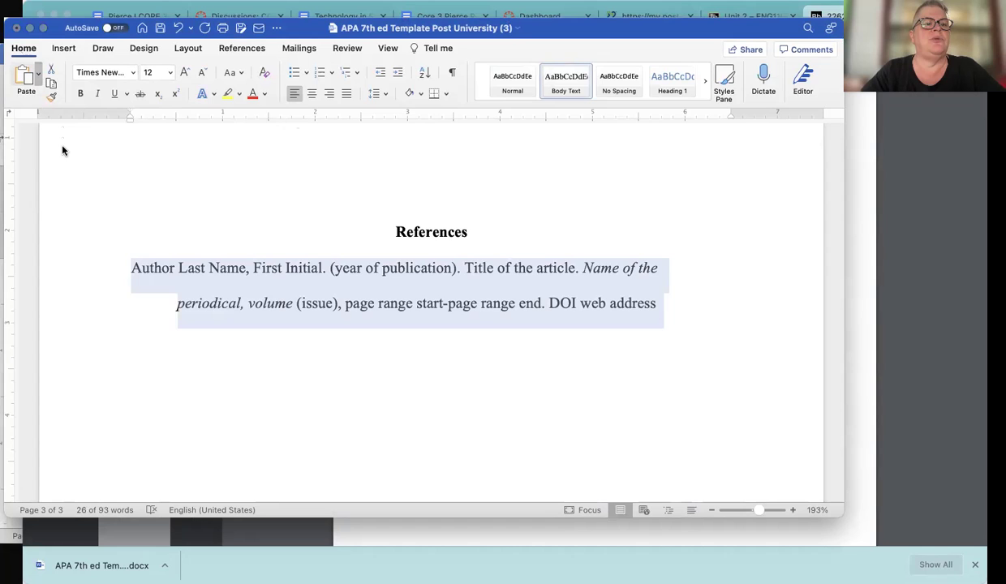
{"action": "key", "text": "super+v"}
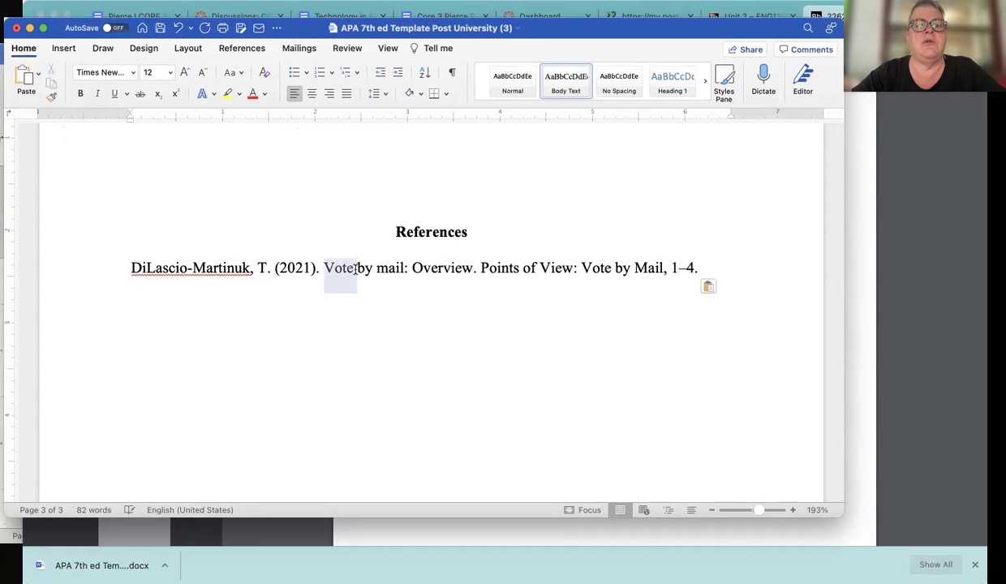
Apply a hanging indent to the vote-by-mail reference and check the wrapping with filler text
{"action": "triple_click", "coordinate": [356, 271]}
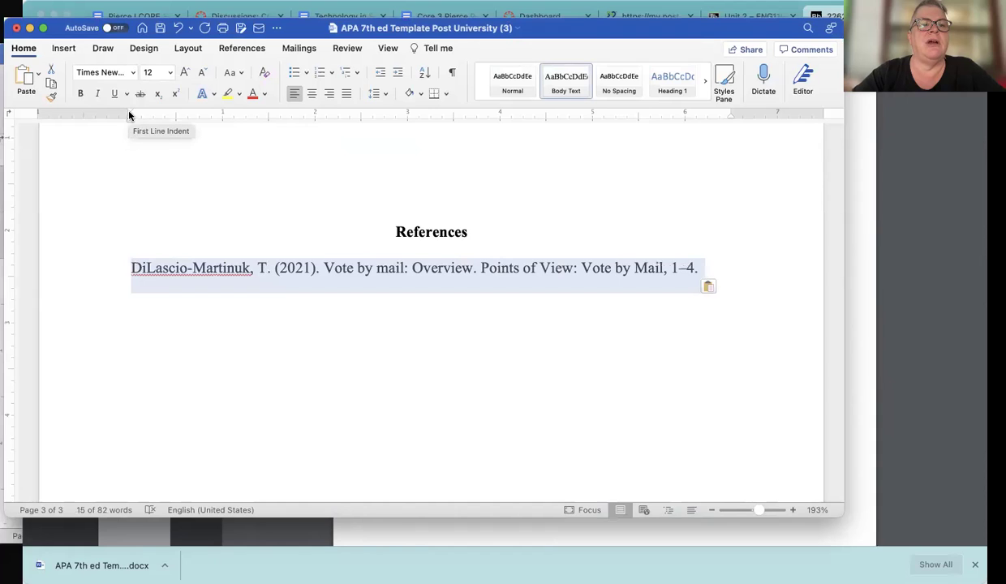
{"action": "left_click_drag", "start_coordinate": [128, 119], "coordinate": [174, 126]}
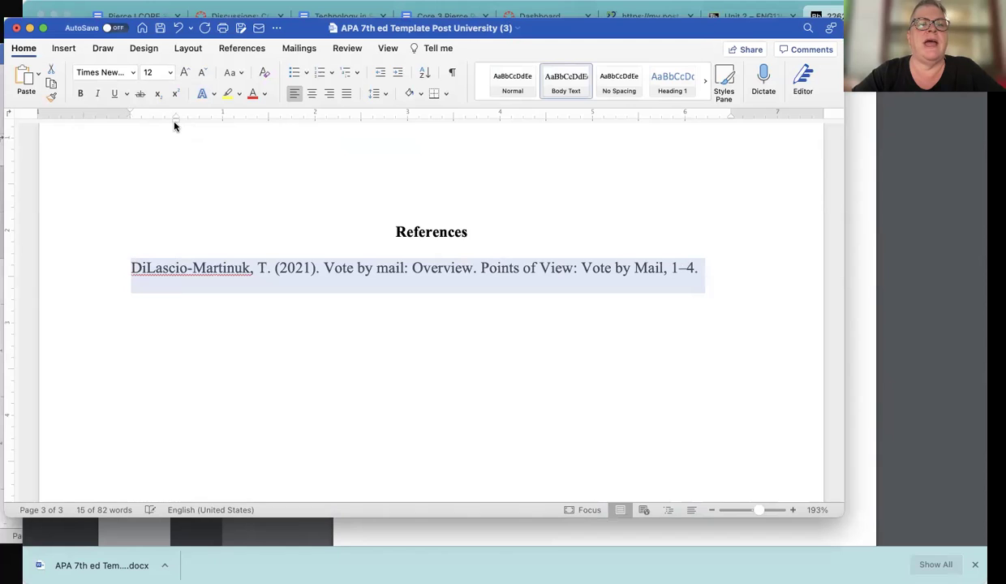
{"action": "left_click", "coordinate": [714, 271]}
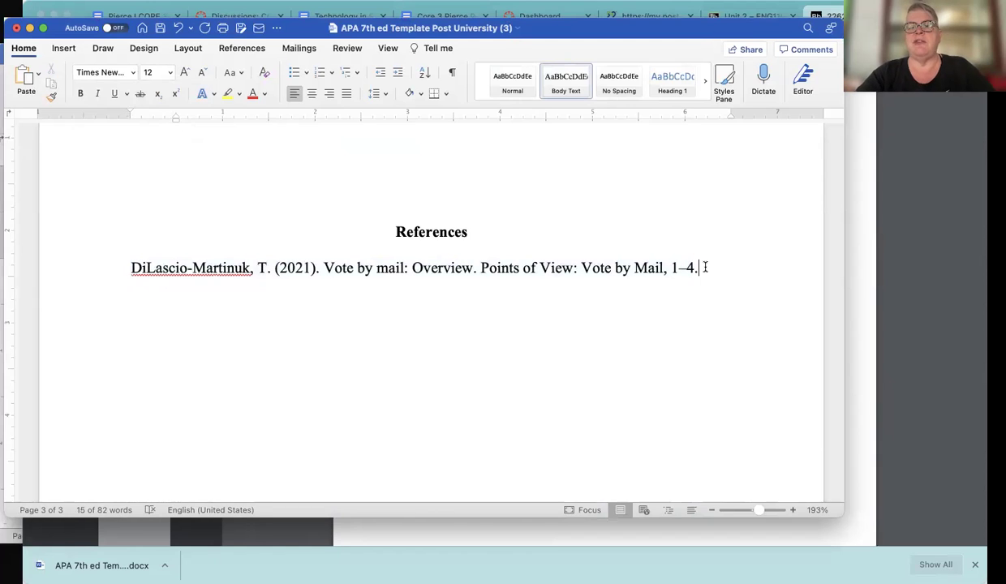
{"action": "type", "text": "jasndoisndoiasdoiasdoisadnoaisdasoidnasoid"}
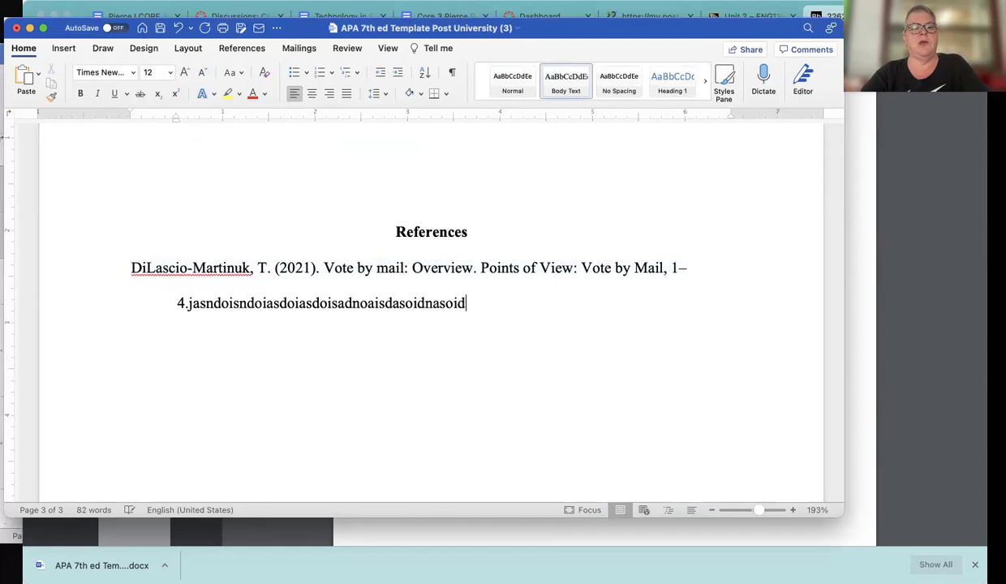
{"action": "type", "text": "naosidnaosidnaosidnaosidnaosidnaosidnaosidnaoisdnoaisdnaoisdnoaisdnoasidnoasidnoa"}
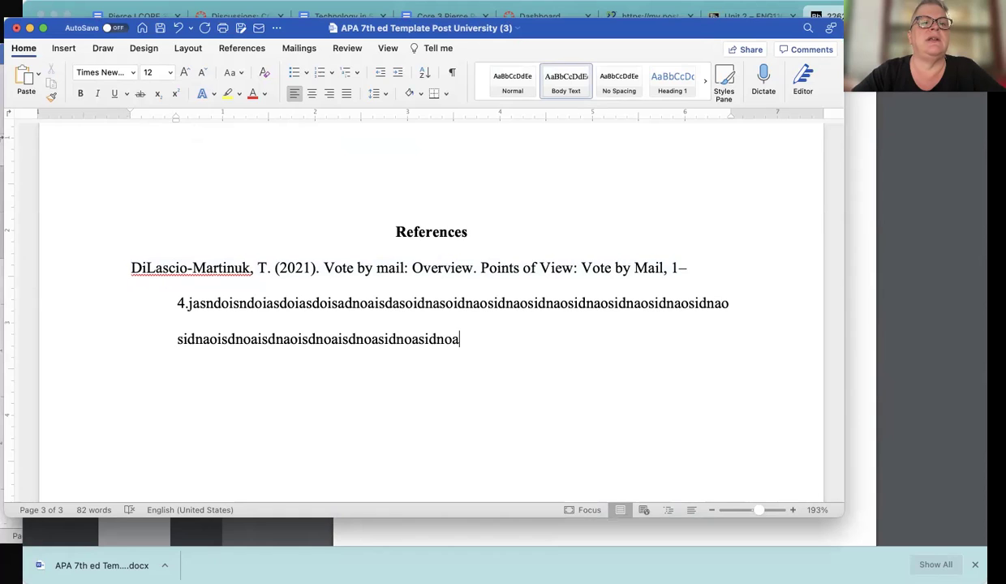
{"action": "left_click", "coordinate": [179, 29]}
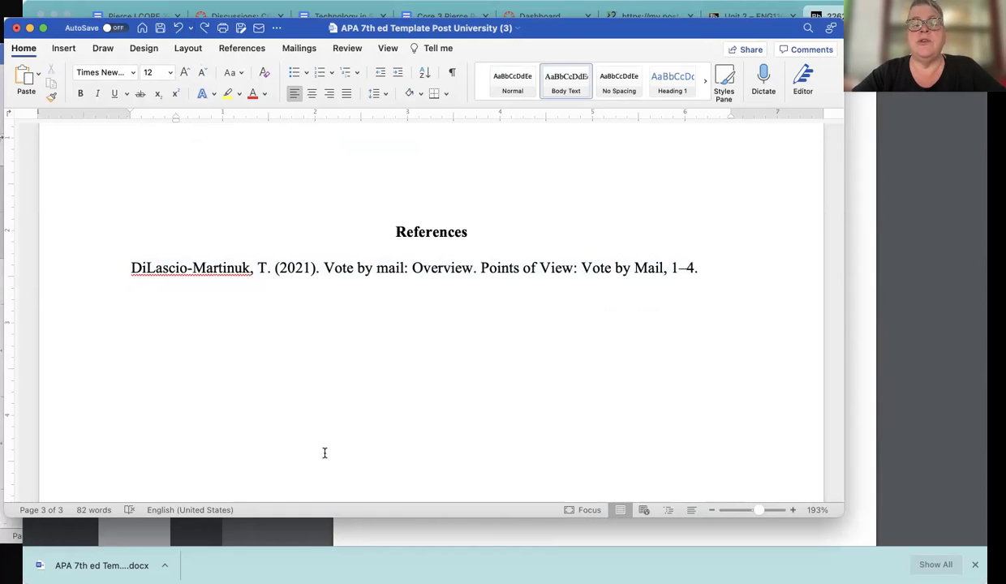
{"action": "left_click", "coordinate": [909, 413]}
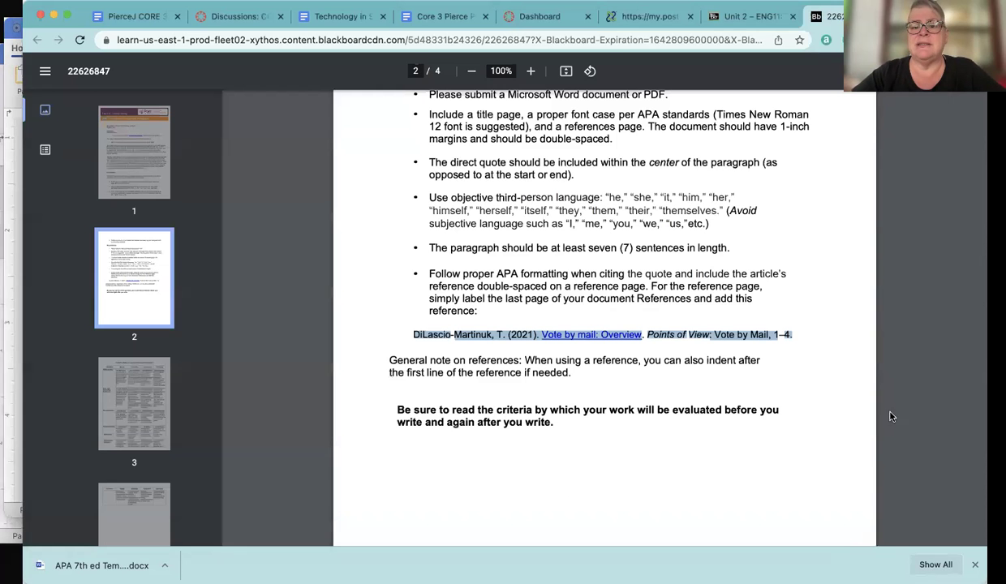
{"action": "left_click", "coordinate": [658, 352]}
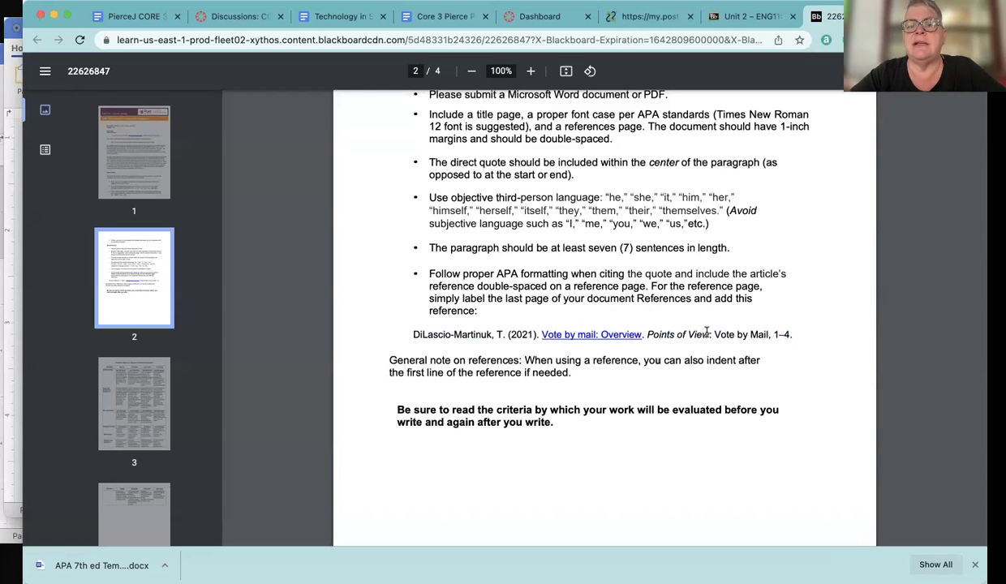
{"action": "left_click", "coordinate": [10, 216]}
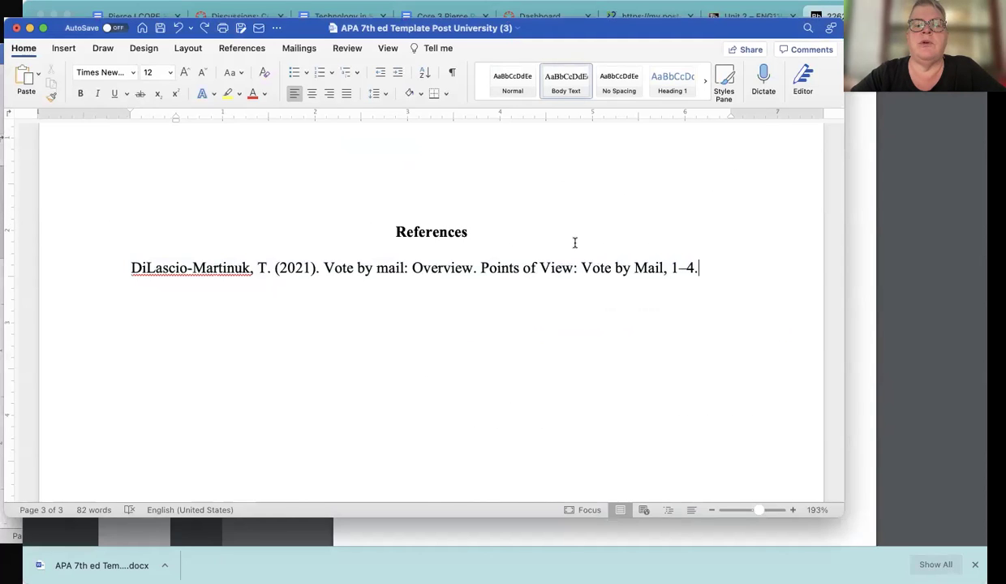
Italicize the periodical title 'Points of View: Vote by Mail' in the reference
{"action": "left_click_drag", "start_coordinate": [573, 268], "coordinate": [479, 261]}
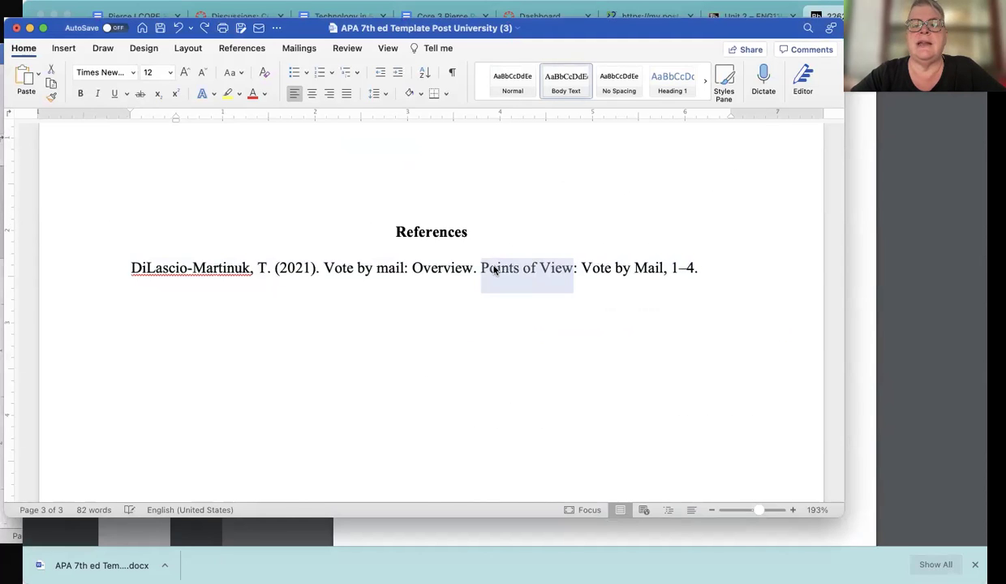
{"action": "left_click_drag", "start_coordinate": [661, 268], "coordinate": [481, 268]}
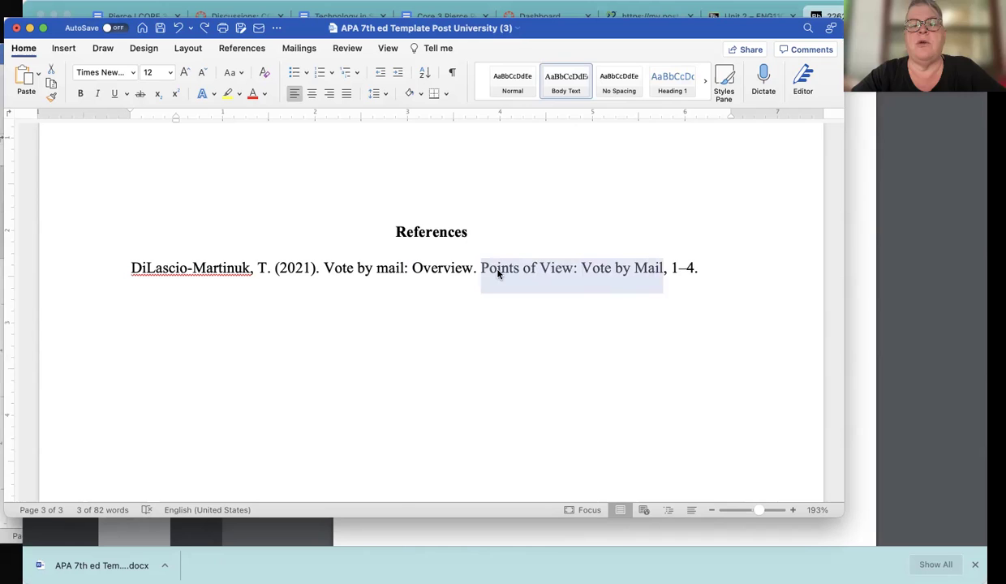
{"action": "left_click", "coordinate": [98, 95]}
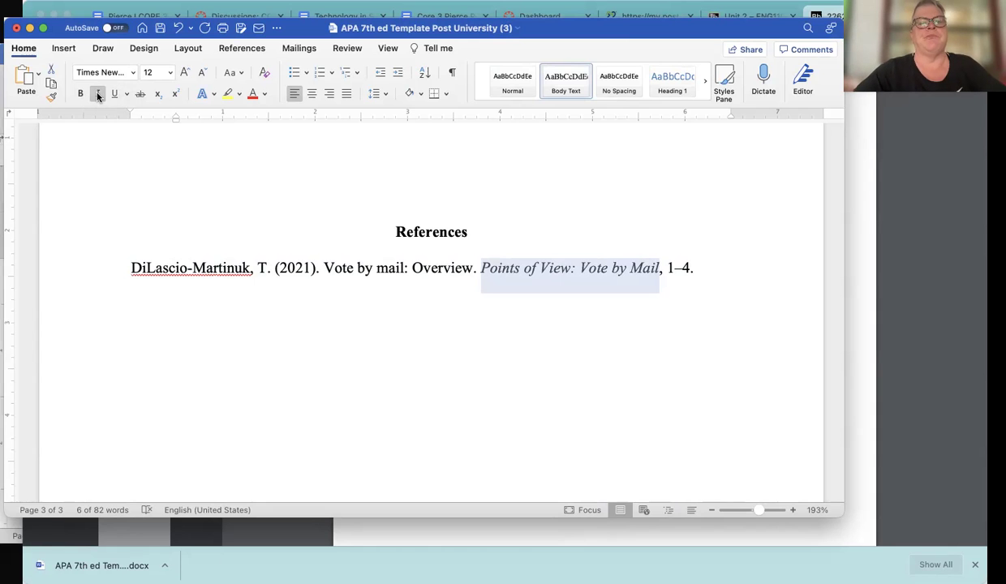
Scroll between the References page and page 2 to review the document
{"action": "scroll", "coordinate": [298, 182], "scroll_direction": "up", "scroll_amount": 5}
{"action": "scroll", "coordinate": [301, 185], "scroll_direction": "up", "scroll_amount": 10}
{"action": "scroll", "coordinate": [346, 327], "scroll_direction": "down", "scroll_amount": 3}
{"action": "scroll", "coordinate": [346, 327], "scroll_direction": "down", "scroll_amount": 10}
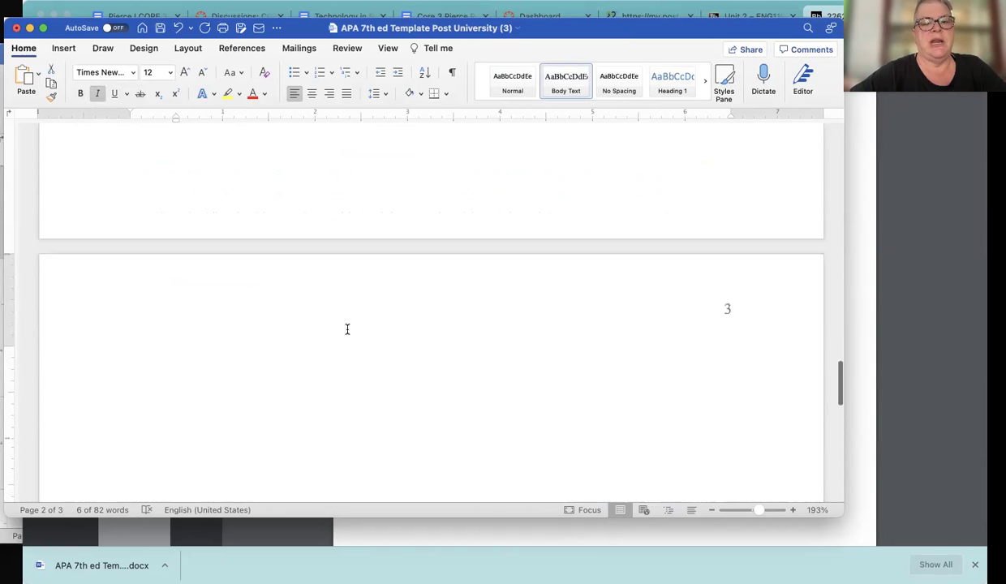
{"action": "scroll", "coordinate": [346, 329], "scroll_direction": "down", "scroll_amount": 5}
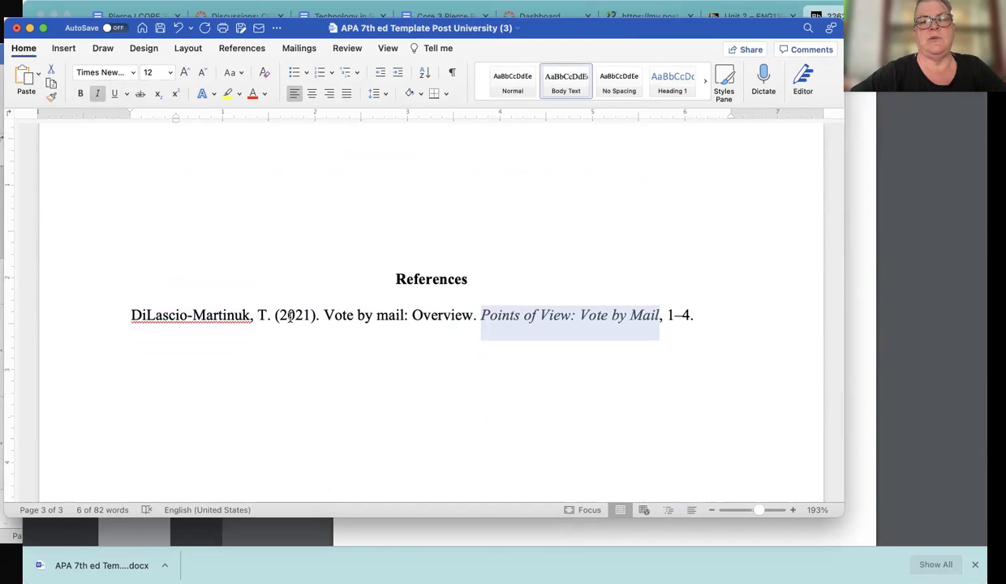
{"action": "scroll", "coordinate": [293, 317], "scroll_direction": "up", "scroll_amount": 5}
{"action": "scroll", "coordinate": [290, 317], "scroll_direction": "up", "scroll_amount": 7}
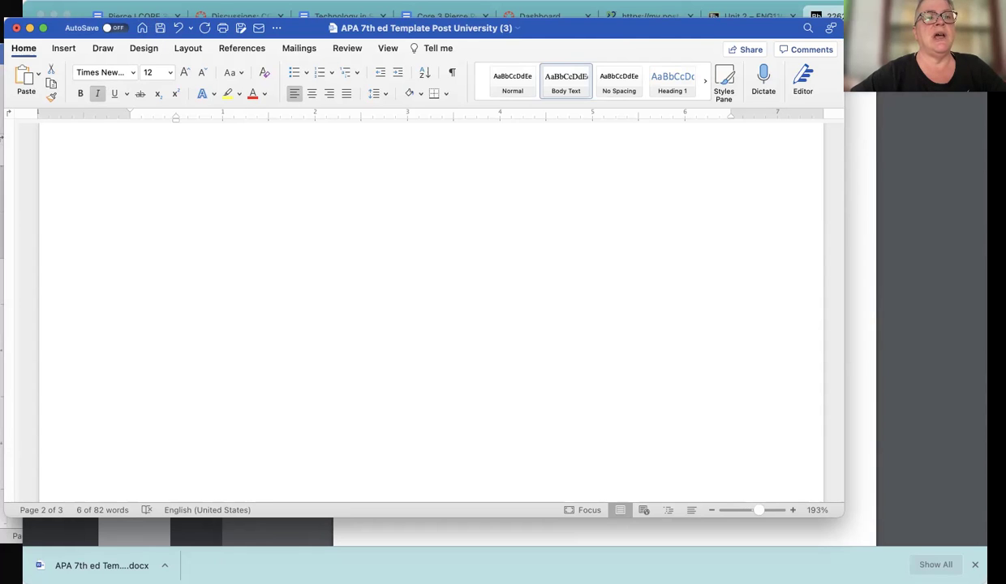
Save the document as 'Supported Paragraph' on the Mac with Save As
{"action": "left_click", "coordinate": [82, 0]}
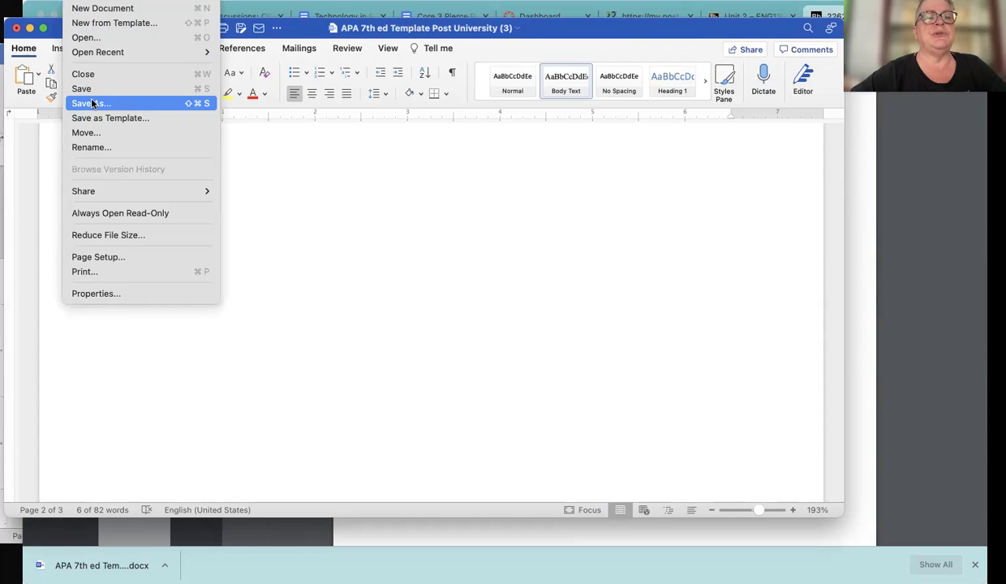
{"action": "left_click", "coordinate": [92, 103]}
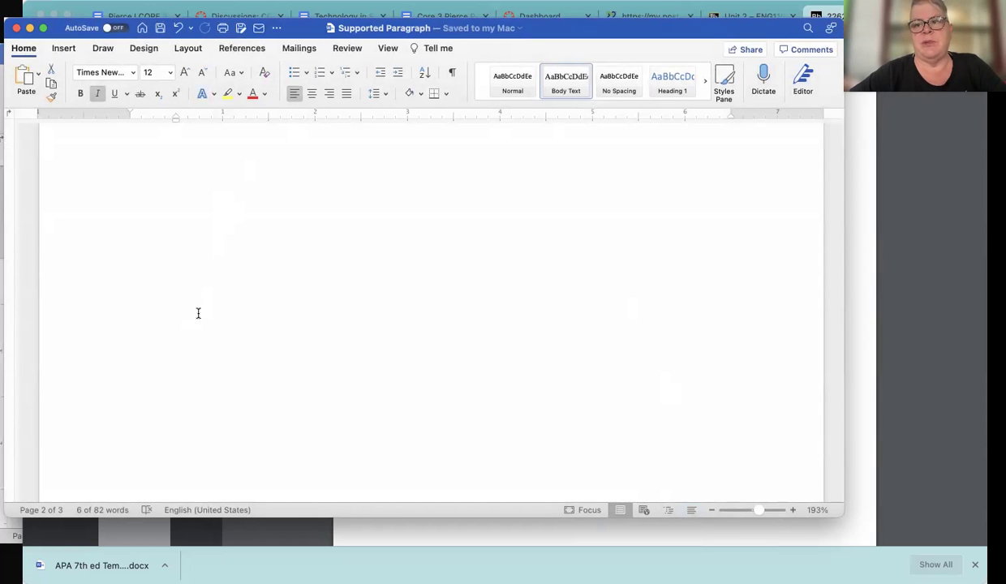
Create a new blank document and apply the No Spacing style
{"action": "scroll", "coordinate": [220, 269], "scroll_direction": "up", "scroll_amount": 10}
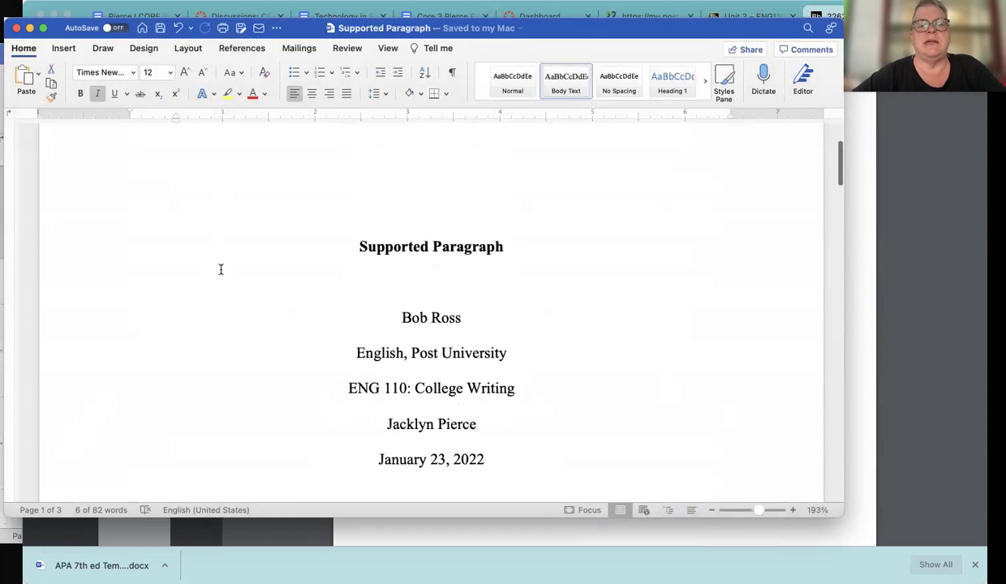
{"action": "scroll", "coordinate": [220, 269], "scroll_direction": "down", "scroll_amount": 5}
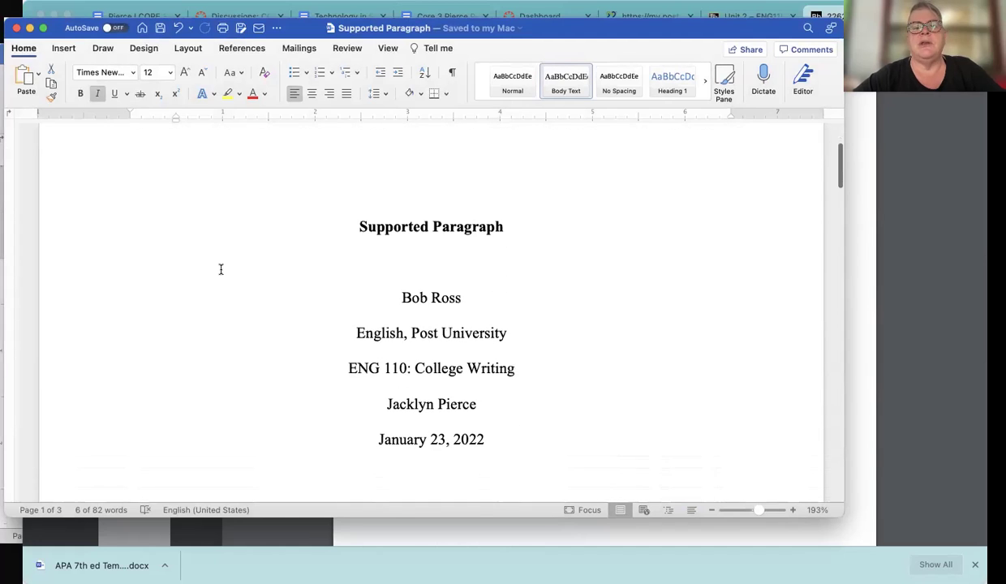
{"action": "scroll", "coordinate": [220, 270], "scroll_direction": "down", "scroll_amount": 2}
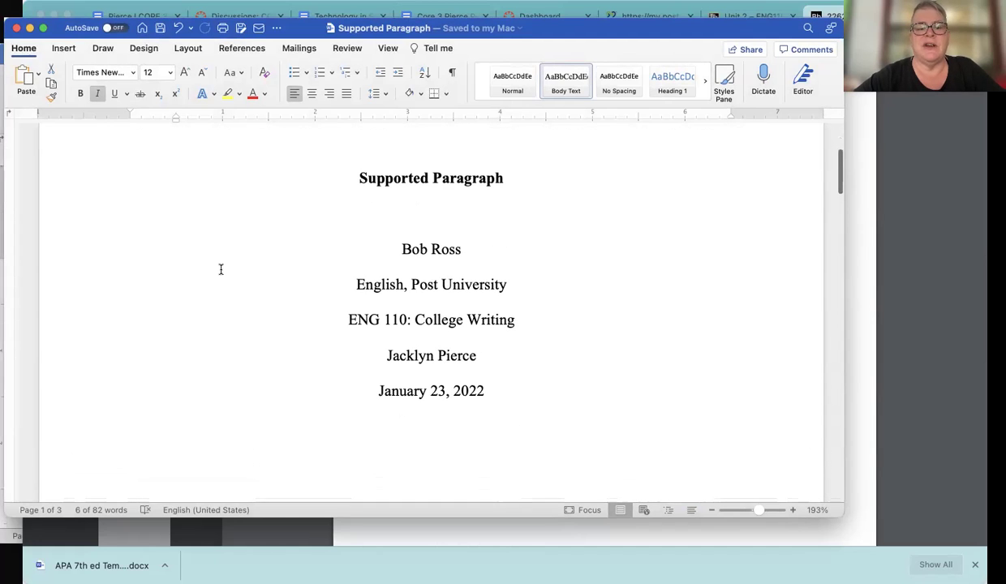
{"action": "key", "text": "super+n"}
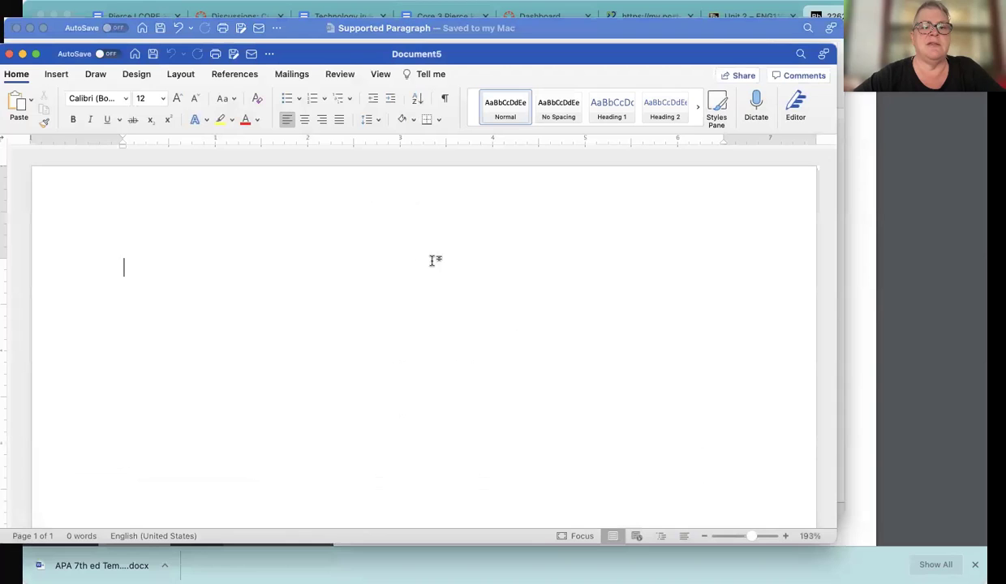
{"action": "left_click", "coordinate": [557, 107]}
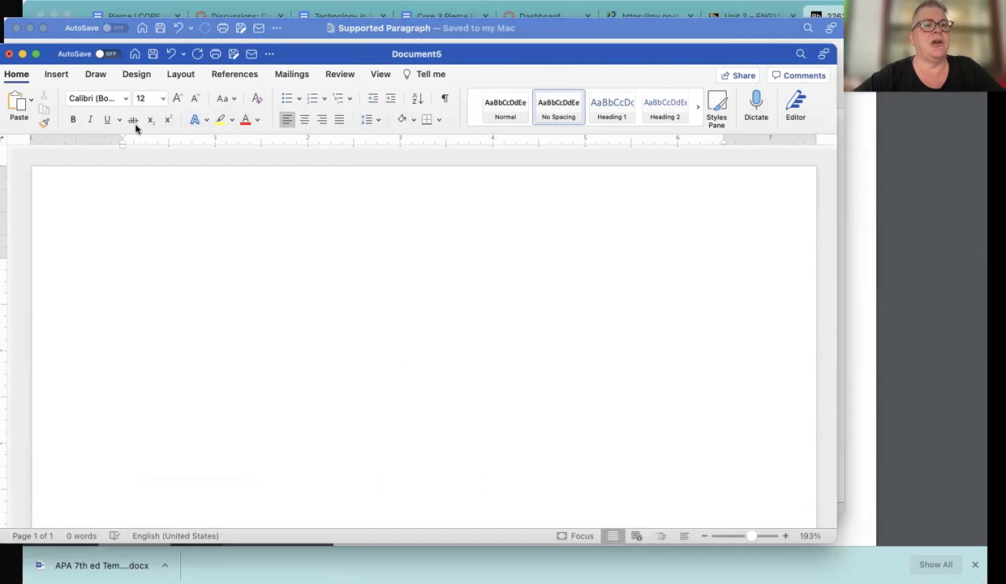
{"action": "left_click", "coordinate": [56, 75]}
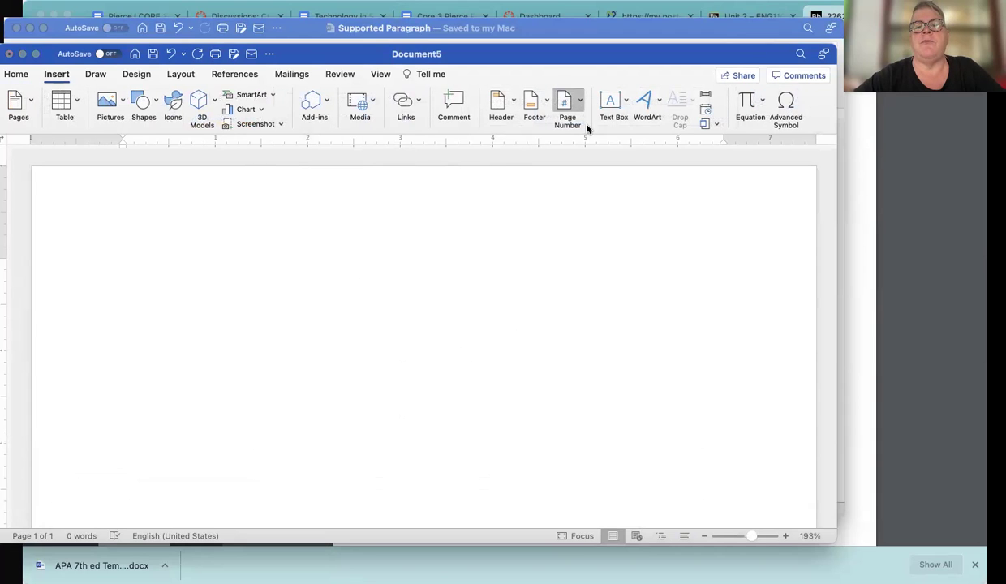
Insert a right-aligned page number at the top of the page in the header
{"action": "left_click", "coordinate": [585, 127]}
{"action": "left_click", "coordinate": [520, 160]}
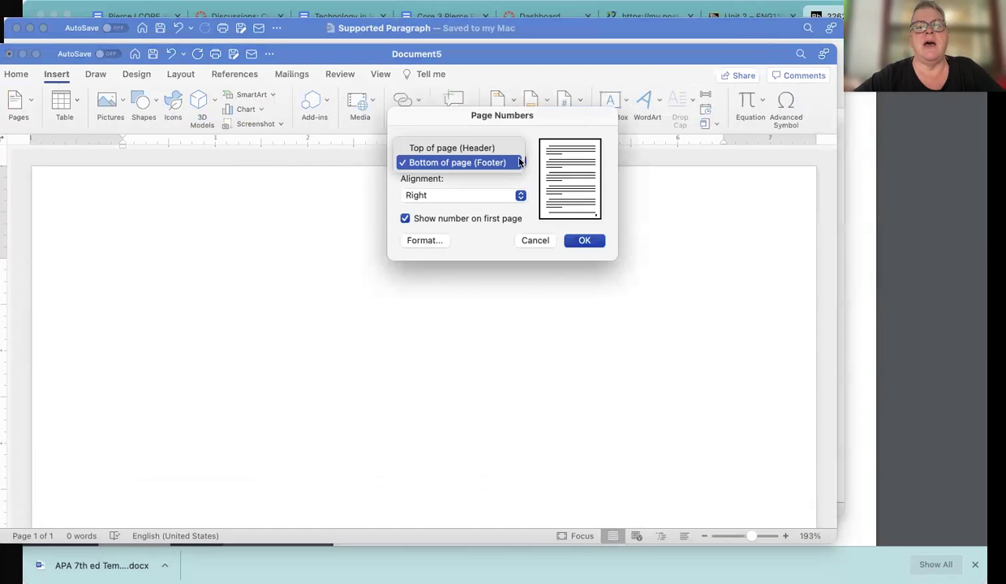
{"action": "left_click", "coordinate": [470, 149]}
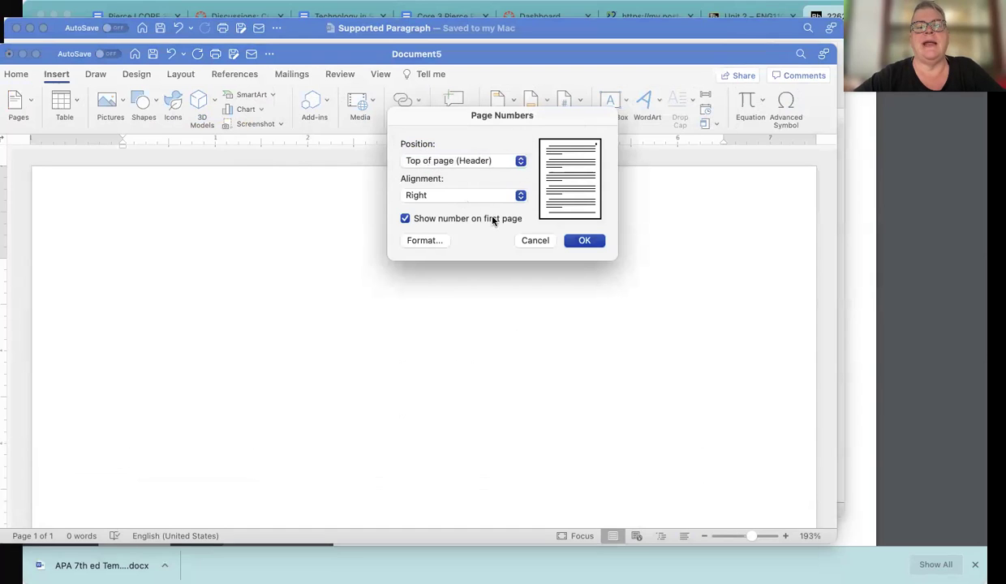
{"action": "left_click", "coordinate": [595, 243]}
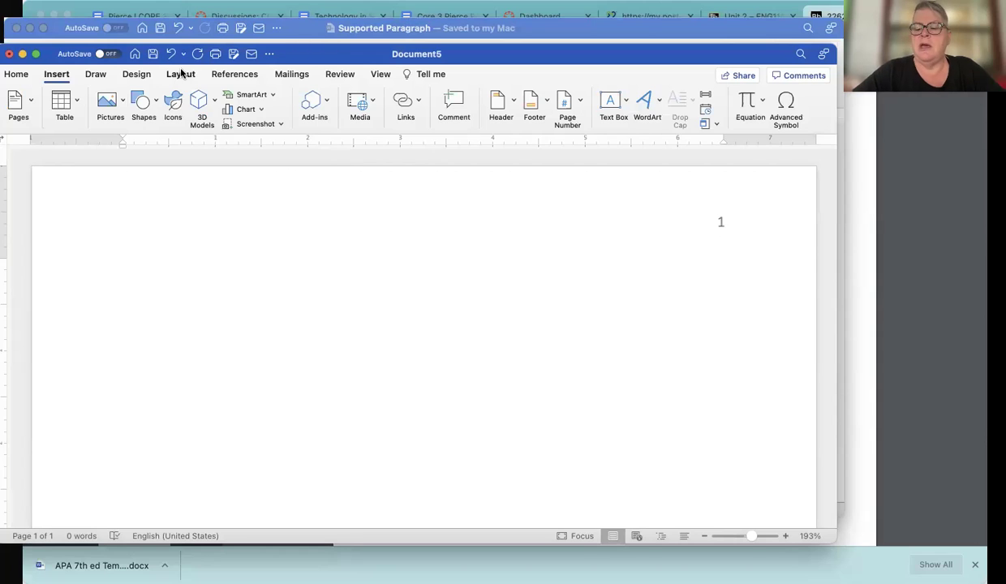
{"action": "left_click", "coordinate": [18, 75]}
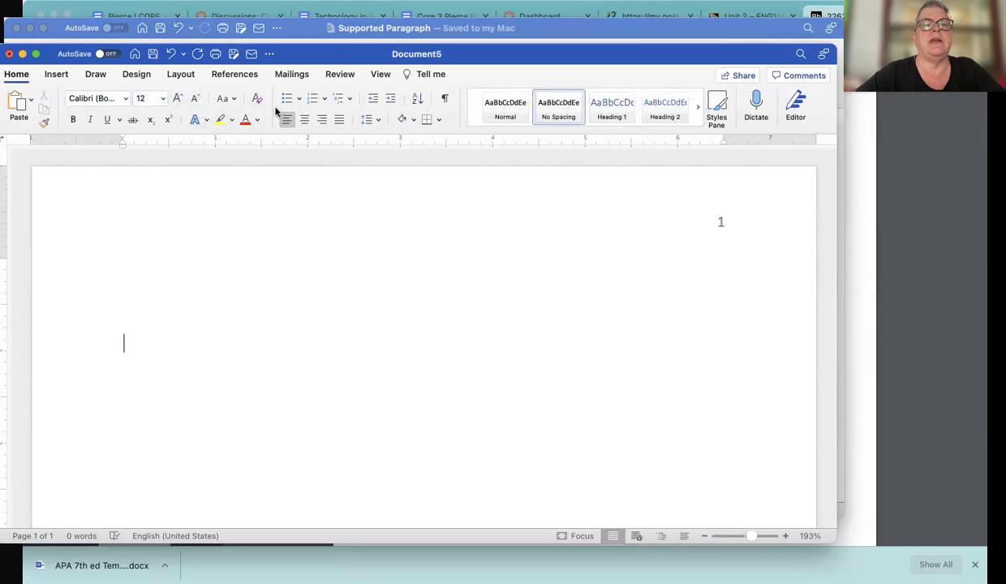
Type the centred bold title 'Supported Paragraph Assignment'
{"action": "left_click", "coordinate": [305, 120]}
{"action": "key", "text": "super+b"}
{"action": "type", "text": "Supported Paragraph"}
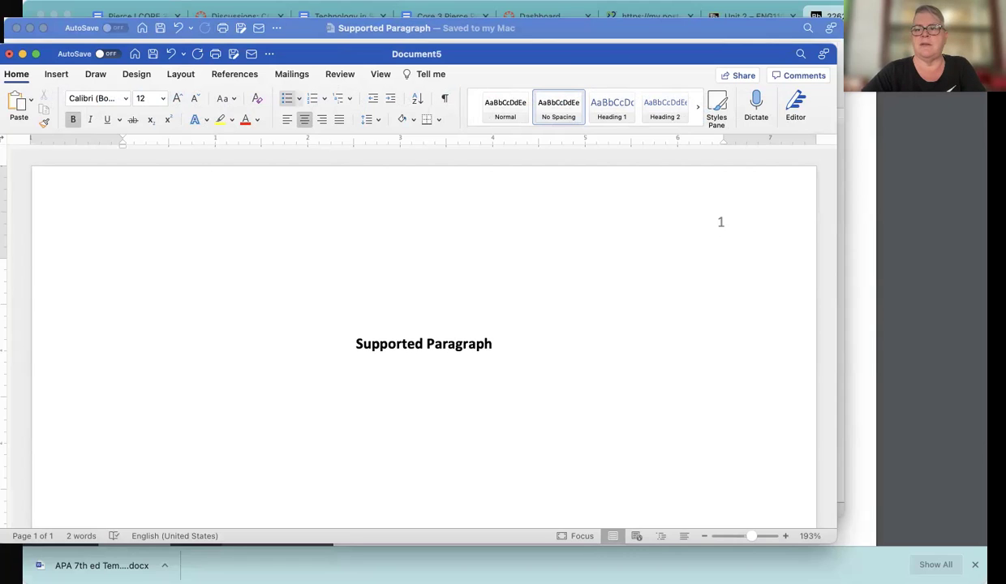
{"action": "type", "text": " Assignment"}
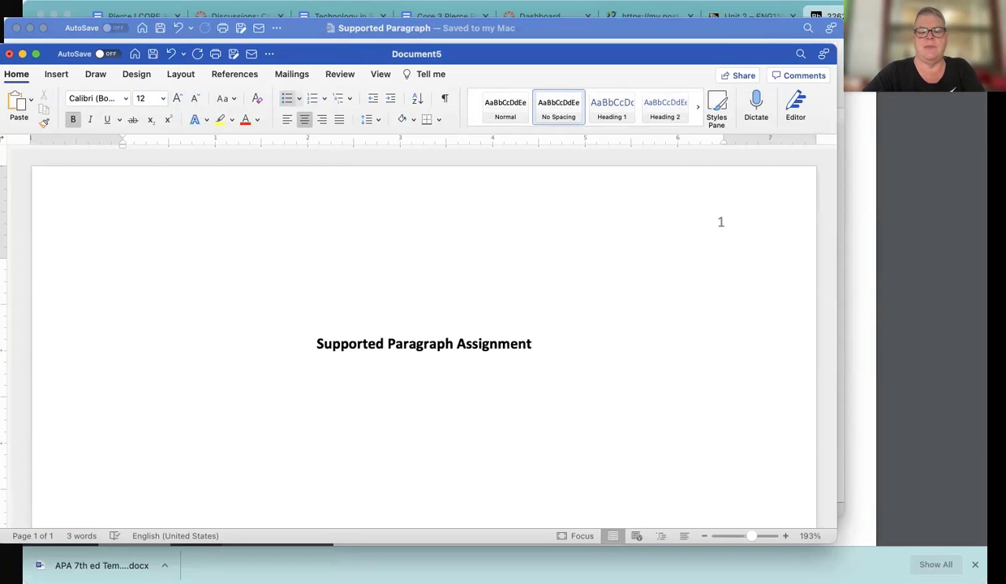
{"action": "key", "text": "cmd+b"}
{"action": "key", "text": "Return"}
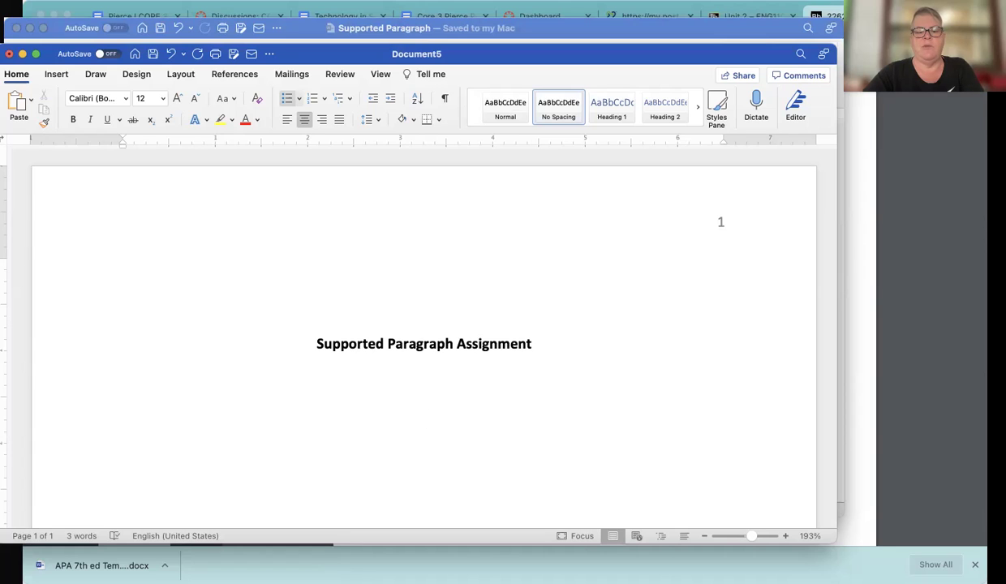
Add the author's name and 'English, Post University' on separate lines below the title
{"action": "type", "text": "Bob Ross"}
{"action": "key", "text": "Return"}
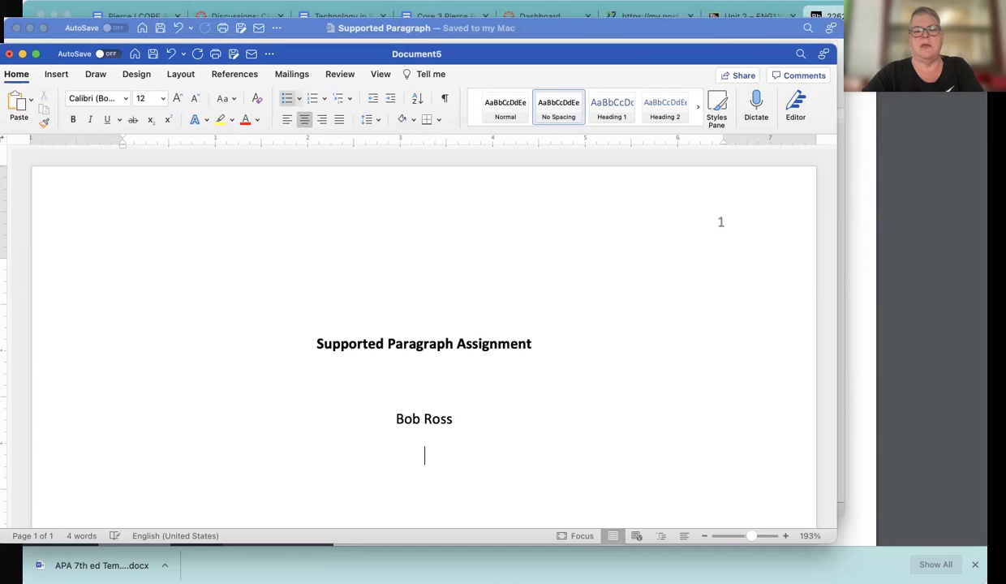
{"action": "type", "text": "Eng"}
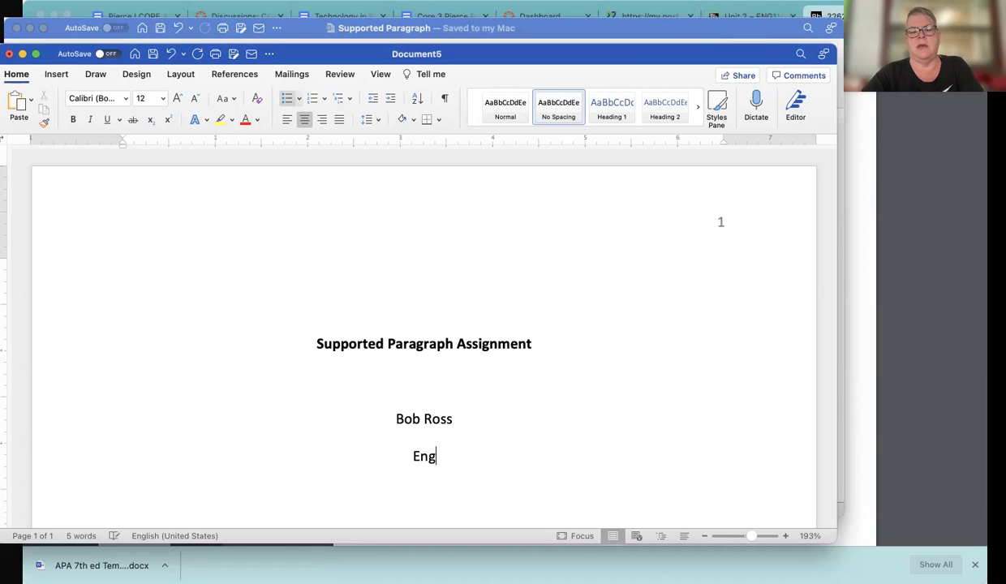
{"action": "type", "text": "lish, "}
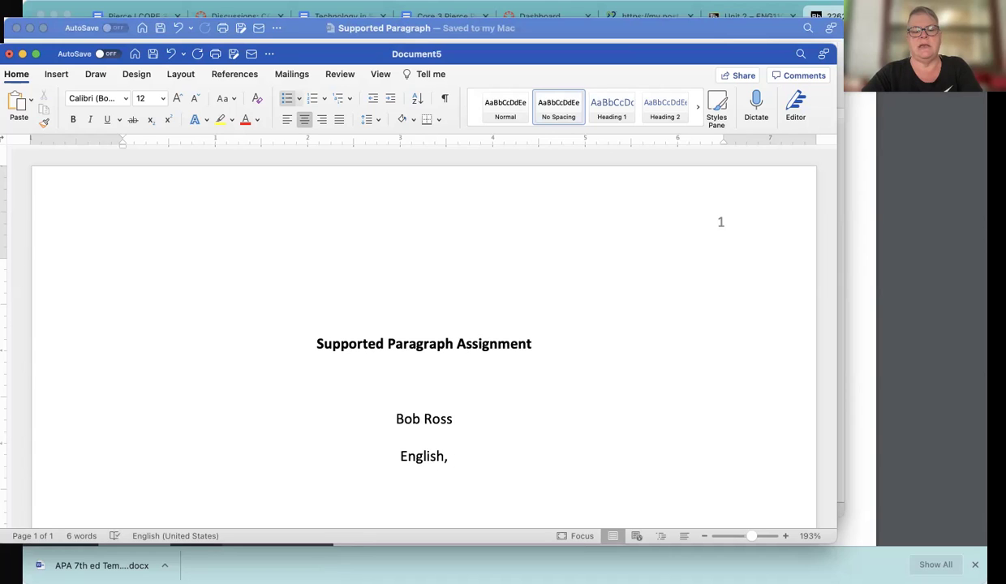
{"action": "type", "text": "Post"}
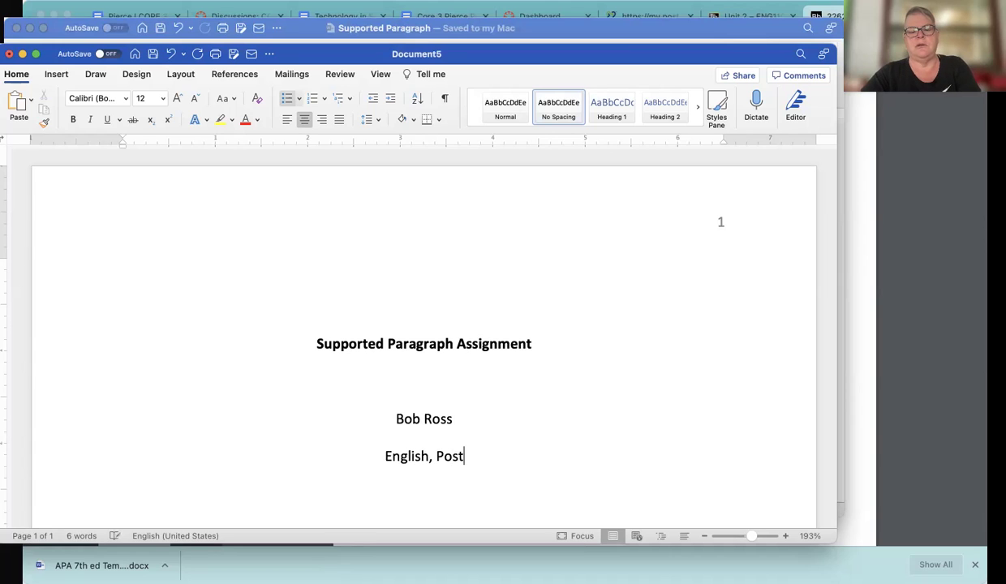
{"action": "type", "text": " University"}
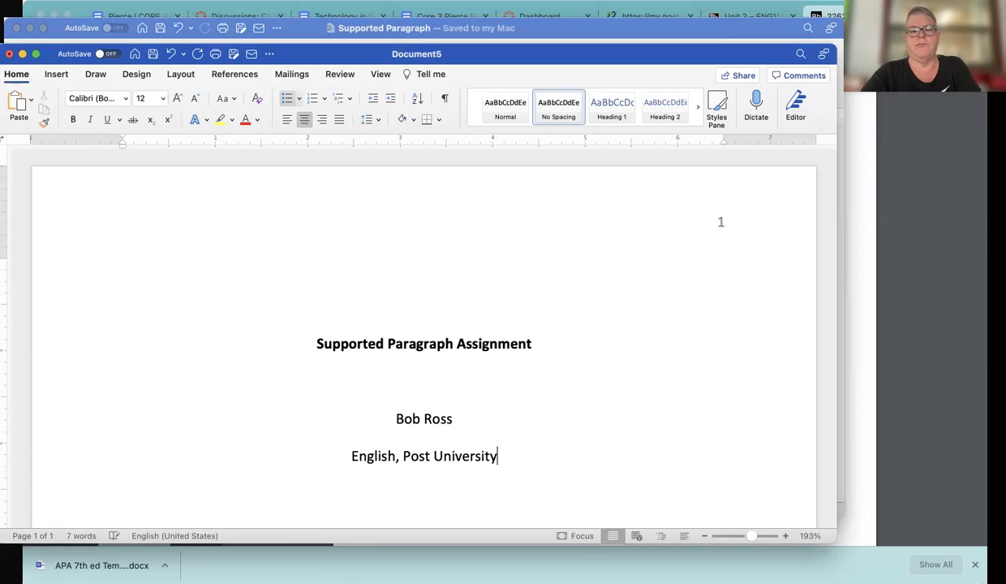
{"action": "key", "text": "Return"}
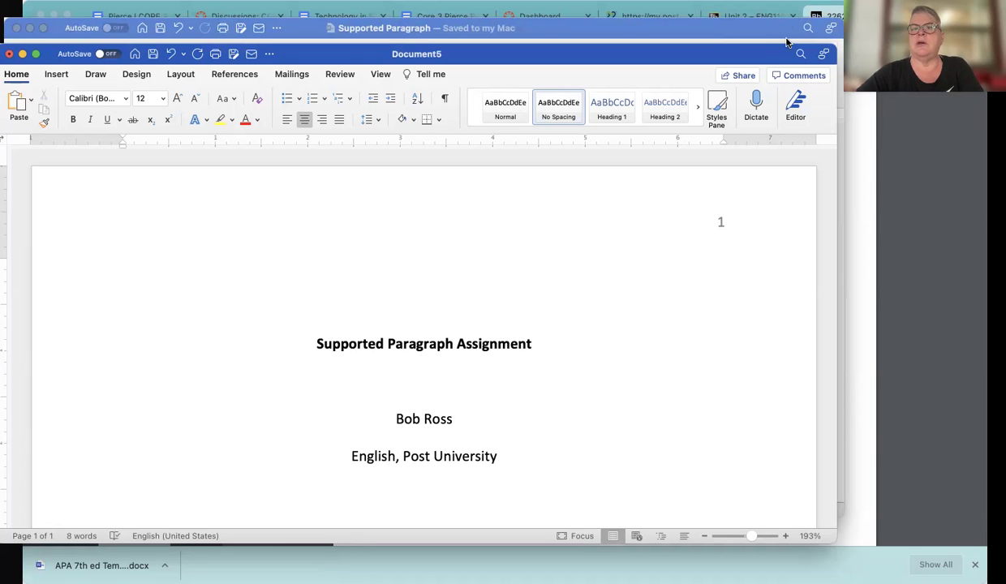
Compare with the template, then add the course line 'ENG 110: College Writing'
{"action": "left_click", "coordinate": [740, 29]}
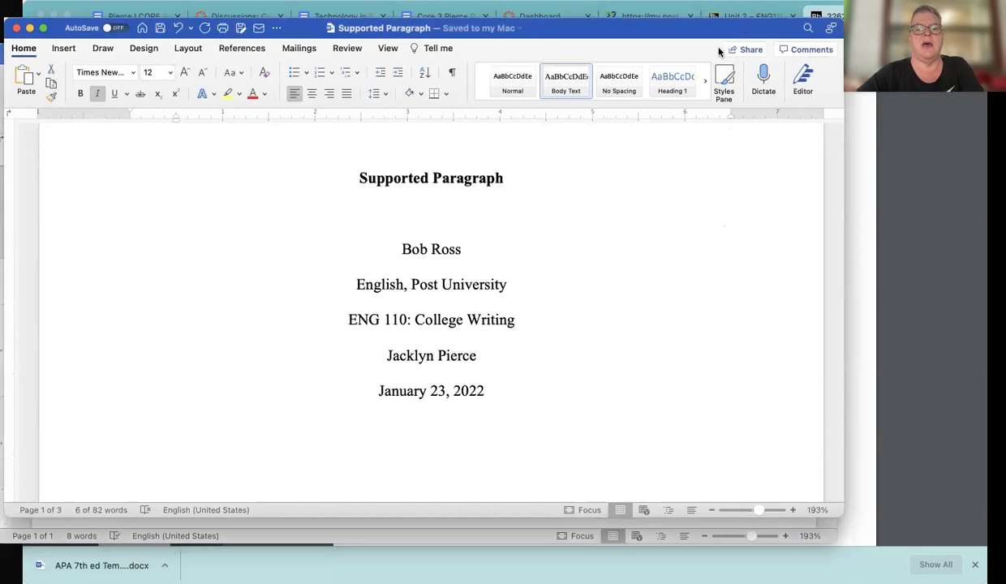
{"action": "left_click", "coordinate": [512, 536]}
{"action": "key", "text": "Return"}
{"action": "type", "text": "ENC"}
{"action": "key", "text": "BackSpace"}
{"action": "type", "text": "G 110: College Writing"}
Add the instructor's name and the date 'January 23, 2022' on new lines
{"action": "key", "text": "Return"}
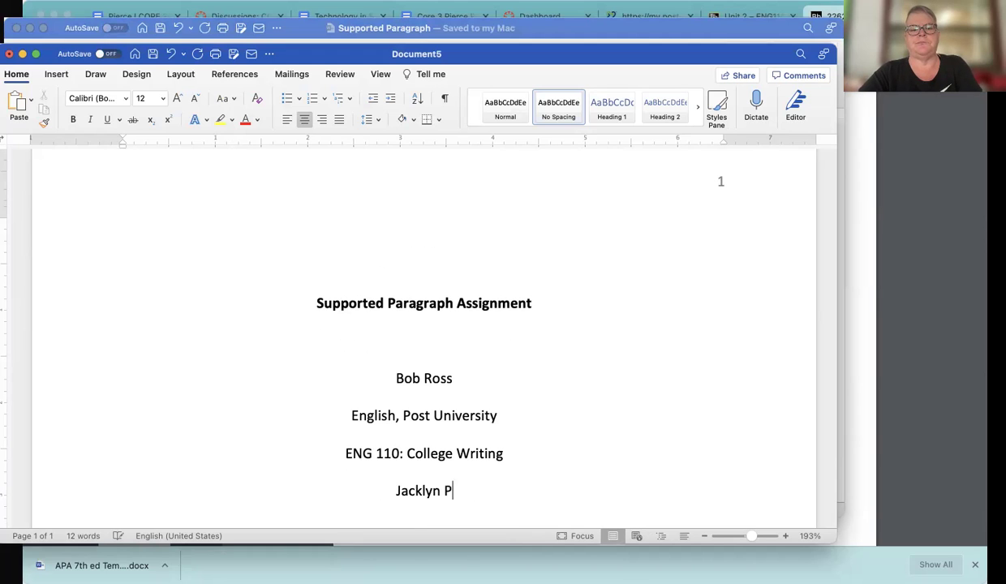
{"action": "key", "text": "Return"}
{"action": "type", "text": "January"}
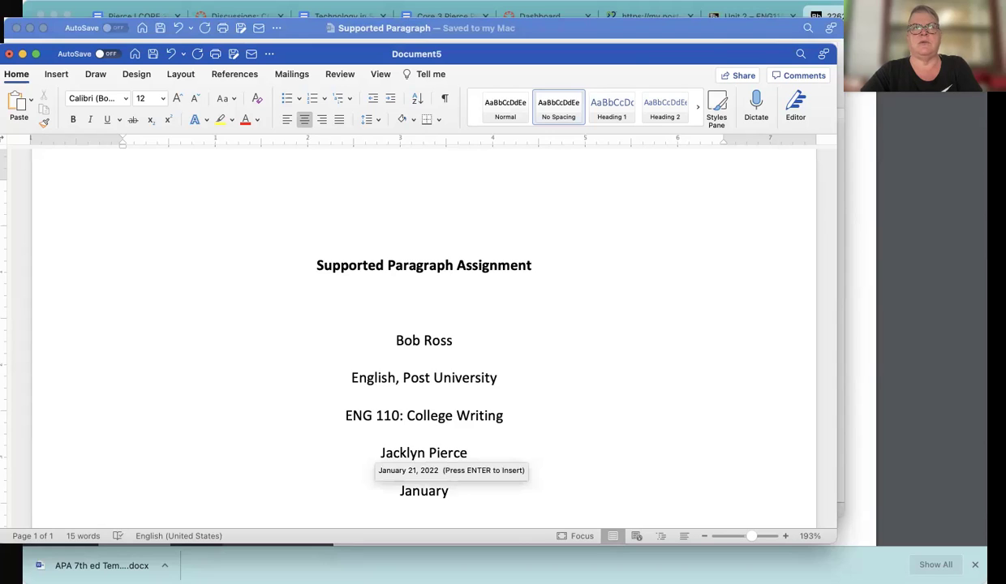
{"action": "type", "text": " 23, 2022"}
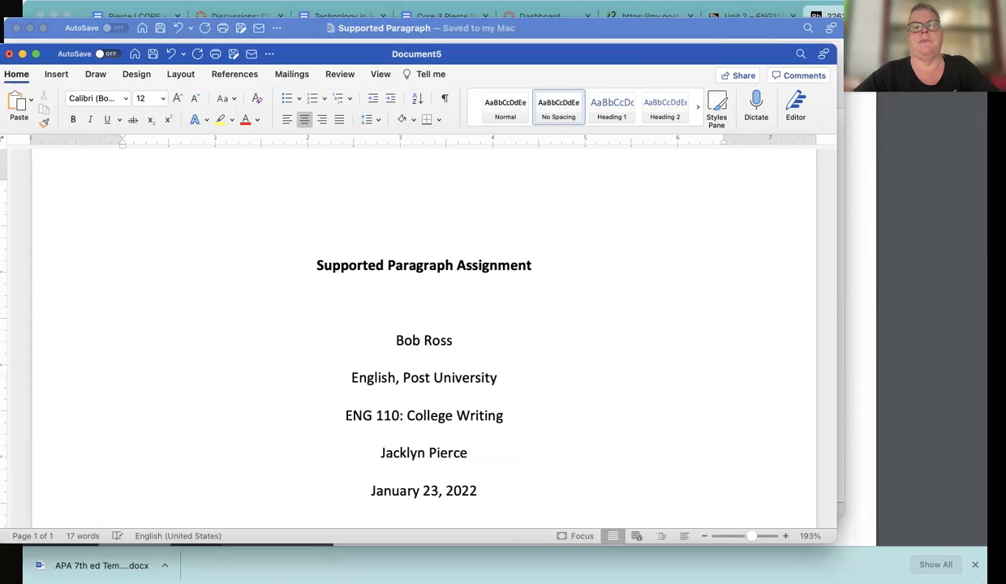
{"action": "scroll", "coordinate": [690, 459], "scroll_direction": "down", "scroll_amount": 1}
{"action": "key", "text": "Return"}
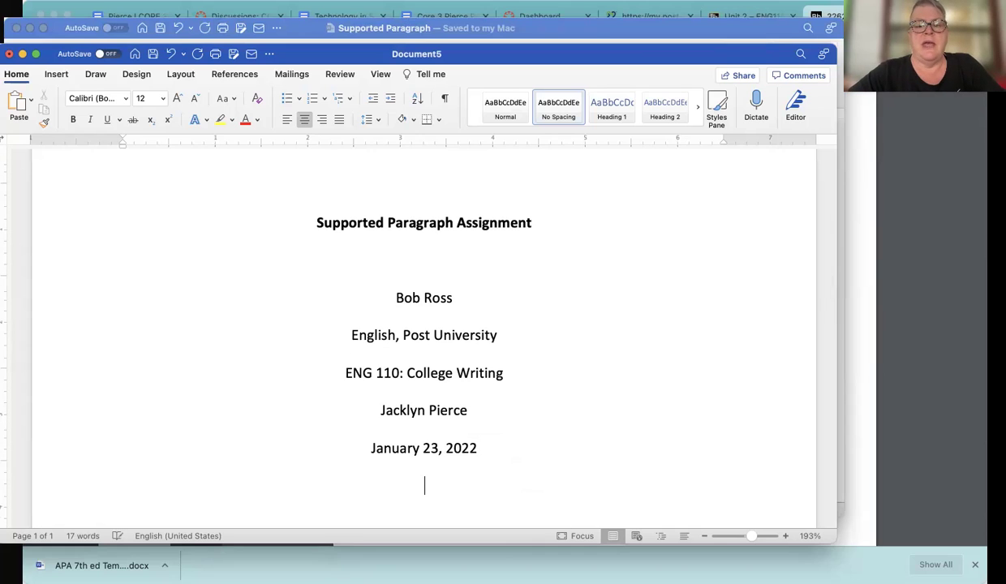
{"action": "scroll", "coordinate": [567, 483], "scroll_direction": "down", "scroll_amount": 2}
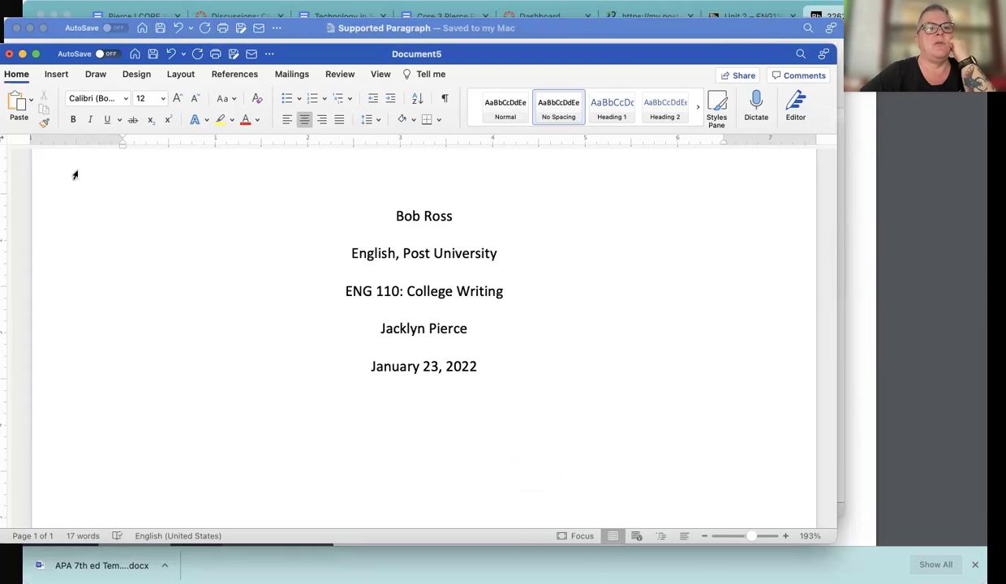
Insert a page break and title page 2 'Supported Paragraph Assignment'
{"action": "left_click", "coordinate": [59, 80]}
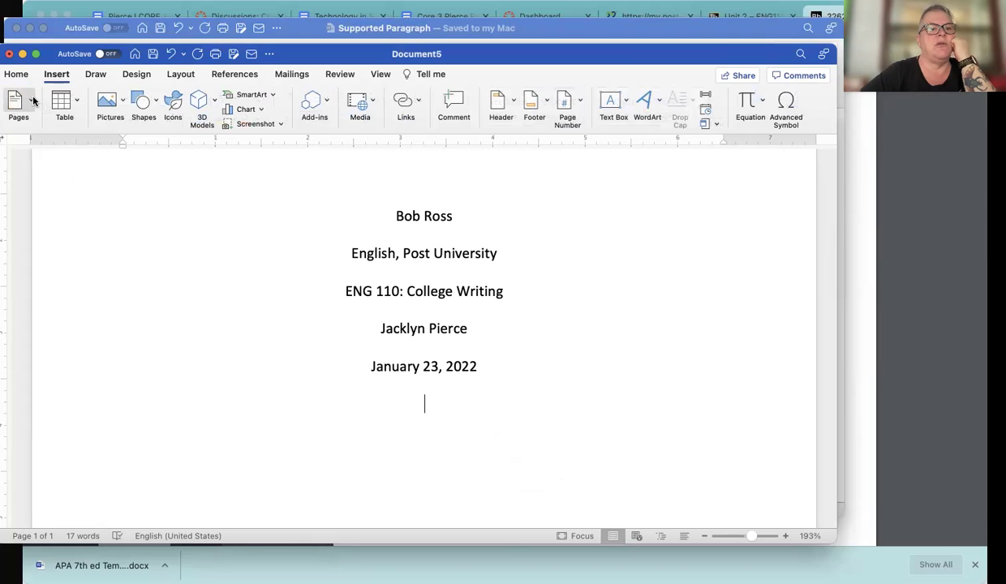
{"action": "left_click", "coordinate": [33, 101]}
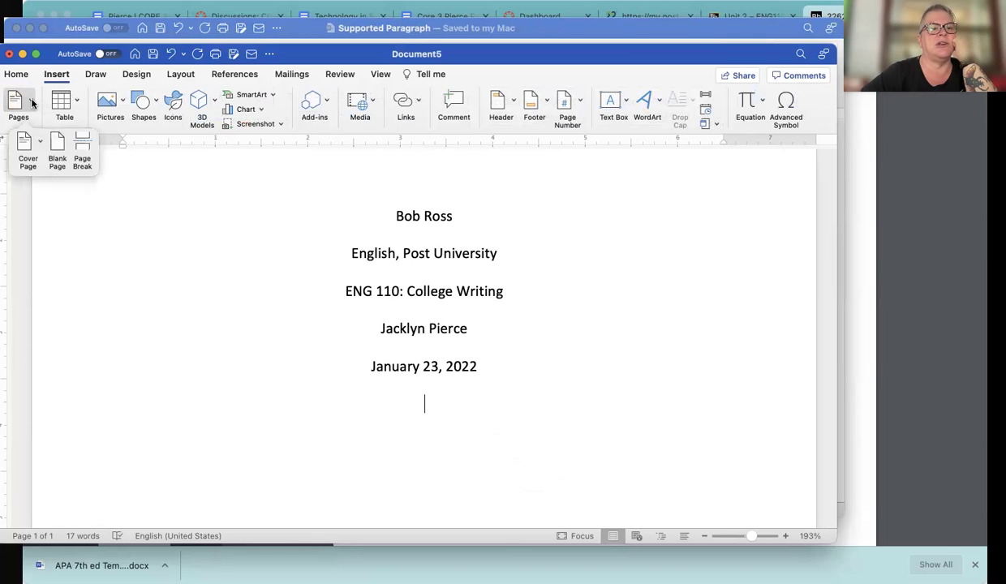
{"action": "left_click", "coordinate": [83, 146]}
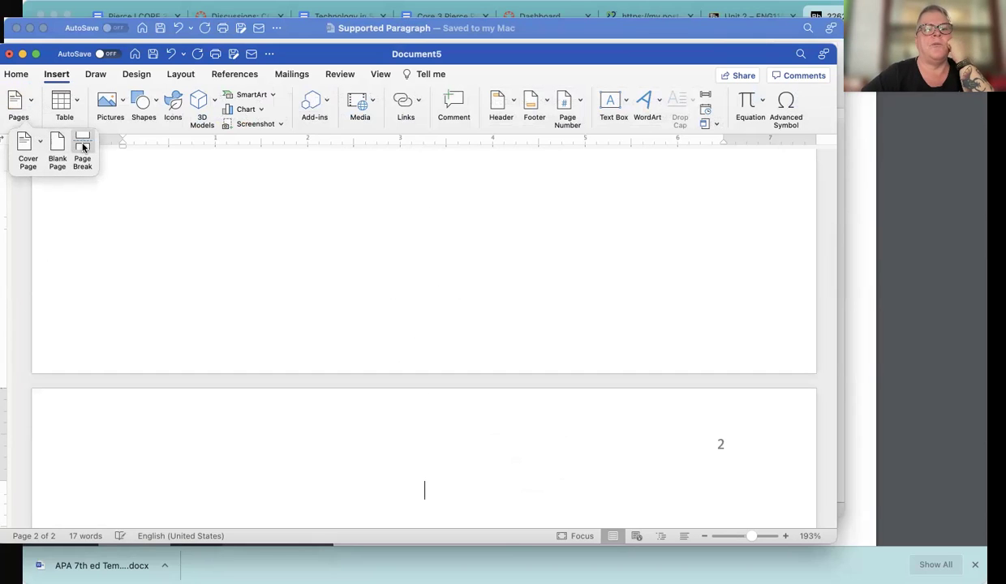
{"action": "scroll", "coordinate": [173, 202], "scroll_direction": "down", "scroll_amount": 2}
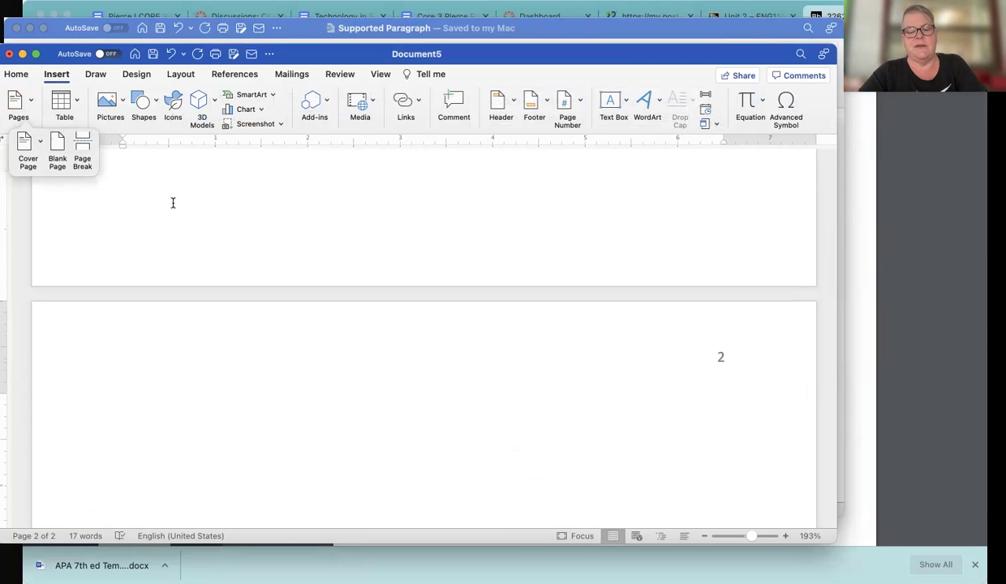
{"action": "type", "text": "Sup"}
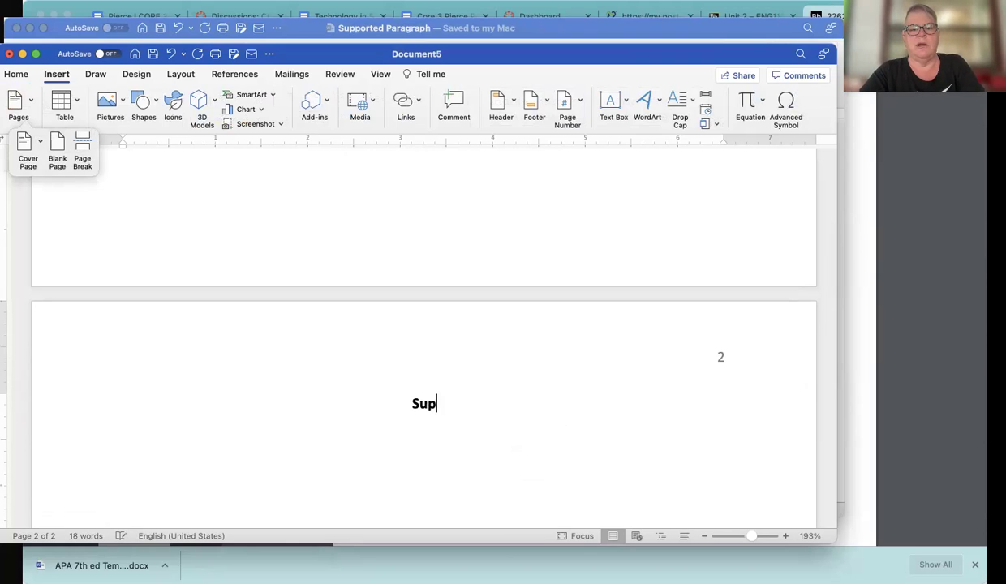
{"action": "type", "text": "ported Pa"}
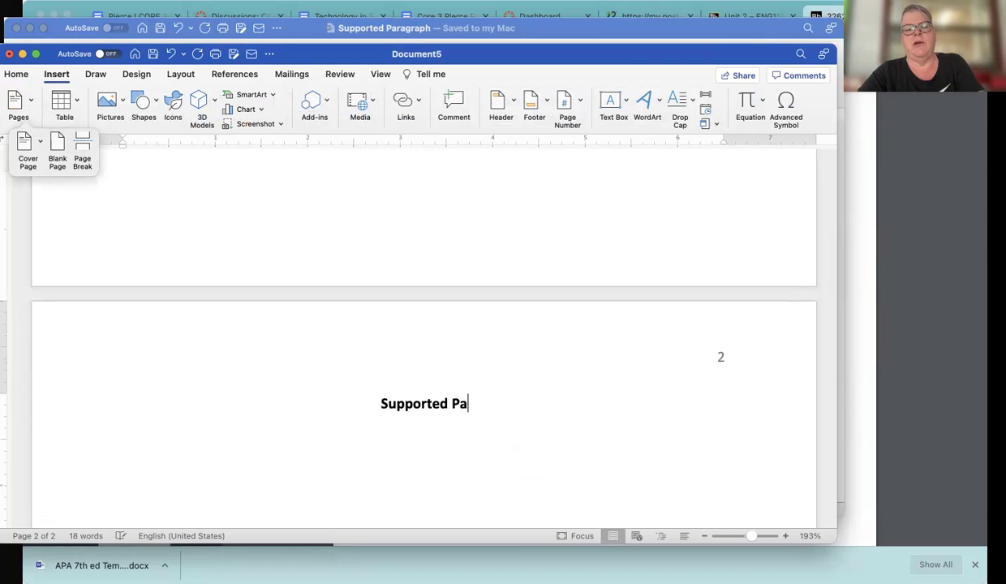
{"action": "type", "text": "ragraph Assignment"}
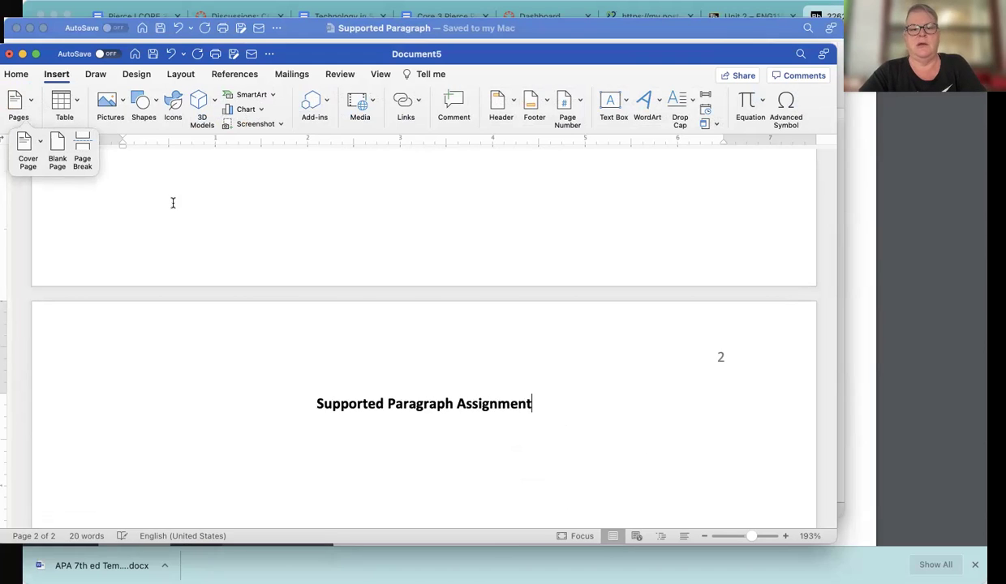
{"action": "key", "text": "Return"}
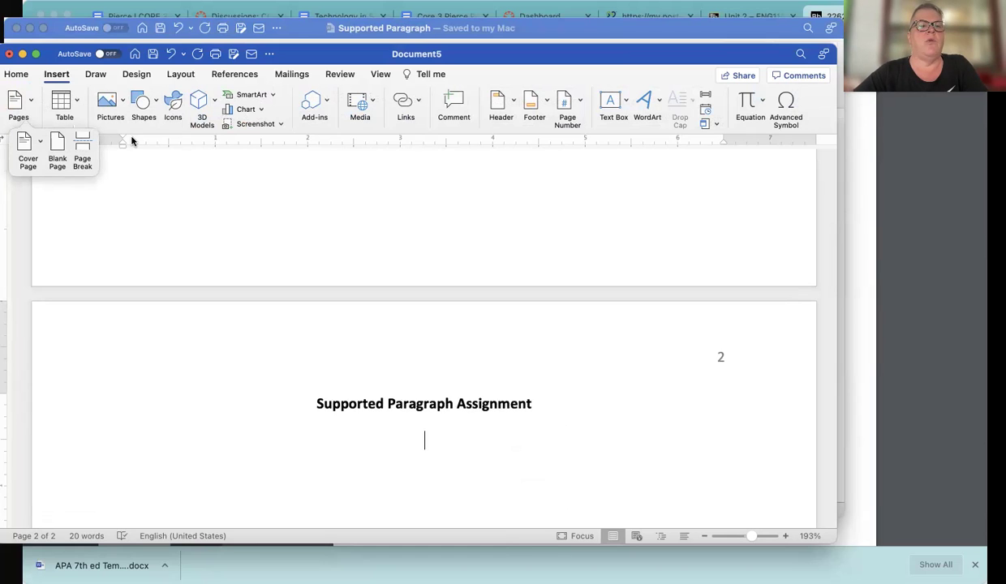
Type a left-aligned placeholder body paragraph under the page 2 title
{"action": "left_click", "coordinate": [20, 75]}
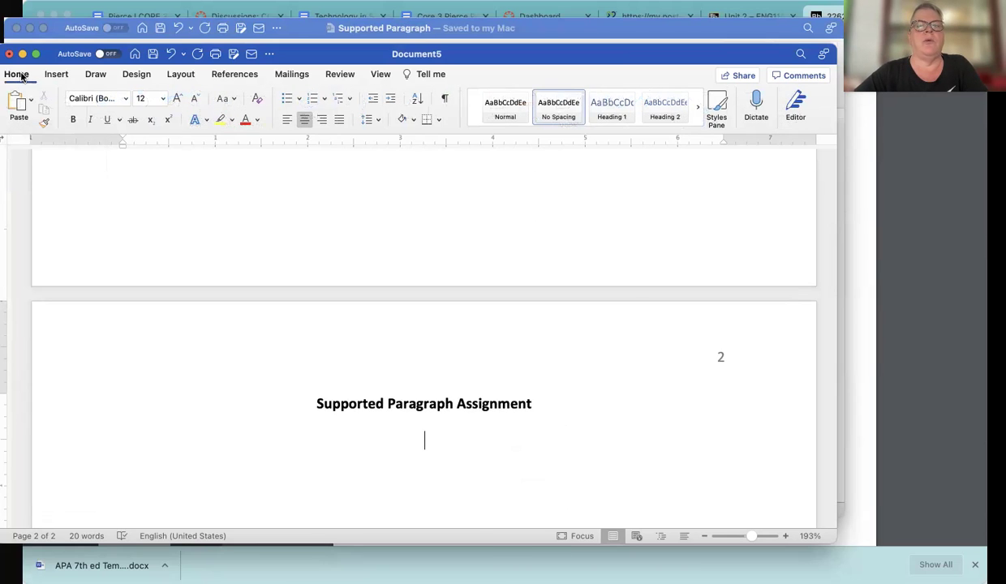
{"action": "left_click", "coordinate": [286, 120]}
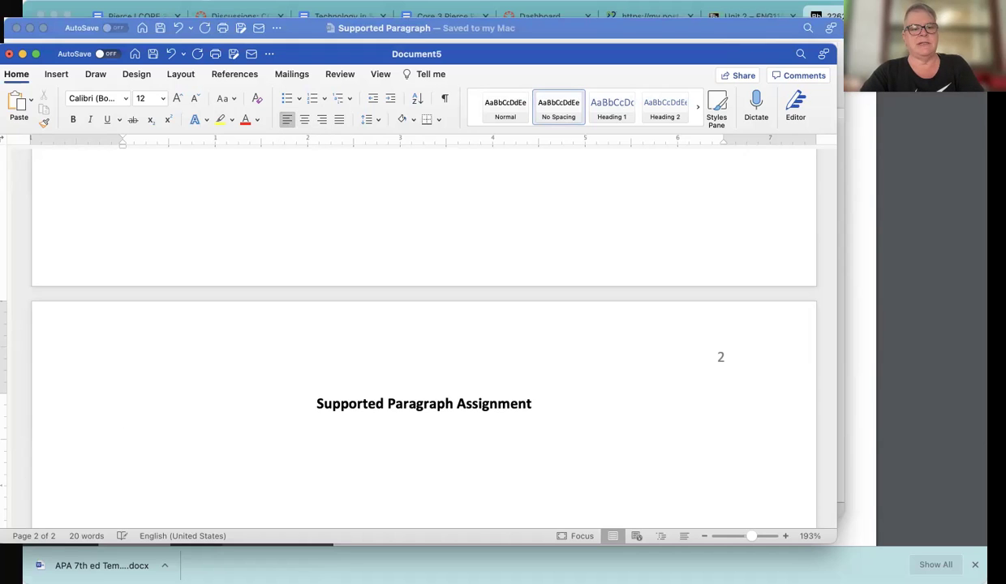
{"action": "type", "text": "osiedfh[osidhf[osdihf[osidhf[osihrf[o i[oi os[ei "}
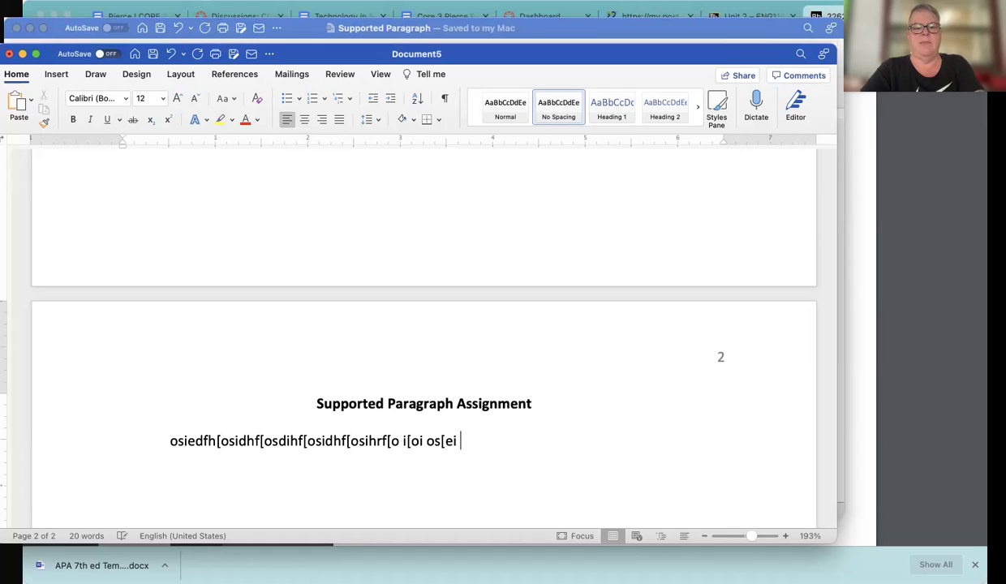
{"action": "type", "text": "[osedihef[osdihf[osdihf[os idhf[osih[osdihf [osdihf [osidhf [osd"}
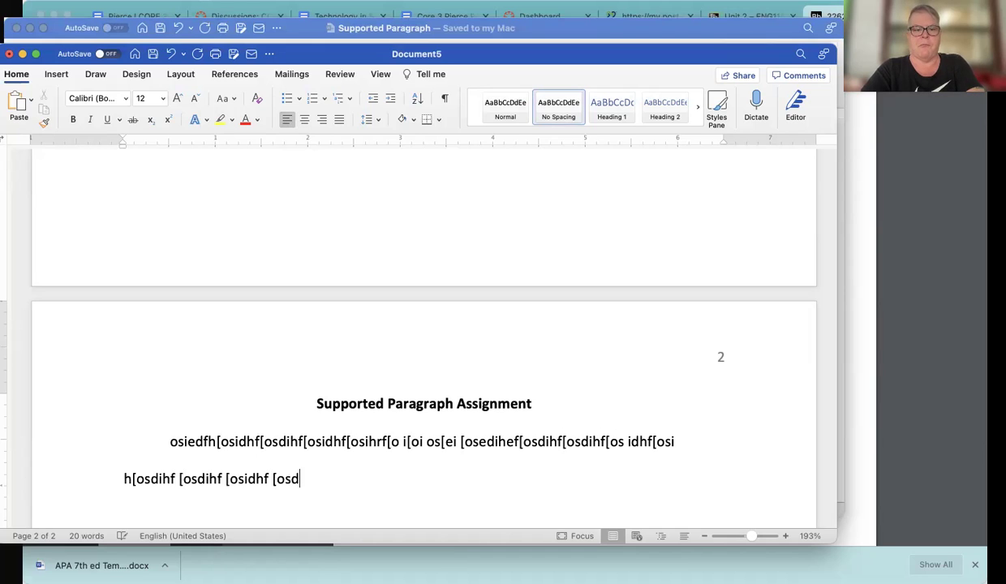
{"action": "type", "text": "ihf[osi hf[osiehf[osdi hf[oisd h[osdihf [osidhfo[s dihf["}
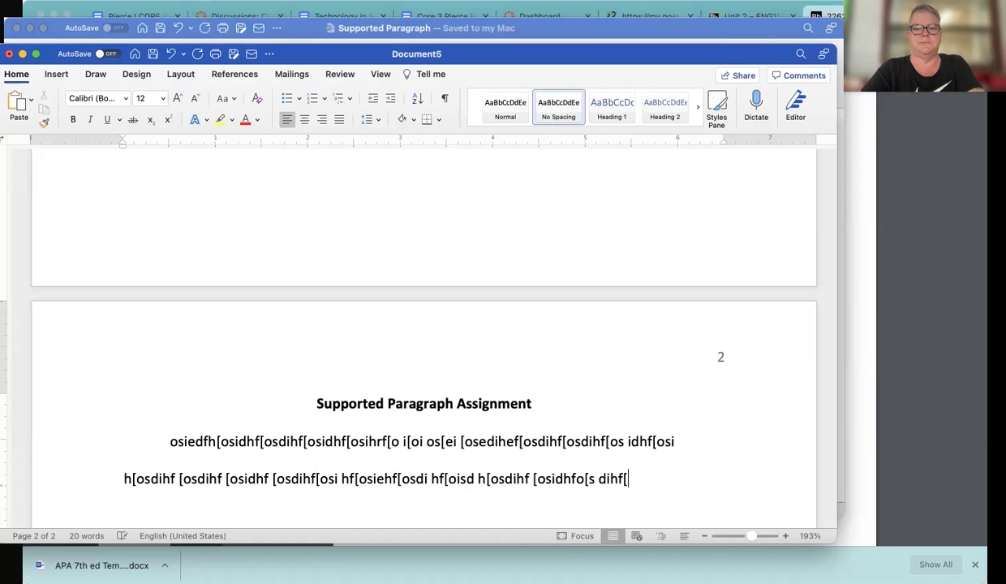
{"action": "type", "text": "osid [ofisdh [odsihf [osidhf[oisd hf[osidh [odsih f[odishf [oishdf[o"}
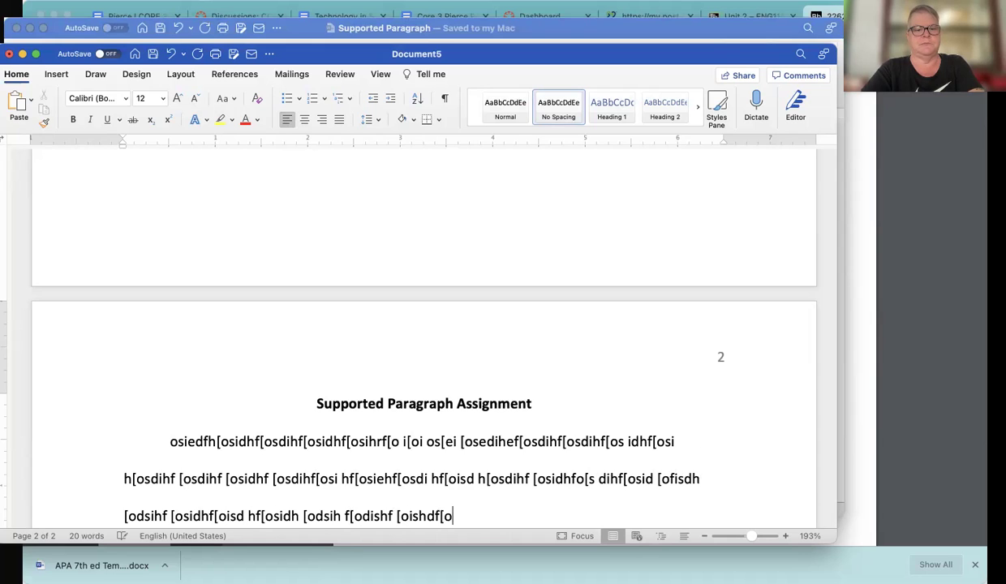
{"action": "type", "text": " isdhfo[dis h[osihf [osihf[osdihf[osdihf[osdihfs[oih [osdieh"}
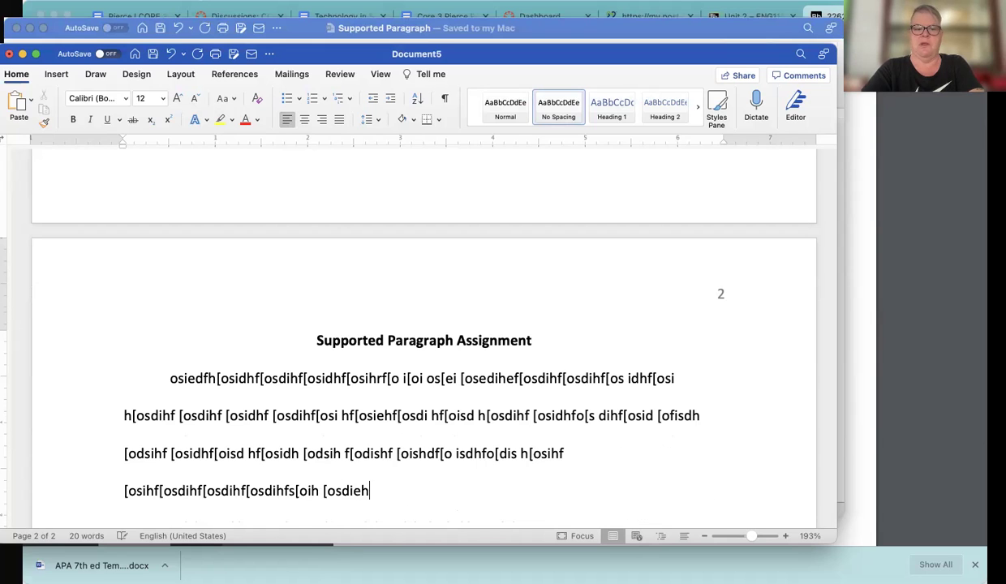
{"action": "type", "text": "f[osi fhs[ofihs[oeih s[o ih[sodihf[odishf[oish[osi"}
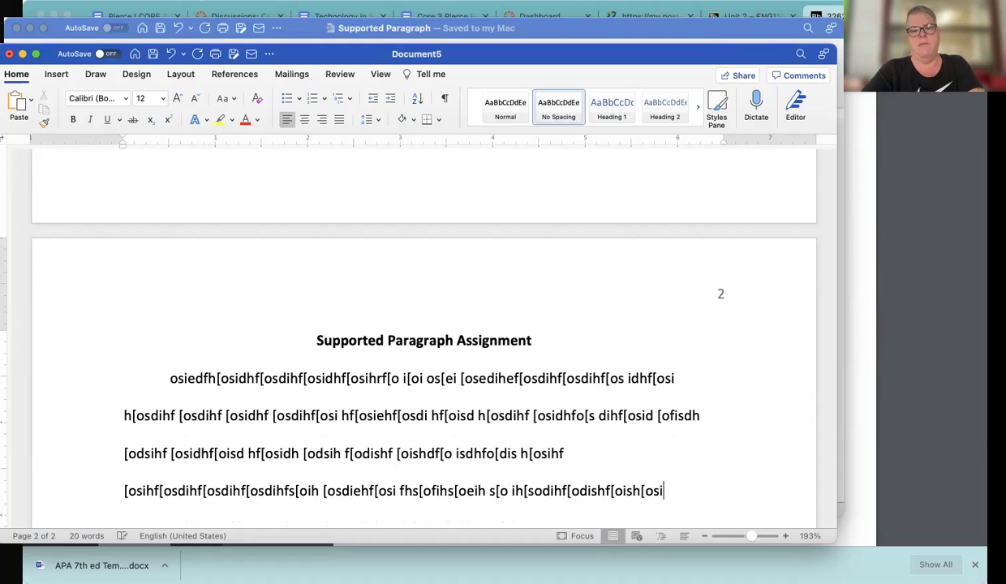
{"action": "type", "text": "hf[oisdhf[osihf[osih[oh."}
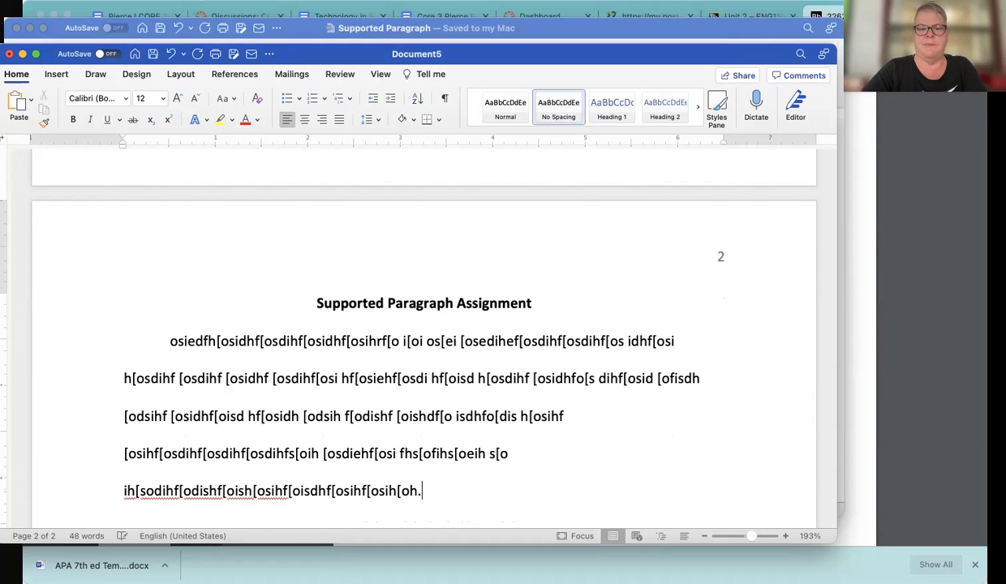
{"action": "key", "text": "Return"}
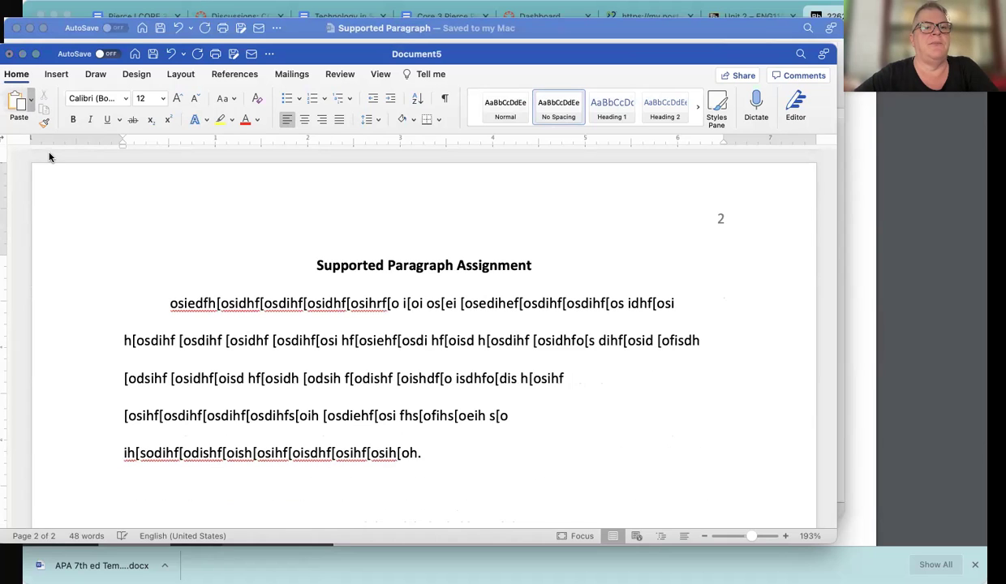
{"action": "left_click", "coordinate": [53, 77]}
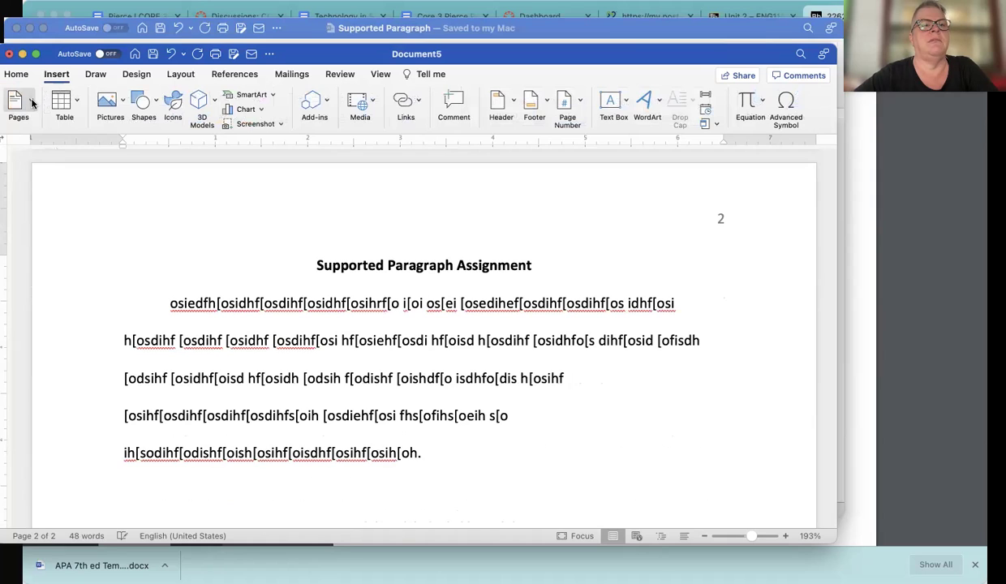
{"action": "left_click", "coordinate": [32, 103]}
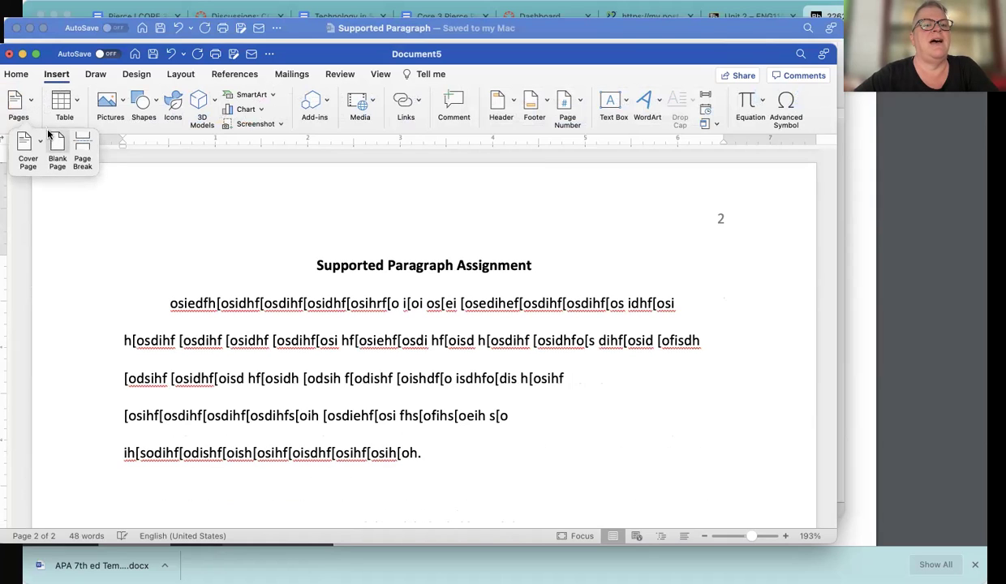
Insert a page break and add a bold centred 'References' heading with a left-aligned line below
{"action": "left_click", "coordinate": [83, 149]}
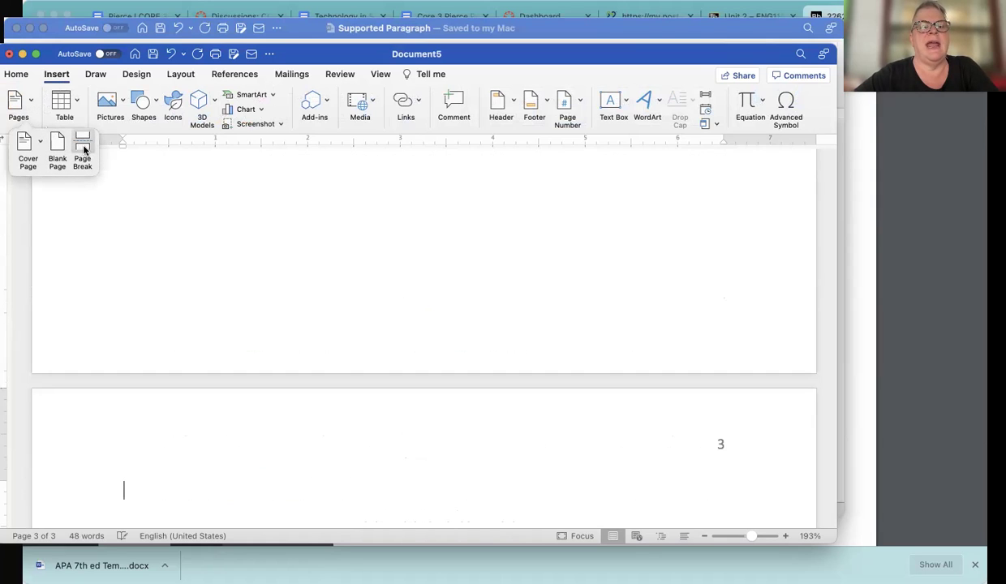
{"action": "left_click", "coordinate": [18, 73]}
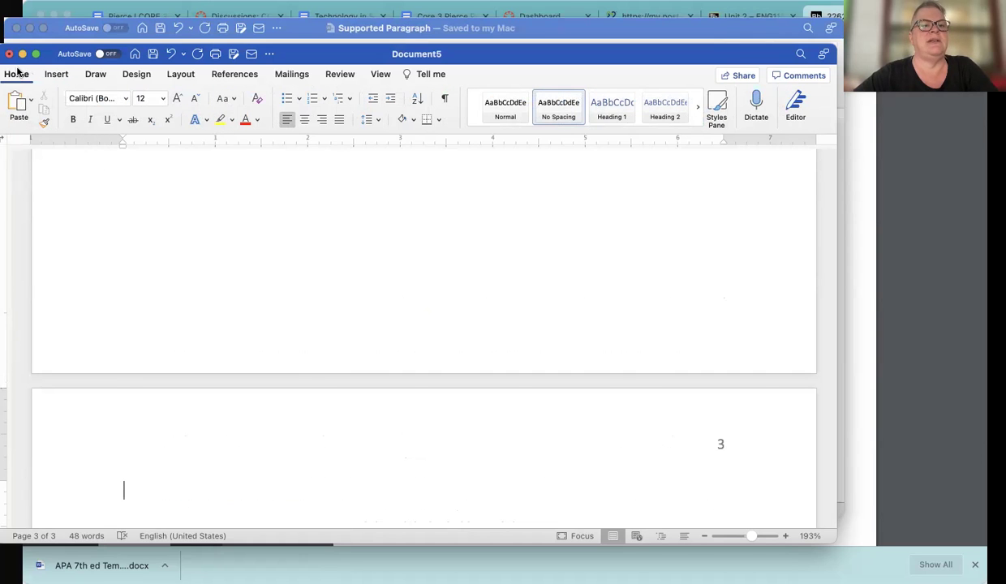
{"action": "left_click", "coordinate": [306, 122]}
{"action": "key", "text": "super+b"}
{"action": "type", "text": "References"}
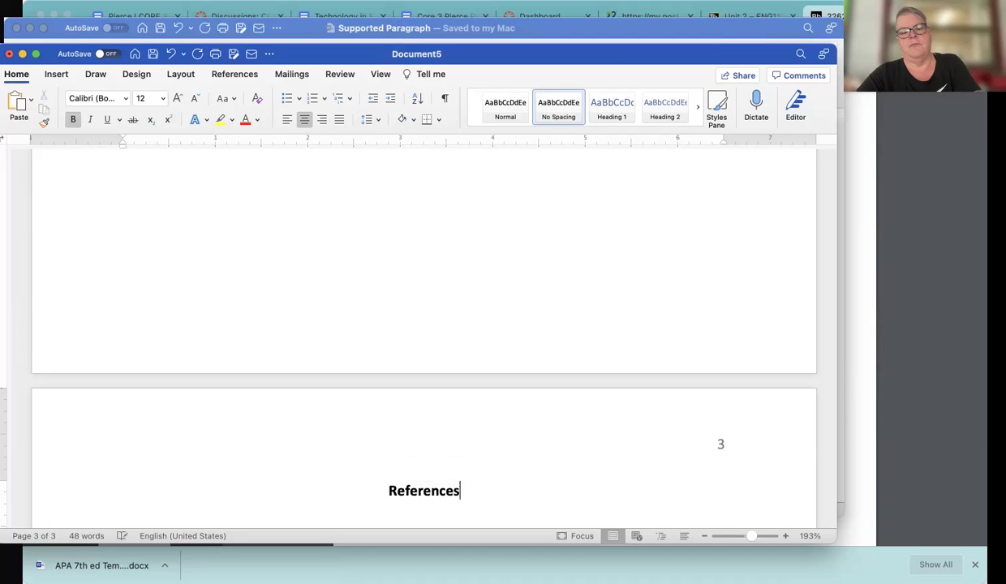
{"action": "key", "text": "super+b"}
{"action": "key", "text": "Return"}
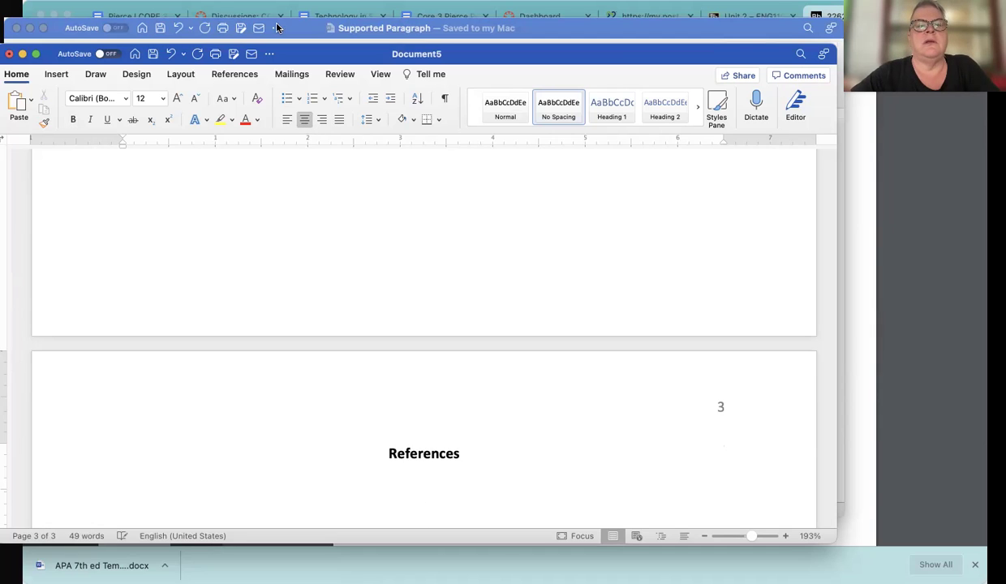
{"action": "left_click", "coordinate": [288, 120]}
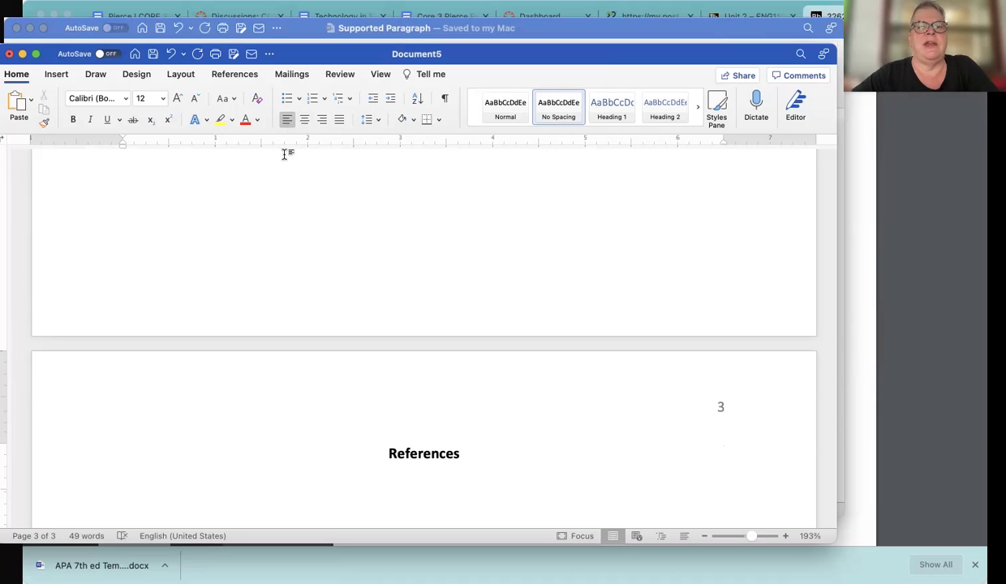
{"action": "scroll", "coordinate": [284, 154], "scroll_direction": "down", "scroll_amount": 4}
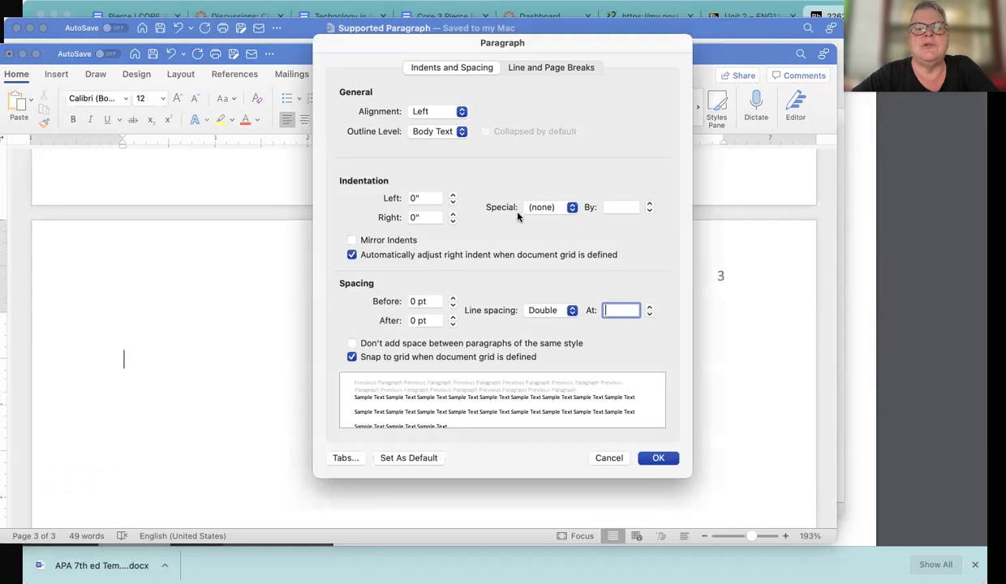
Give the References paragraph a 0.5" hanging indent
{"action": "left_click", "coordinate": [573, 209]}
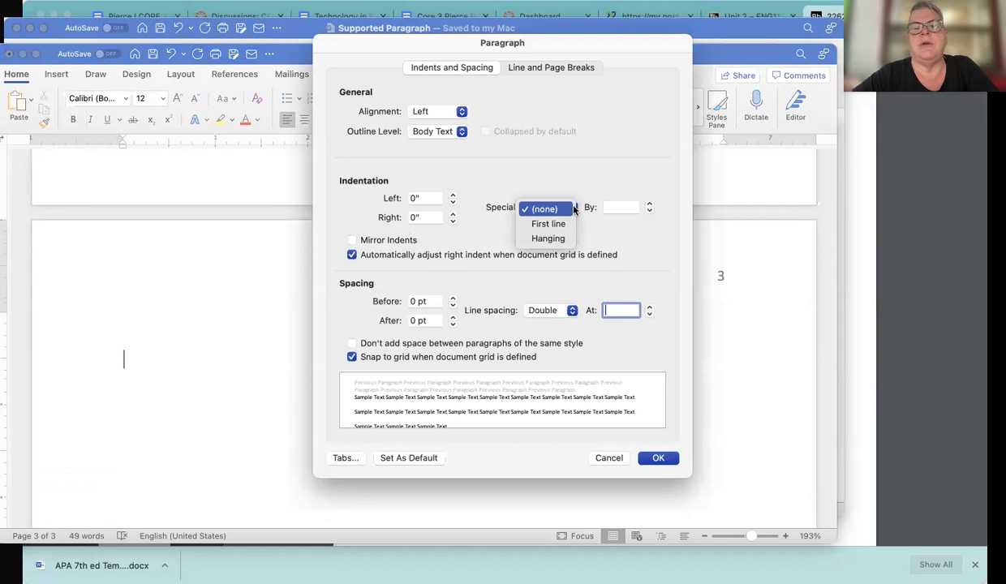
{"action": "left_click", "coordinate": [549, 240]}
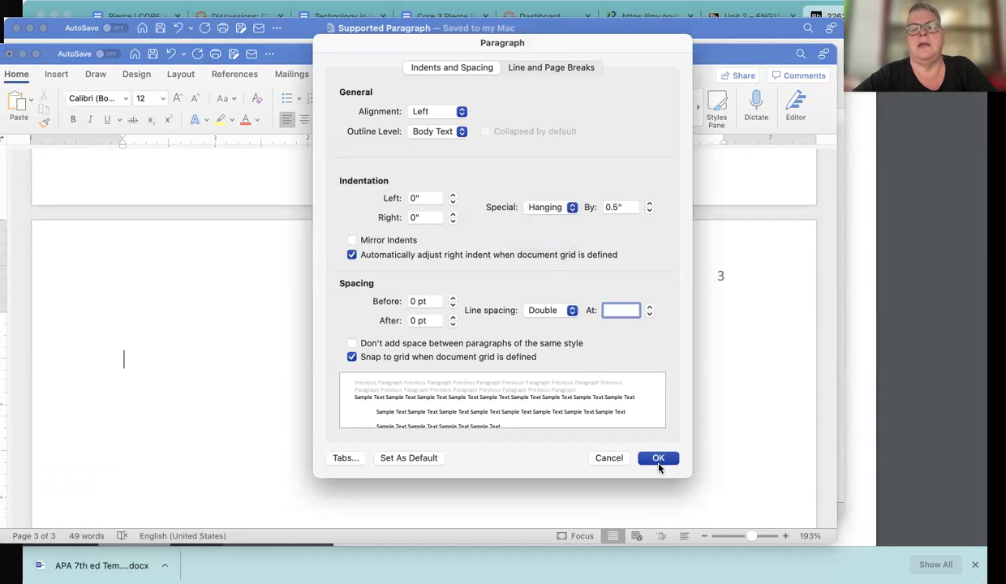
{"action": "left_click", "coordinate": [658, 459]}
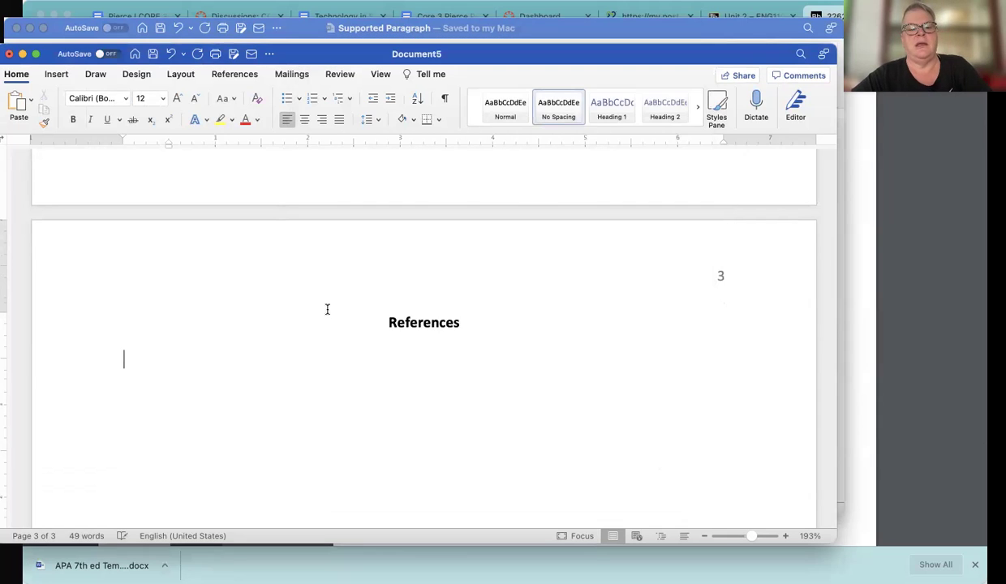
Paste the reference citation under References and italicize the title 'Points of View: Vote by Mail'
{"action": "type", "text": "DiLascio-Martinuk, T. (2021). Vote by mail: Overview. Points of View: Vote by Mail, 1–4."}
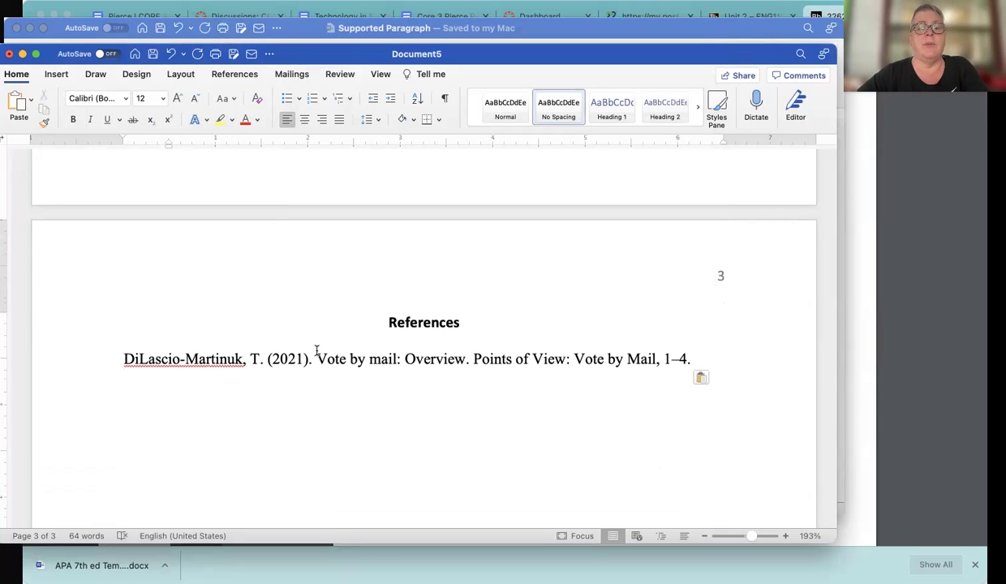
{"action": "left_click_drag", "start_coordinate": [475, 359], "coordinate": [656, 362]}
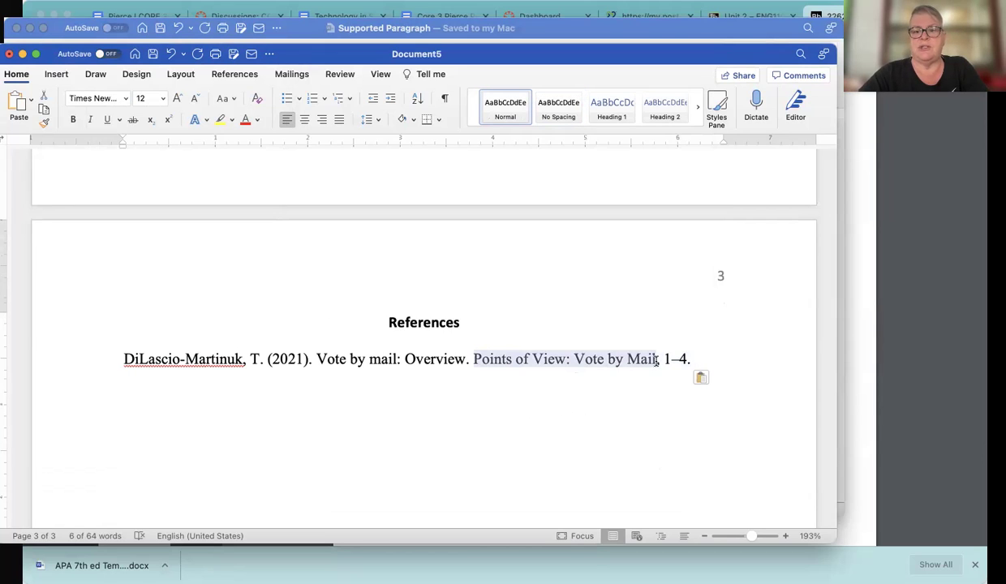
{"action": "key", "text": "super+i"}
{"action": "left_click", "coordinate": [681, 359]}
Set the whole citation line's font to Calibri and adjust its font size
{"action": "left_click", "coordinate": [126, 359], "text": "shift"}
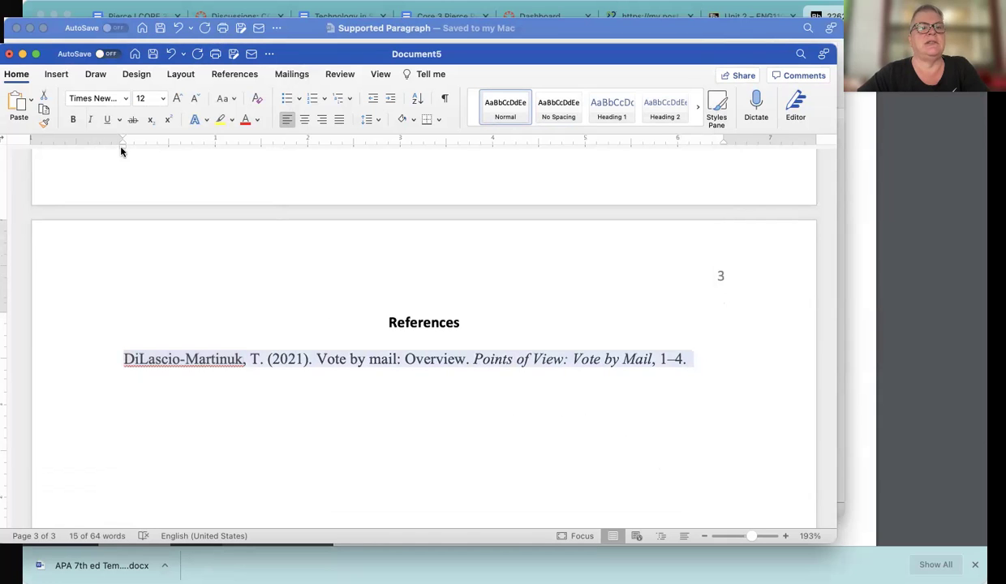
{"action": "left_click", "coordinate": [125, 98]}
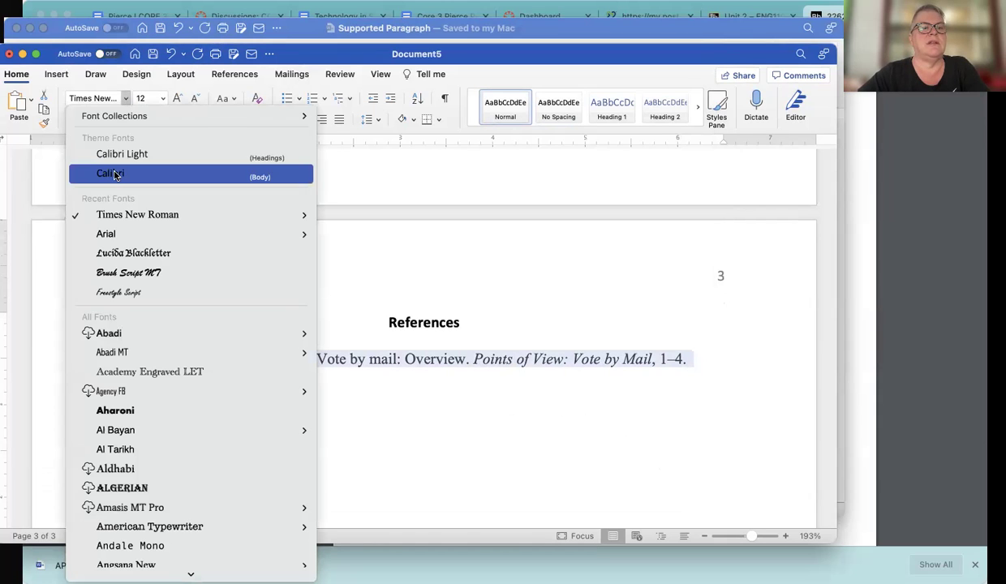
{"action": "left_click", "coordinate": [115, 174]}
{"action": "left_click", "coordinate": [164, 98]}
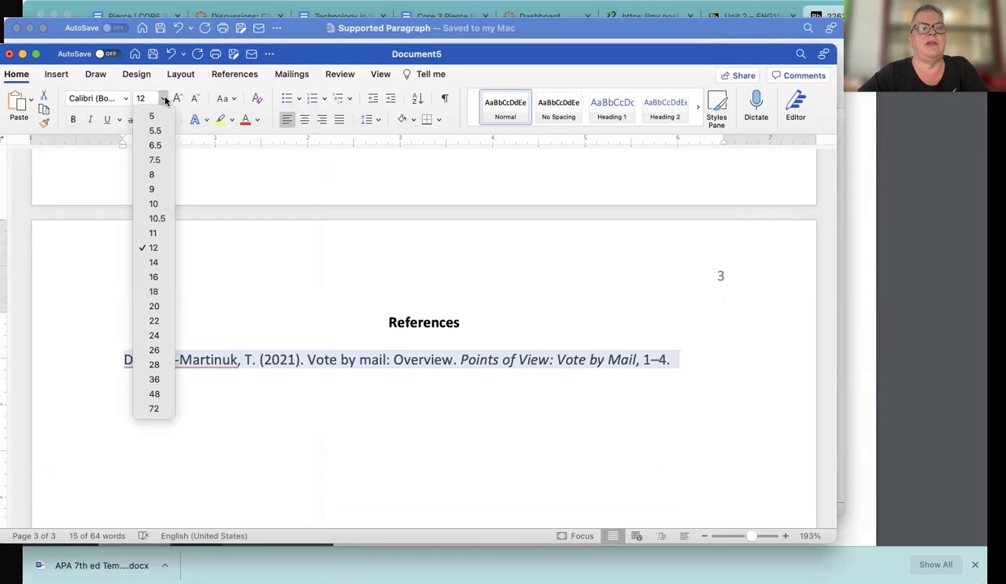
{"action": "left_click", "coordinate": [153, 233]}
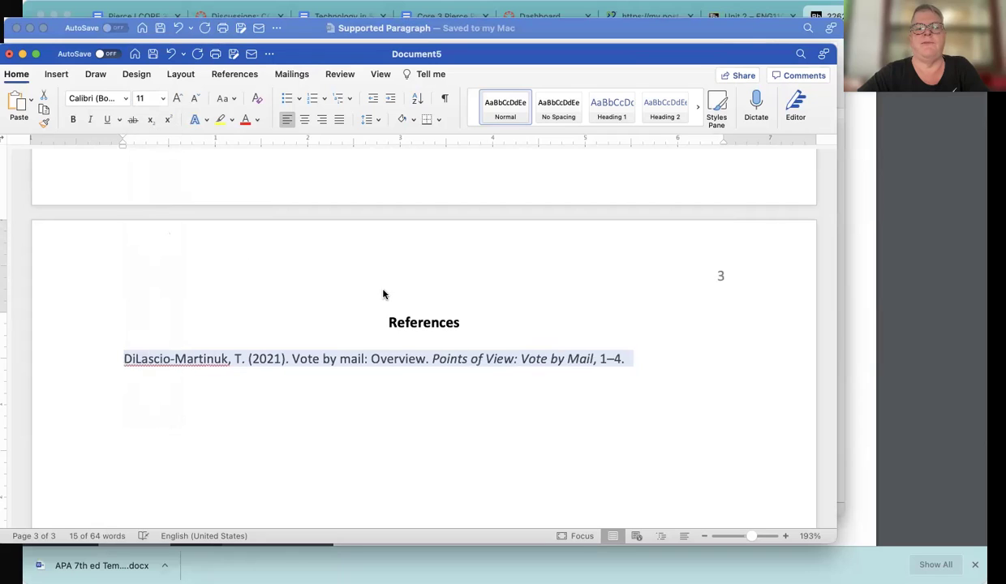
{"action": "left_click", "coordinate": [589, 303]}
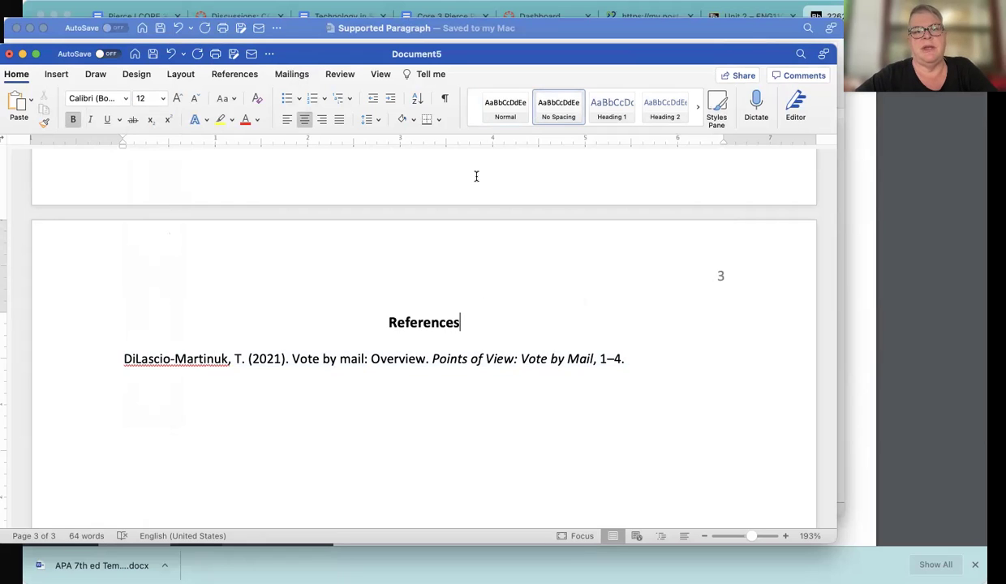
Save a copy of Document5 with File > Save As
{"action": "scroll", "coordinate": [476, 177], "scroll_direction": "down", "scroll_amount": 1}
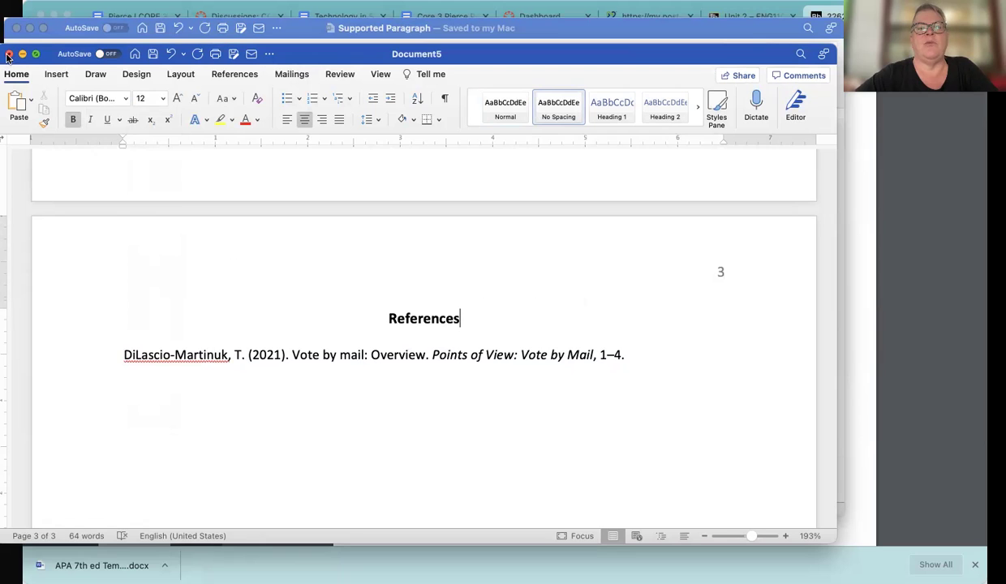
{"action": "left_click", "coordinate": [75, 0]}
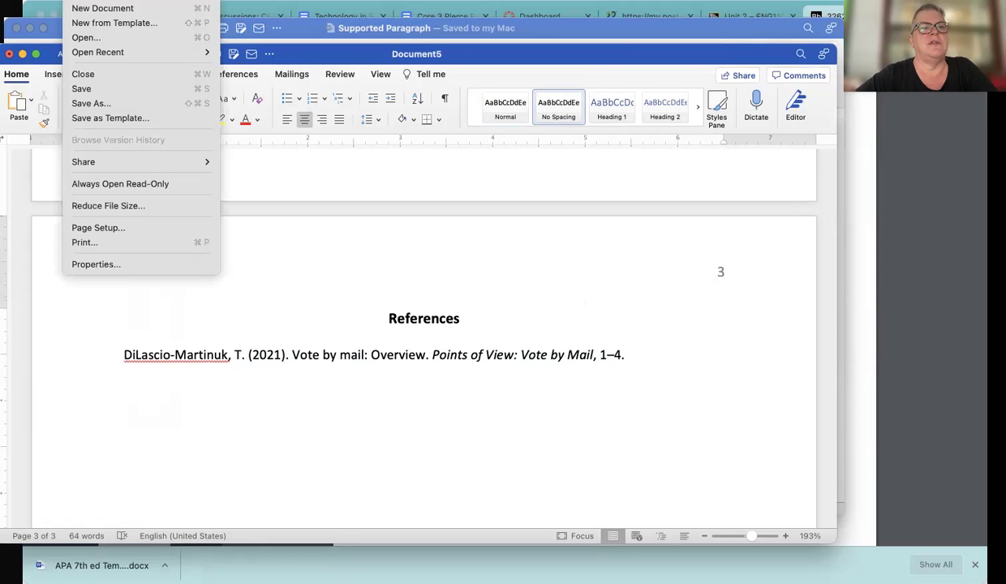
{"action": "left_click", "coordinate": [90, 104]}
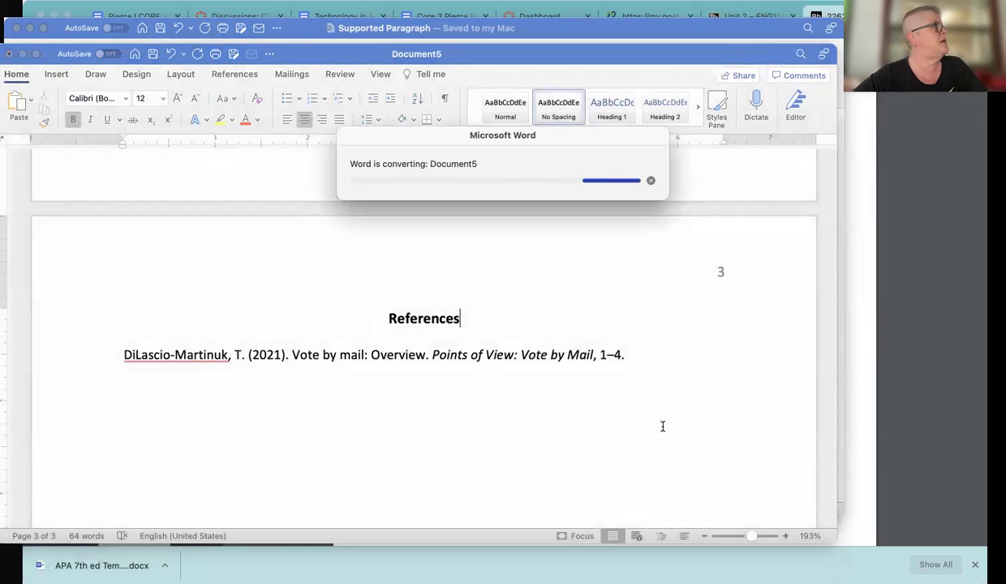
Close the Document5 window, dismissing the save-changes prompt so the document stays open
{"action": "scroll", "coordinate": [670, 333], "scroll_direction": "up", "scroll_amount": 2}
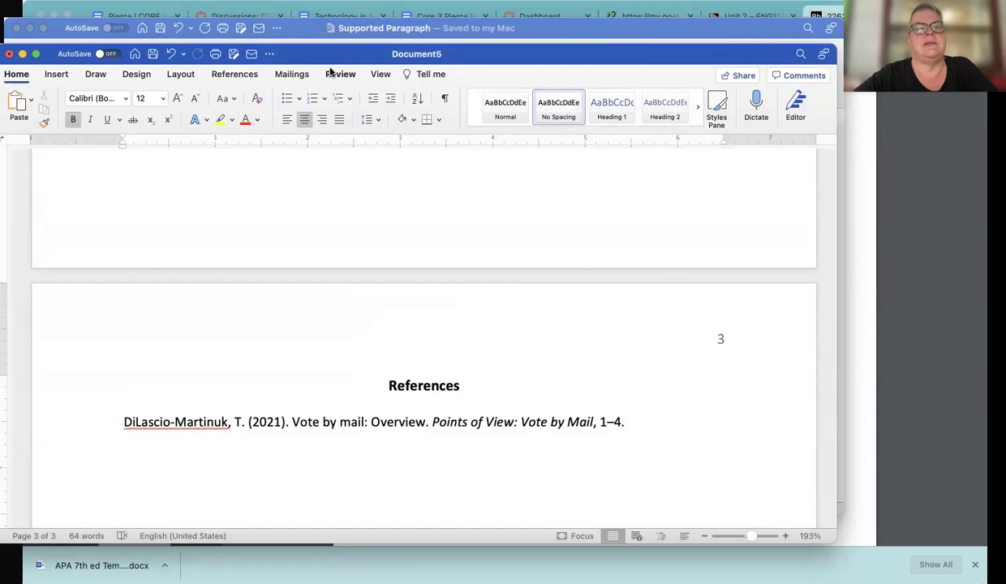
{"action": "left_click", "coordinate": [9, 55]}
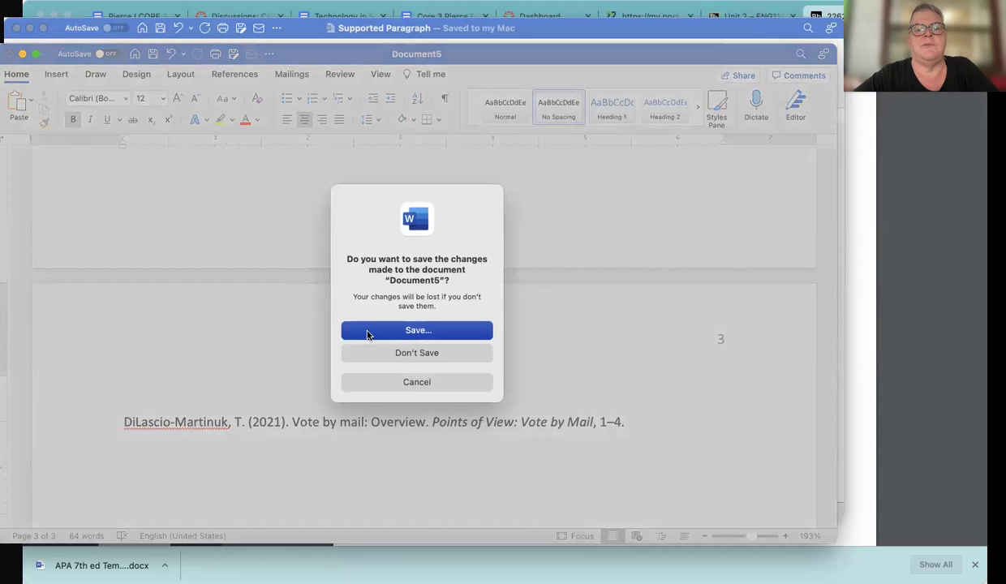
{"action": "key", "text": "Escape"}
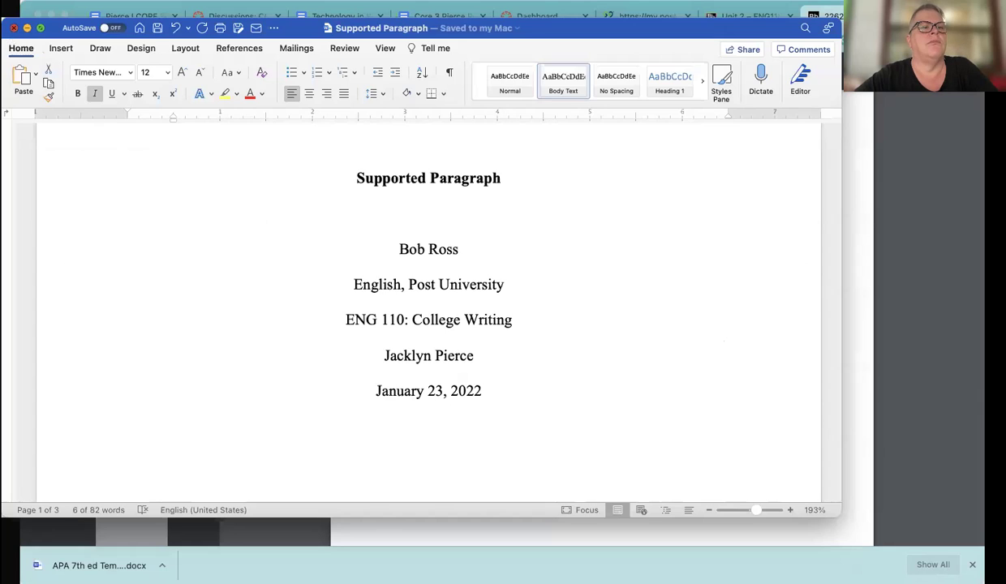
Hide Word and switch to the Unit 2 course content page in the browser
{"action": "left_click", "coordinate": [14, 27]}
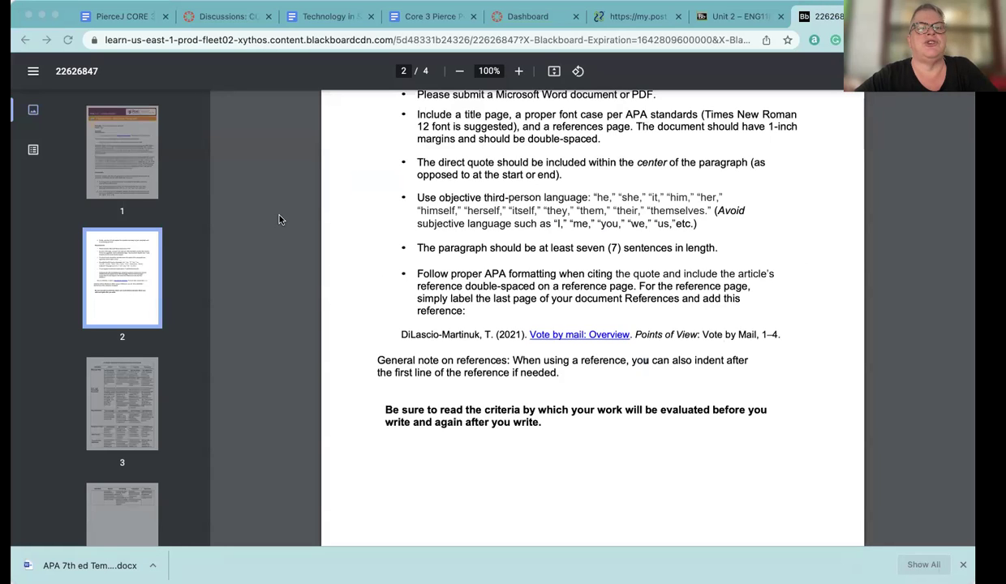
{"action": "scroll", "coordinate": [299, 240], "scroll_direction": "up", "scroll_amount": 8}
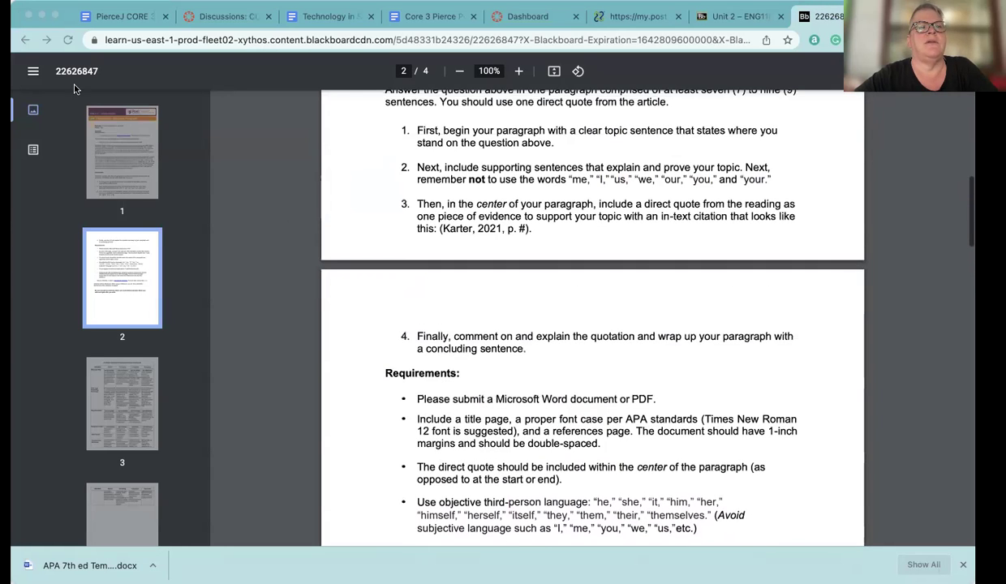
{"action": "left_click", "coordinate": [730, 17]}
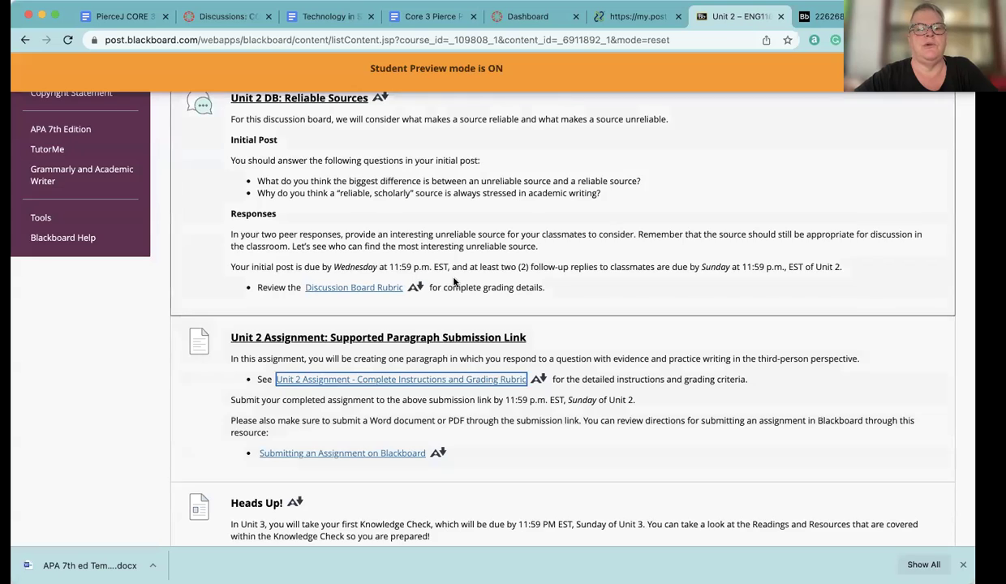
Open the Supported Paragraph Submission Link and scroll down to its Attach Files section
{"action": "scroll", "coordinate": [454, 282], "scroll_direction": "down", "scroll_amount": 1}
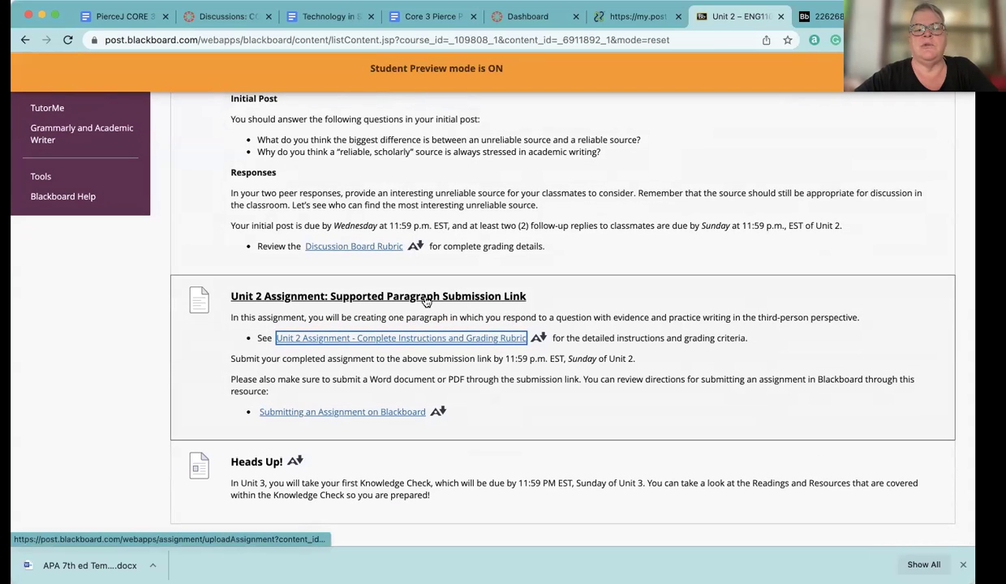
{"action": "left_click", "coordinate": [425, 297]}
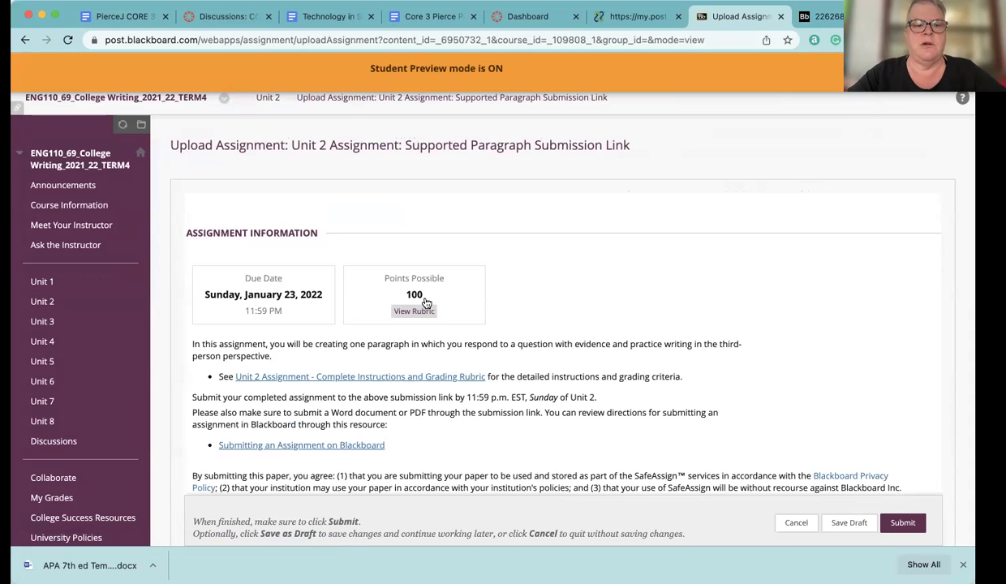
{"action": "scroll", "coordinate": [426, 304], "scroll_direction": "down", "scroll_amount": 1}
{"action": "scroll", "coordinate": [426, 302], "scroll_direction": "up", "scroll_amount": 2}
{"action": "scroll", "coordinate": [426, 302], "scroll_direction": "down", "scroll_amount": 10}
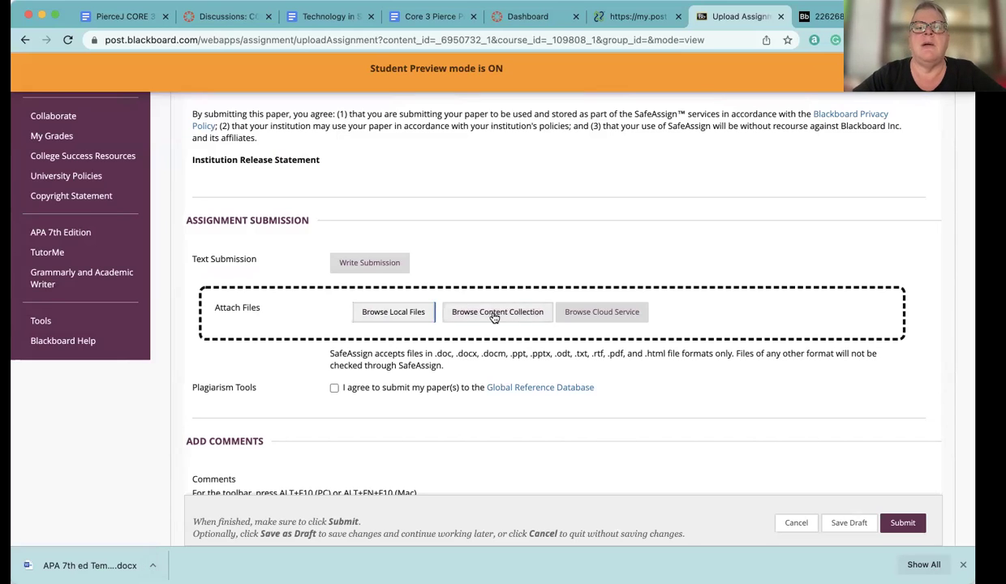
Choose Google Drive under Browse Cloud Service, sign in, and allow Blackboard access
{"action": "left_click", "coordinate": [590, 316]}
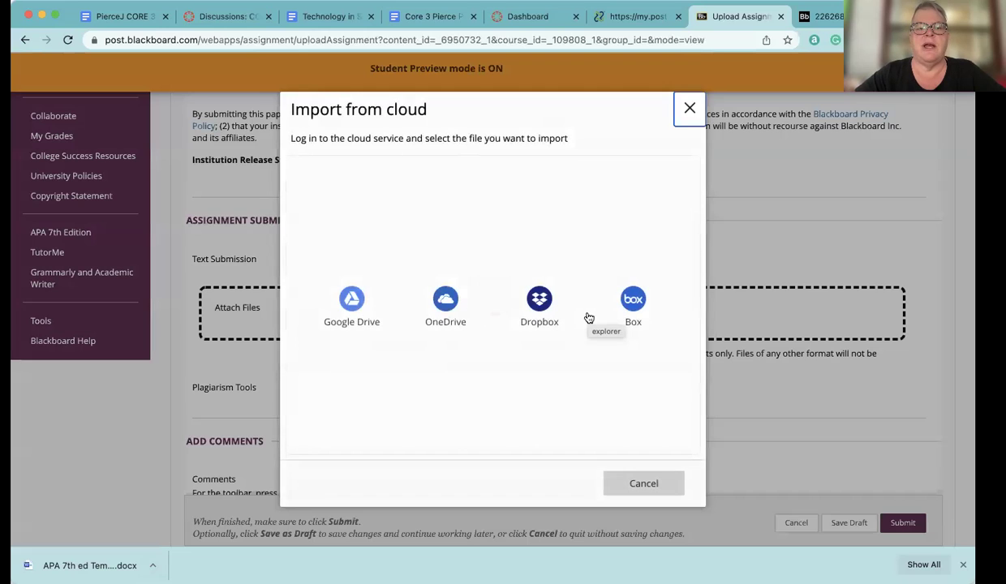
{"action": "left_click", "coordinate": [352, 305]}
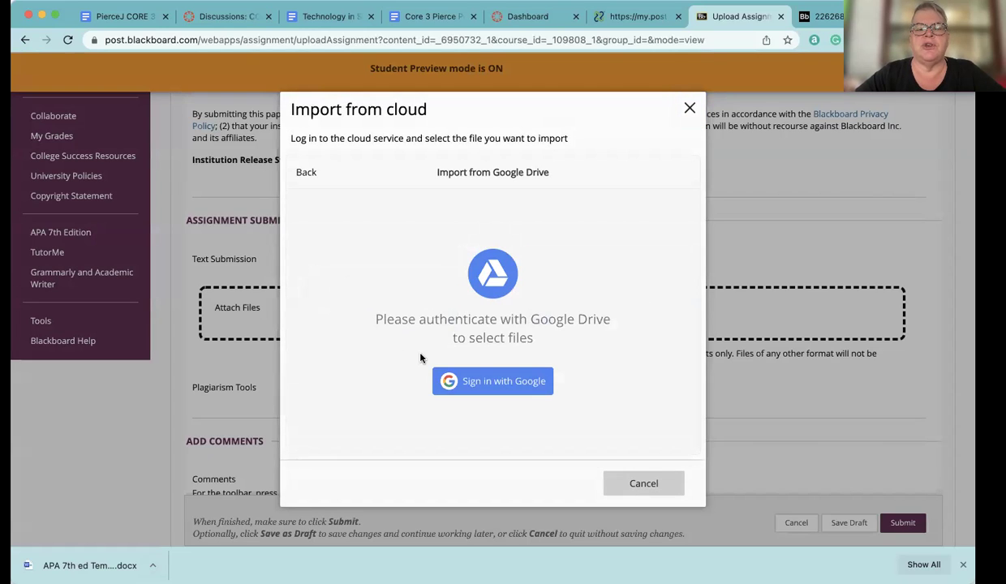
{"action": "left_click", "coordinate": [442, 381]}
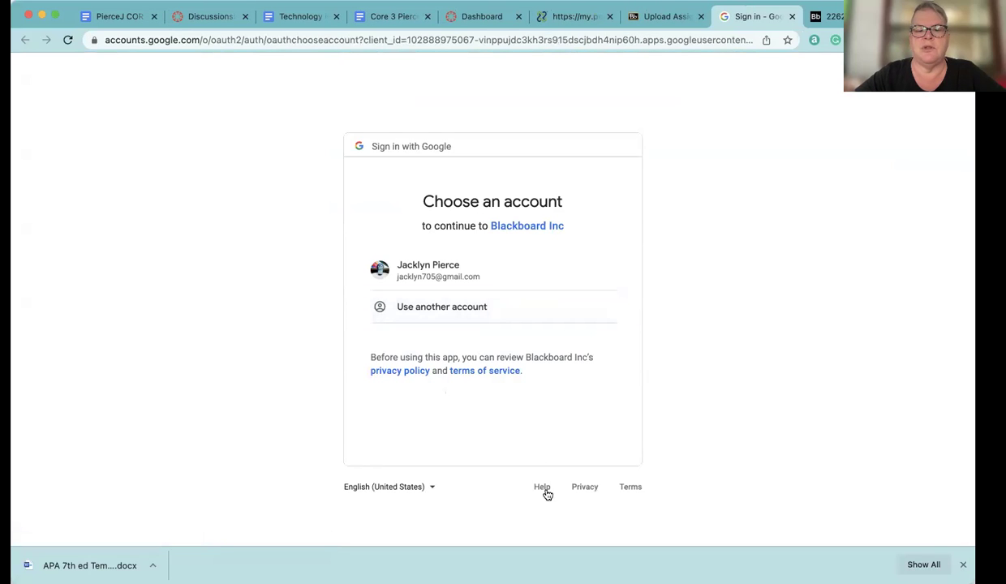
{"action": "left_click", "coordinate": [441, 269]}
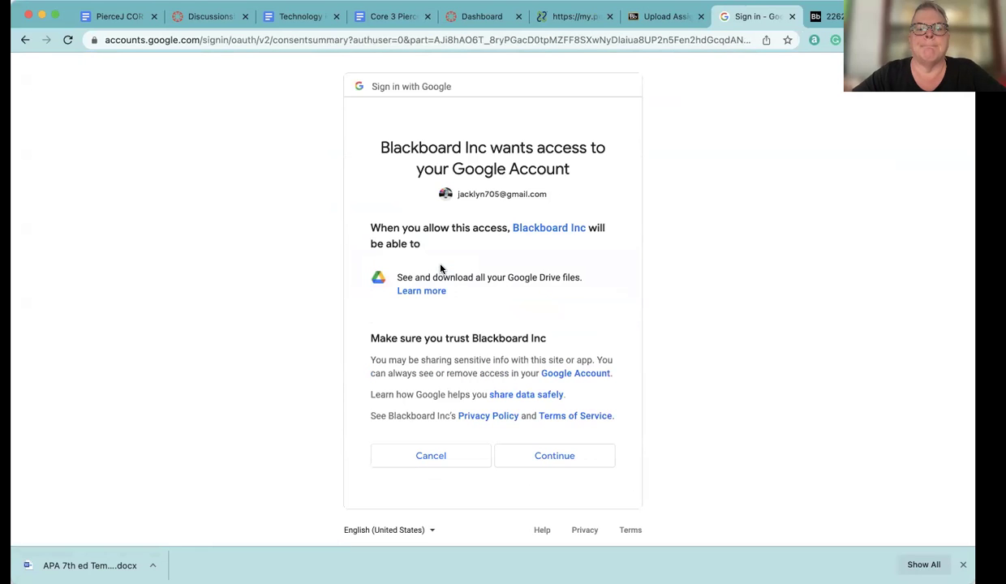
{"action": "left_click", "coordinate": [564, 464]}
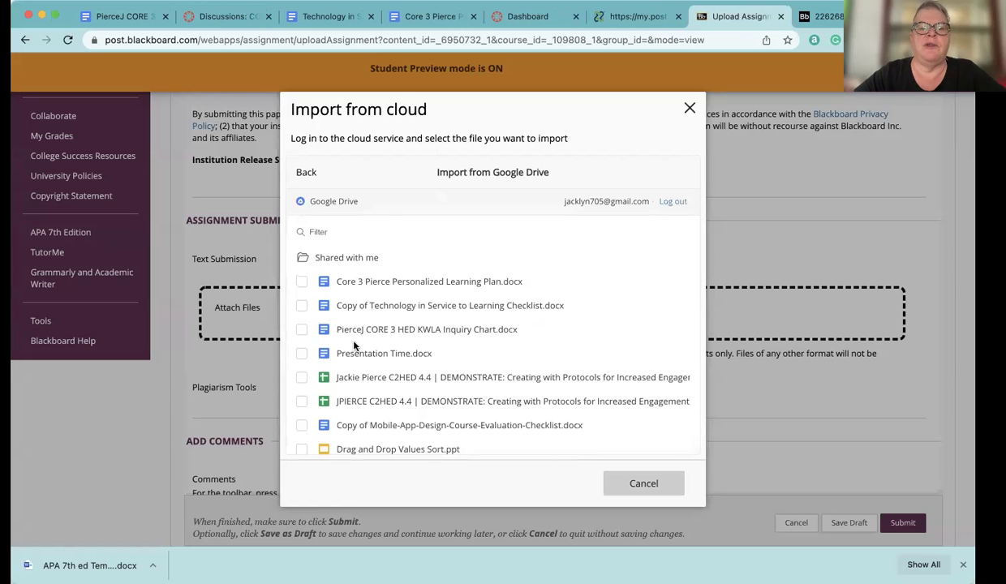
Select Presentation Time.docx from Google Drive and import it into the submission
{"action": "scroll", "coordinate": [371, 398], "scroll_direction": "down", "scroll_amount": 15}
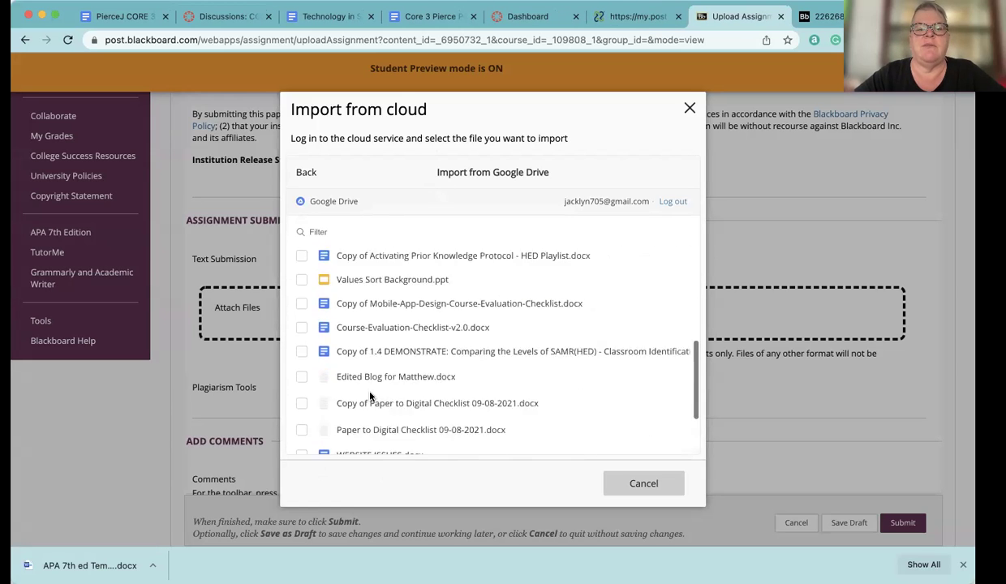
{"action": "scroll", "coordinate": [371, 396], "scroll_direction": "down", "scroll_amount": 3}
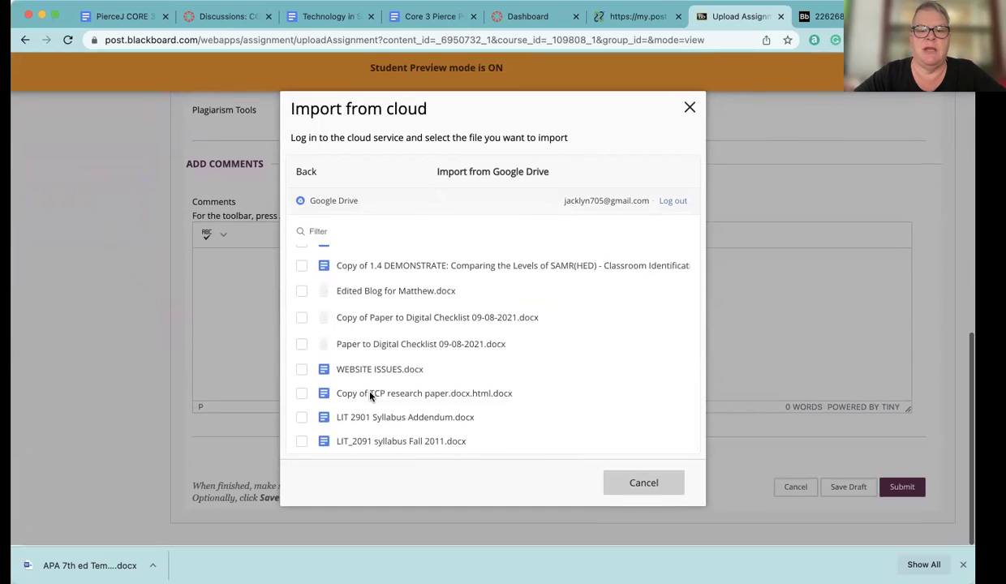
{"action": "scroll", "coordinate": [371, 396], "scroll_direction": "up", "scroll_amount": 3}
{"action": "scroll", "coordinate": [371, 396], "scroll_direction": "up", "scroll_amount": 10}
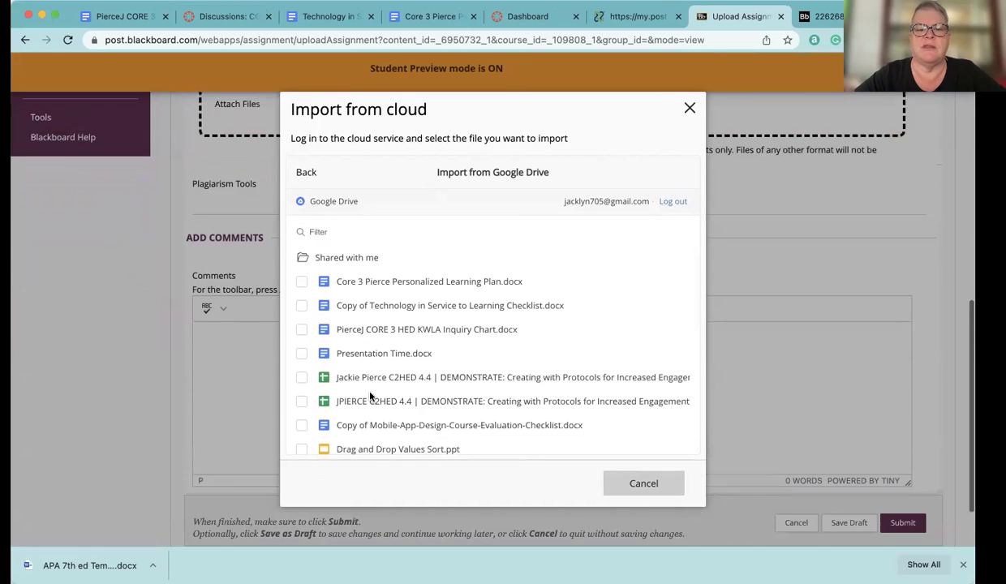
{"action": "scroll", "coordinate": [371, 396], "scroll_direction": "up", "scroll_amount": 2}
{"action": "scroll", "coordinate": [371, 396], "scroll_direction": "down", "scroll_amount": 3}
{"action": "scroll", "coordinate": [371, 398], "scroll_direction": "up", "scroll_amount": 3}
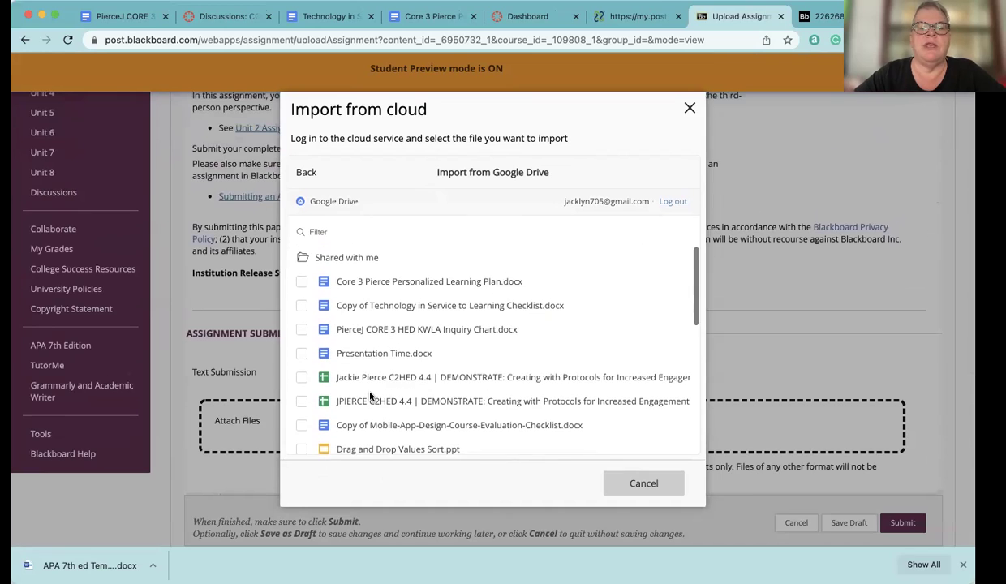
{"action": "left_click", "coordinate": [302, 355]}
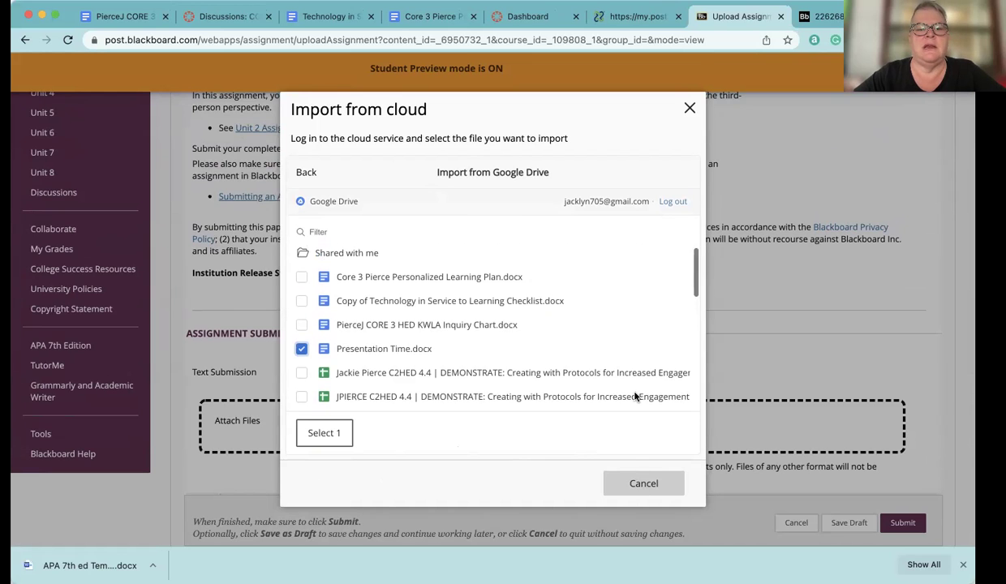
{"action": "scroll", "coordinate": [636, 396], "scroll_direction": "down", "scroll_amount": 10}
{"action": "scroll", "coordinate": [636, 396], "scroll_direction": "up", "scroll_amount": 10}
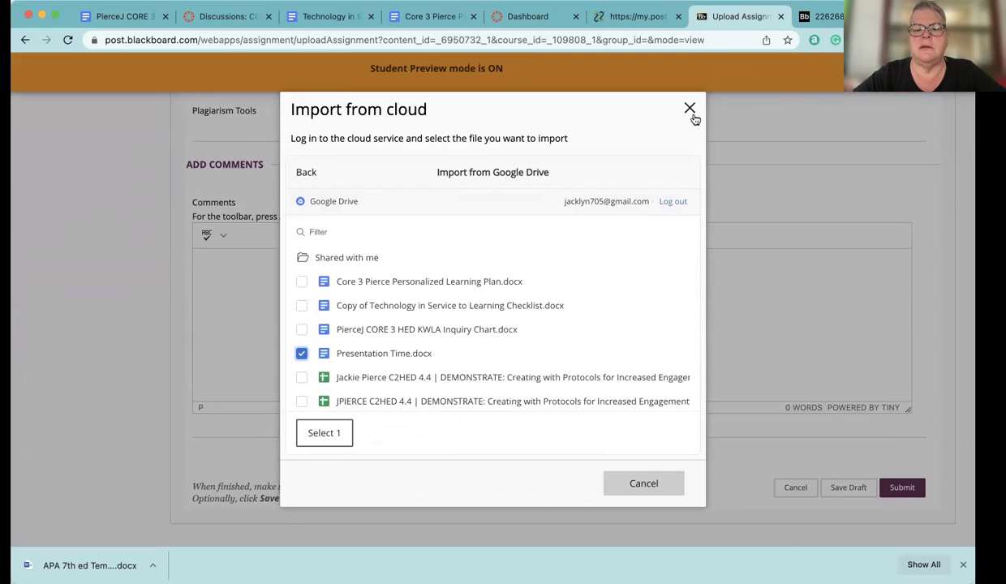
{"action": "left_click", "coordinate": [345, 435]}
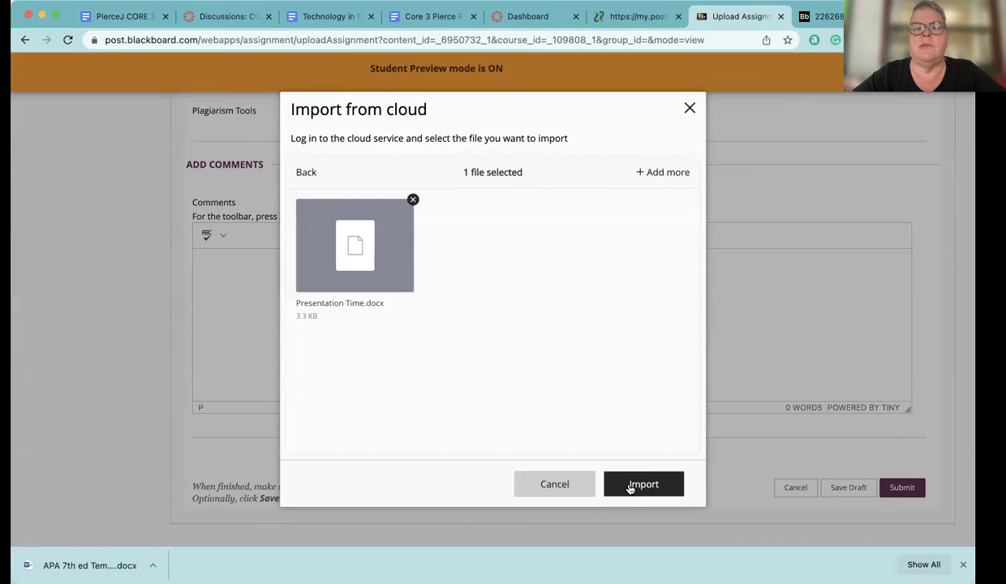
{"action": "left_click", "coordinate": [642, 484]}
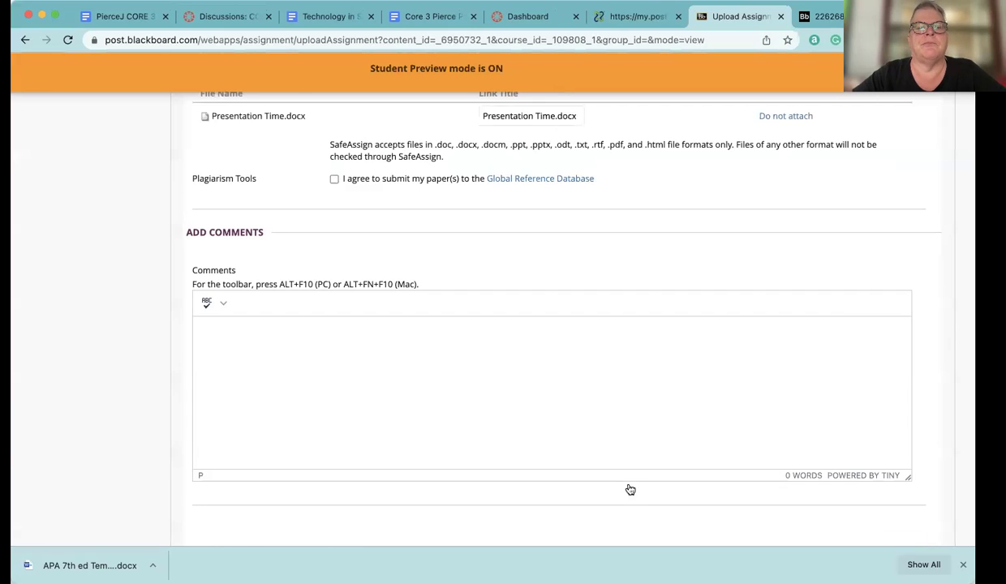
Tick the Global Reference Database agreement, submit, and review the Success confirmation
{"action": "left_click", "coordinate": [334, 179]}
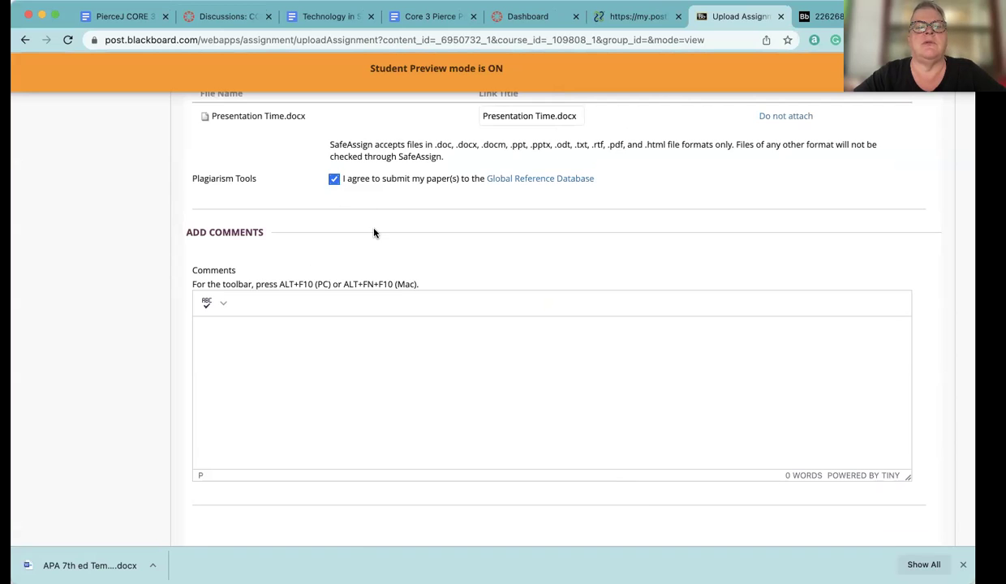
{"action": "scroll", "coordinate": [374, 233], "scroll_direction": "down", "scroll_amount": 2}
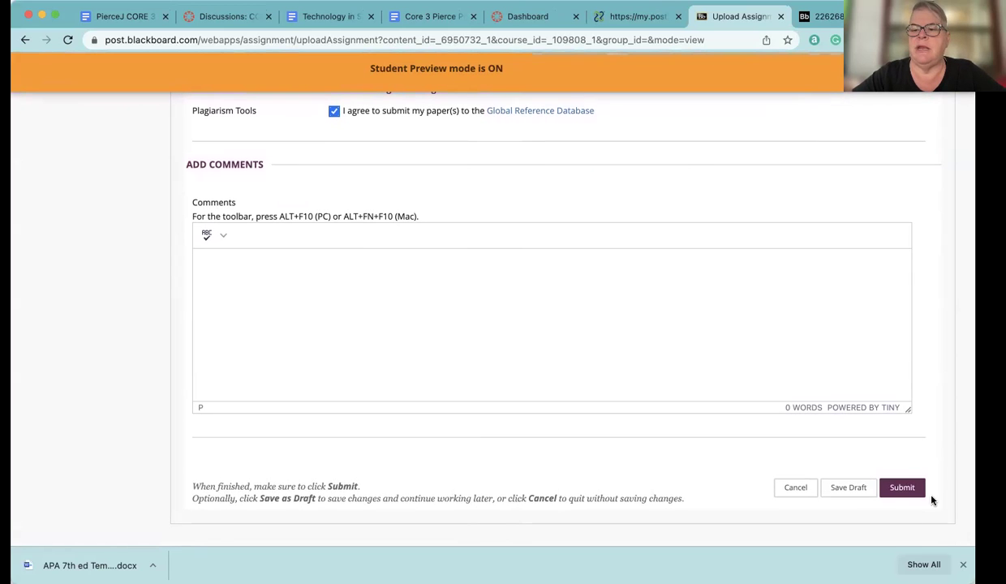
{"action": "left_click", "coordinate": [904, 496]}
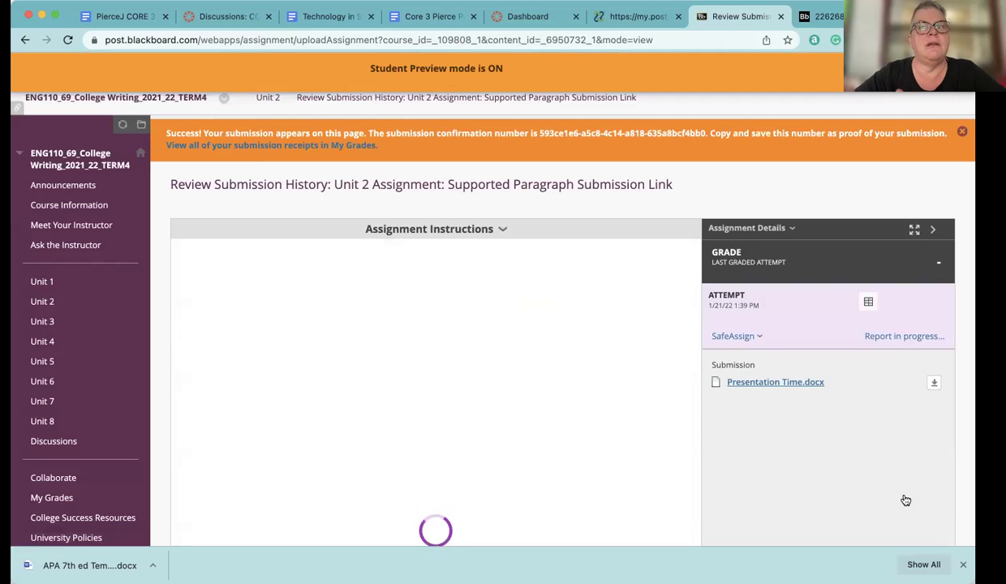
{"action": "scroll", "coordinate": [906, 501], "scroll_direction": "down", "scroll_amount": 1}
{"action": "scroll", "coordinate": [906, 501], "scroll_direction": "up", "scroll_amount": 1}
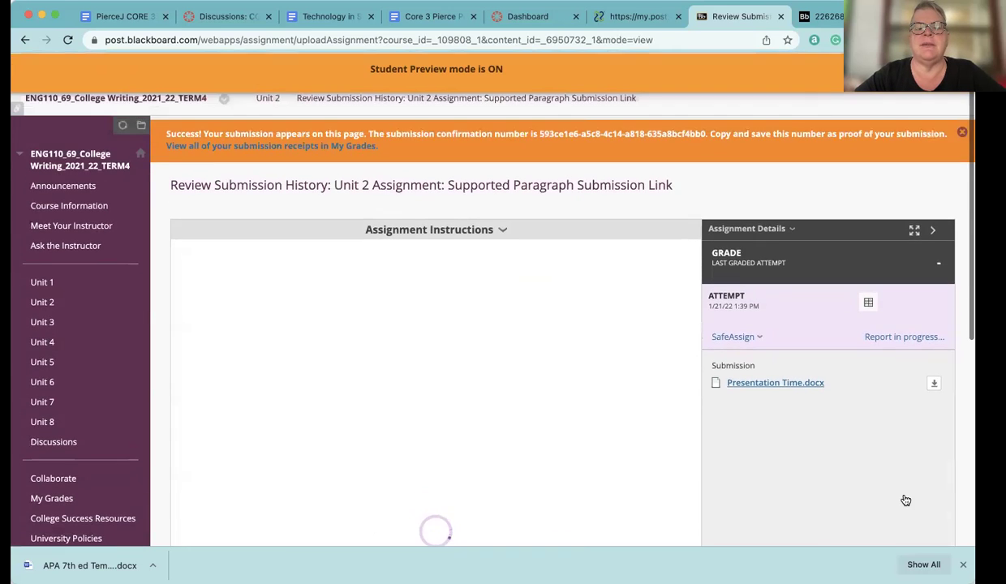
{"action": "scroll", "coordinate": [906, 500], "scroll_direction": "down", "scroll_amount": 2}
{"action": "scroll", "coordinate": [905, 501], "scroll_direction": "up", "scroll_amount": 2}
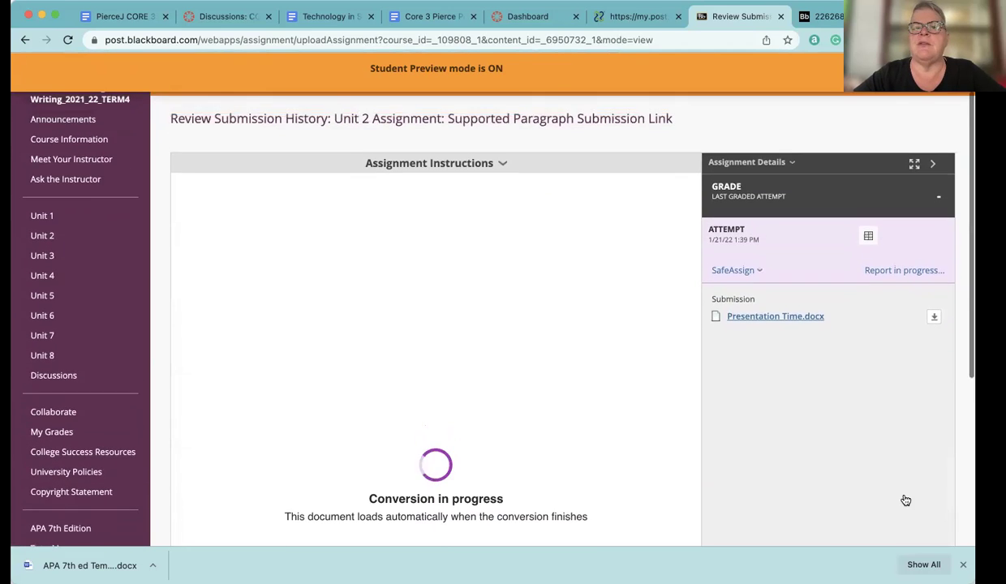